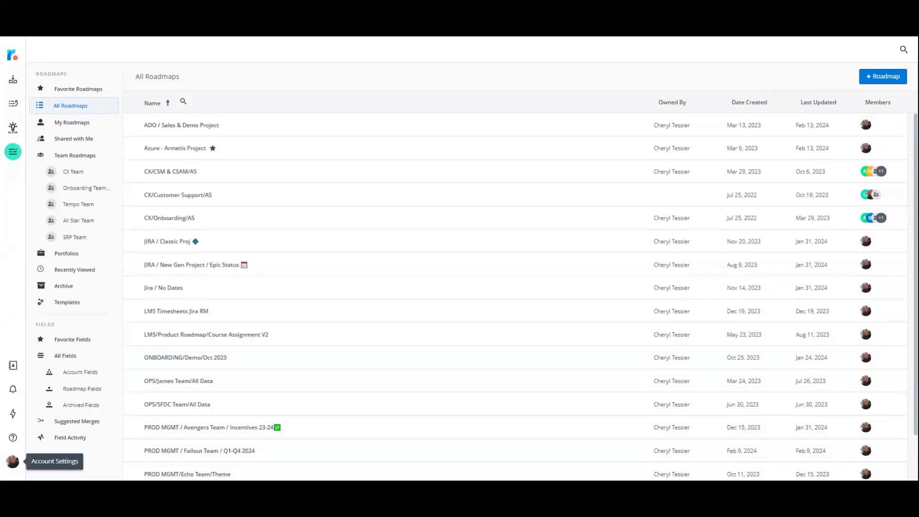
Open the account's integration settings and start configuring a new Azure DevOps integration.
{"action": "left_click", "coordinate": [13, 461]}
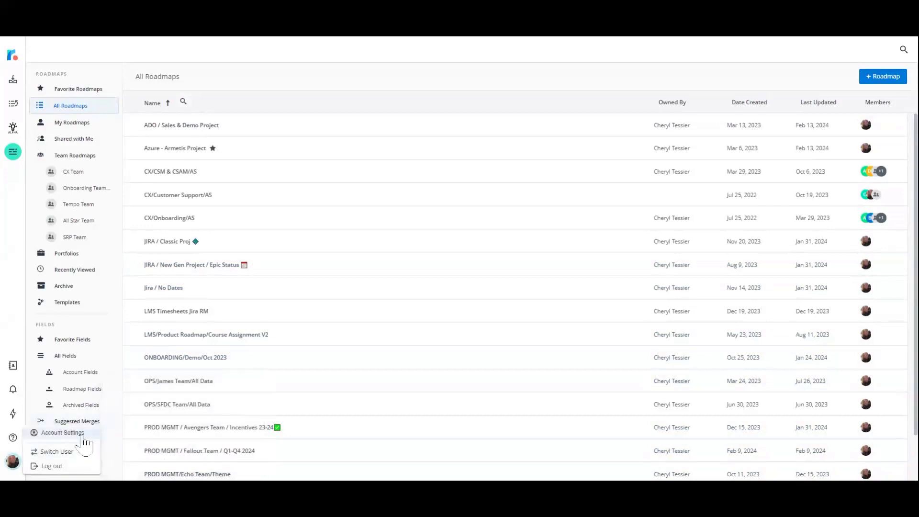
{"action": "left_click", "coordinate": [83, 438]}
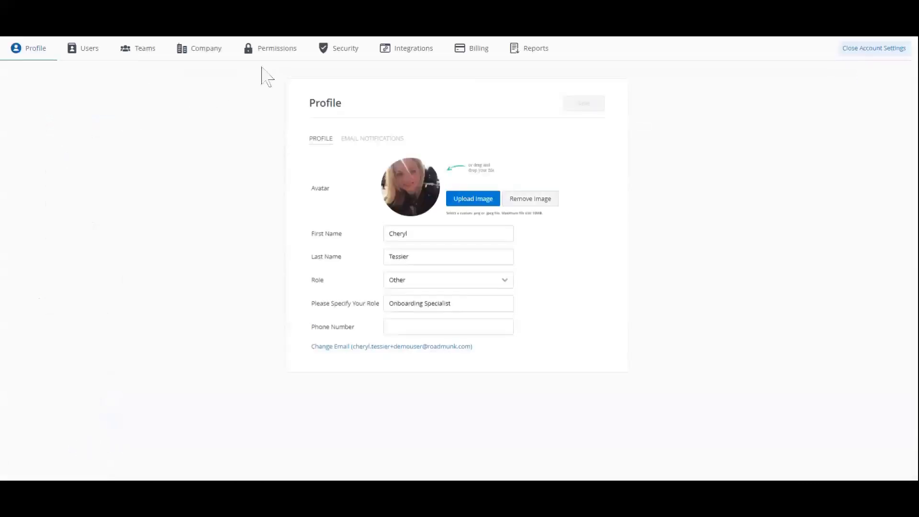
{"action": "left_click", "coordinate": [421, 53]}
{"action": "scroll", "coordinate": [618, 164], "scroll_direction": "down", "scroll_amount": 1}
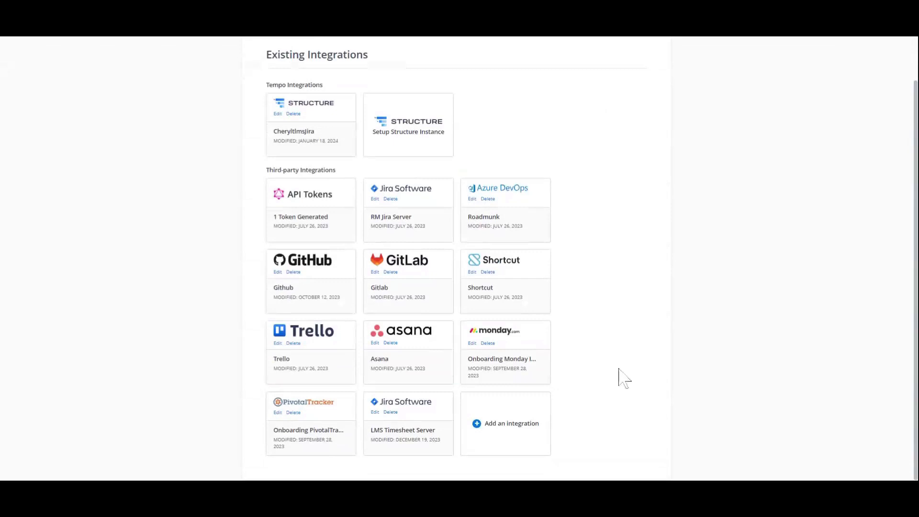
{"action": "left_click", "coordinate": [506, 427]}
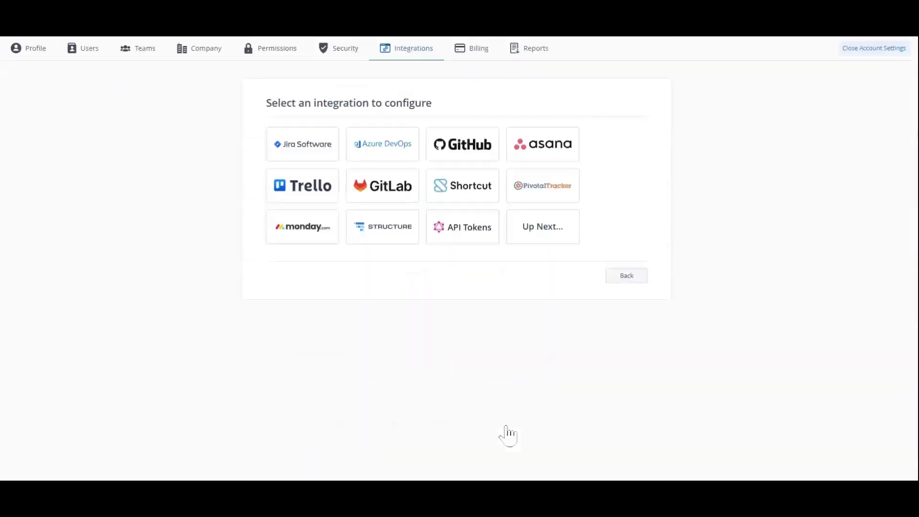
{"action": "left_click", "coordinate": [395, 152]}
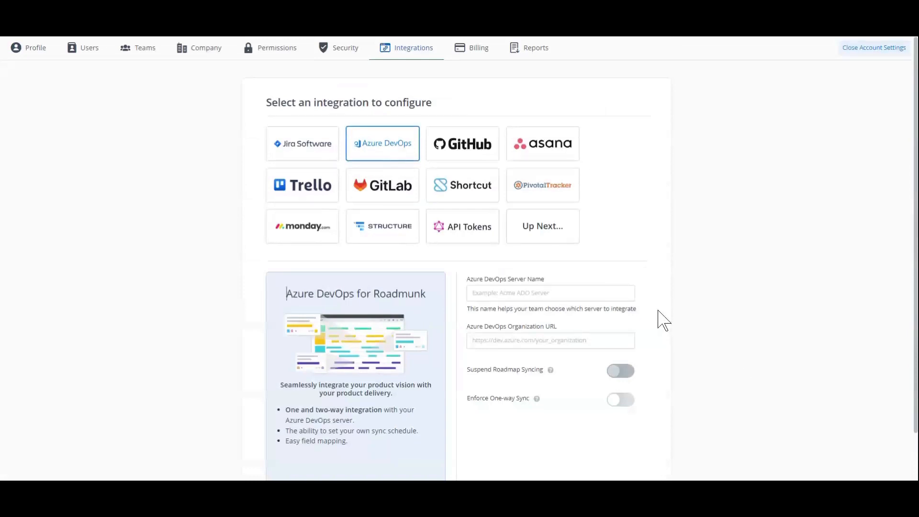
Examine the Azure DevOps server name and organization URL fields, discard the unsaved integration and leave the account settings.
{"action": "scroll", "coordinate": [663, 320], "scroll_direction": "down", "scroll_amount": 2}
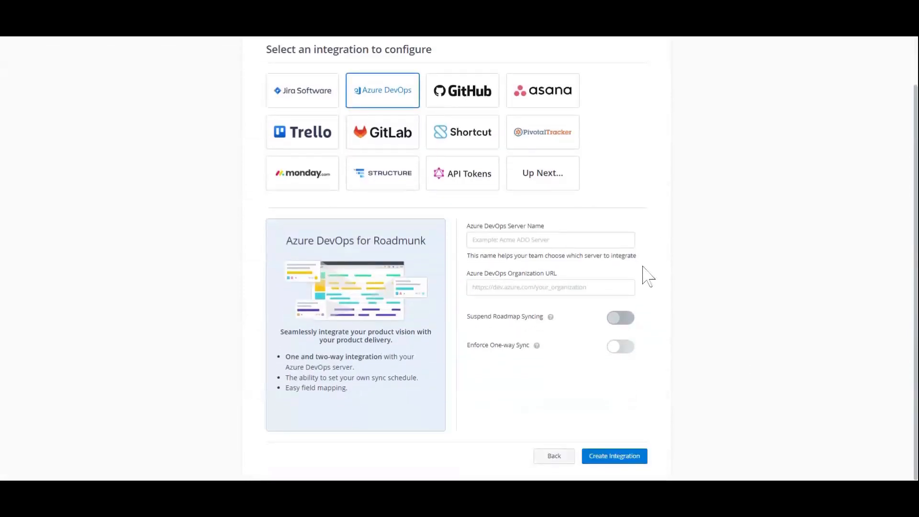
{"action": "left_click", "coordinate": [583, 242]}
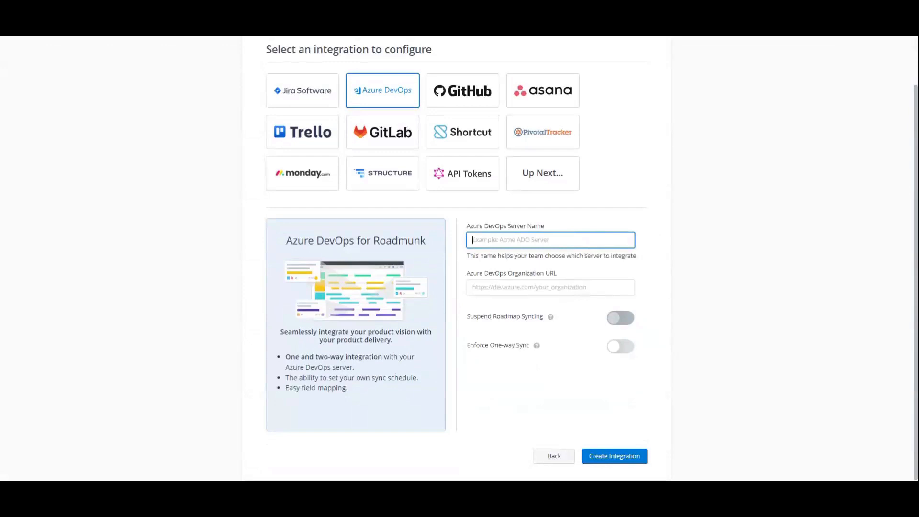
{"action": "left_click", "coordinate": [565, 288]}
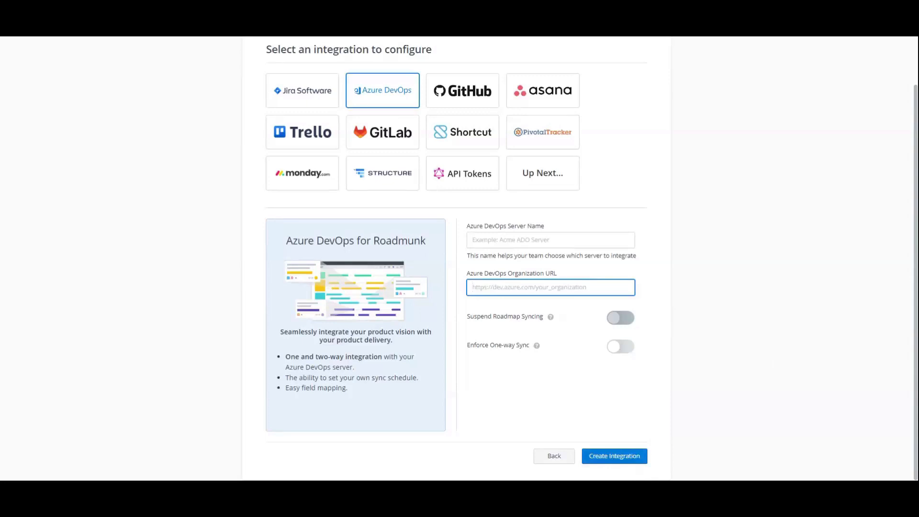
{"action": "scroll", "coordinate": [792, 318], "scroll_direction": "up", "scroll_amount": 2}
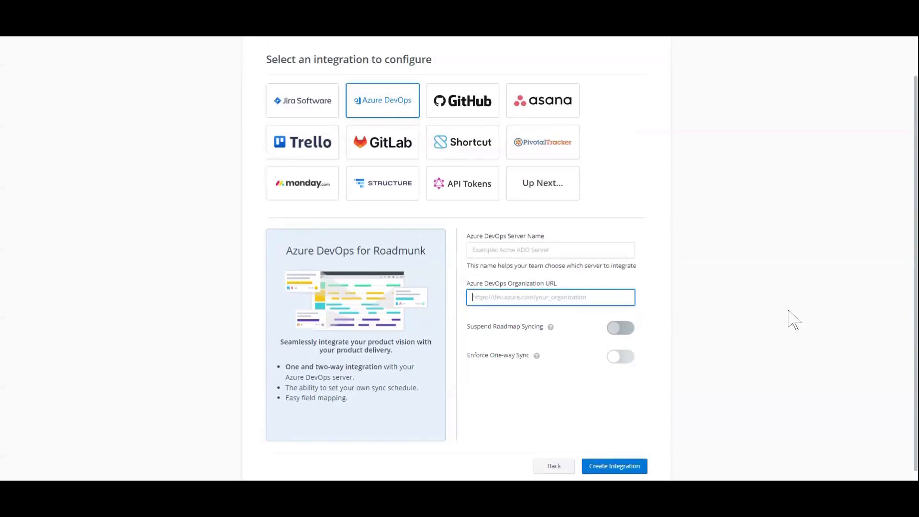
{"action": "left_click", "coordinate": [884, 51]}
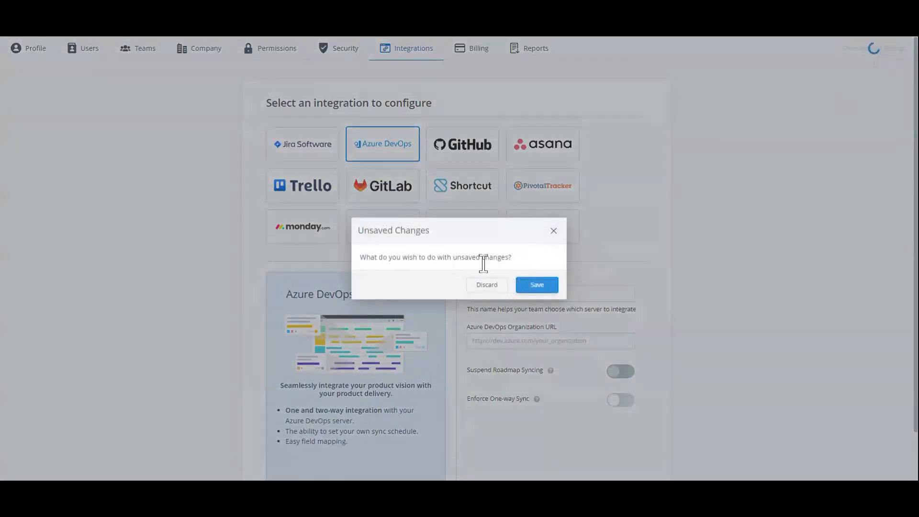
{"action": "left_click", "coordinate": [478, 286]}
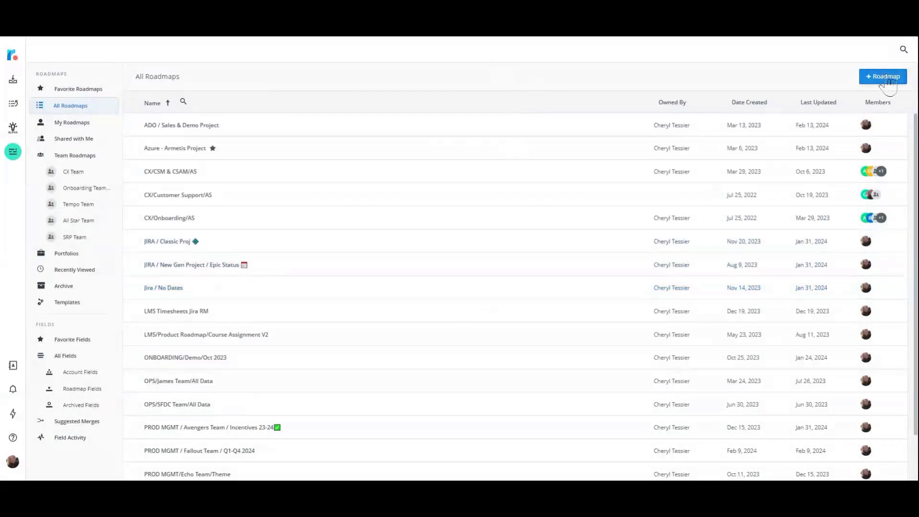
Create a new roadmap titled "Ado demo" with the default fiscal year-end of December 31st.
{"action": "left_click", "coordinate": [889, 82]}
{"action": "left_click", "coordinate": [861, 97]}
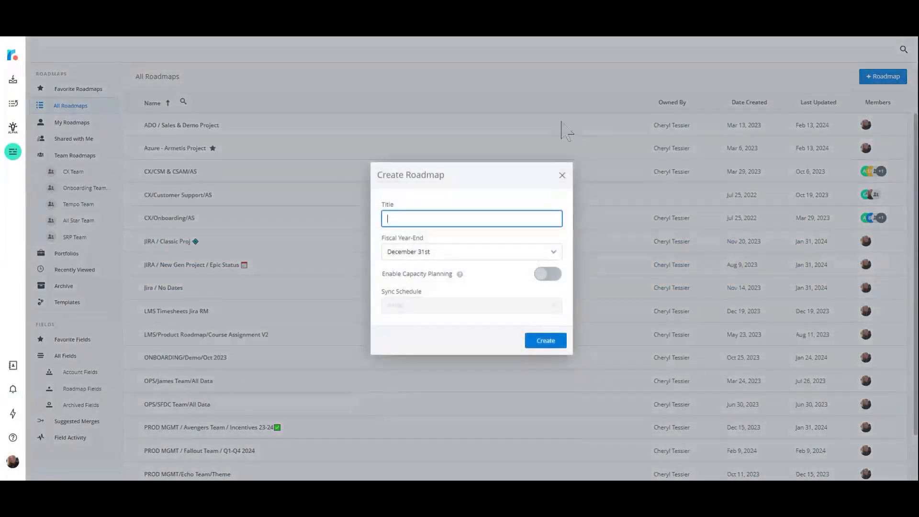
{"action": "type", "text": "Ado demo"}
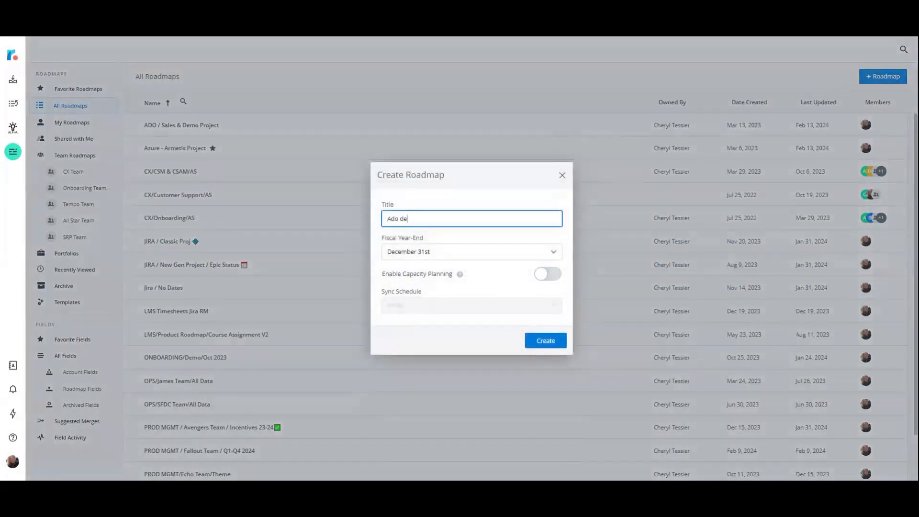
{"action": "left_click", "coordinate": [551, 342]}
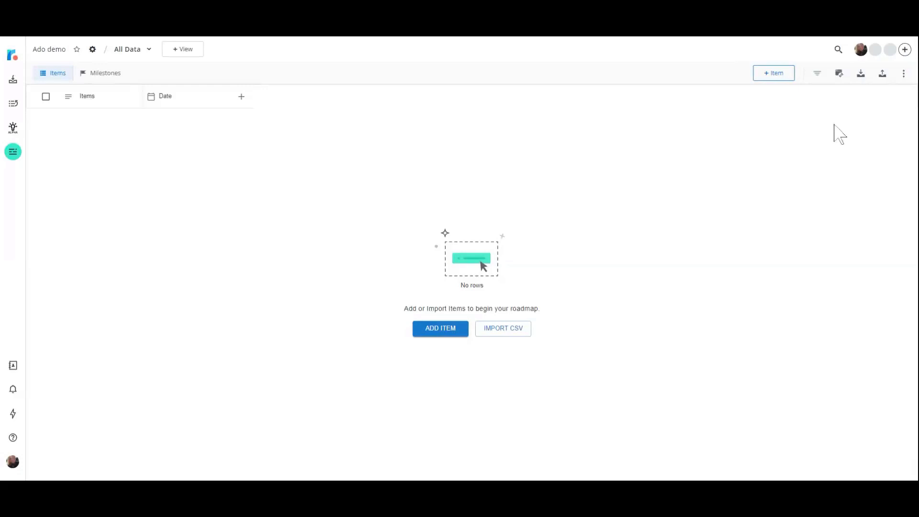
Start the Azure DevOps integration setup for the roadmap and use the Roadmunk server.
{"action": "left_click", "coordinate": [840, 77]}
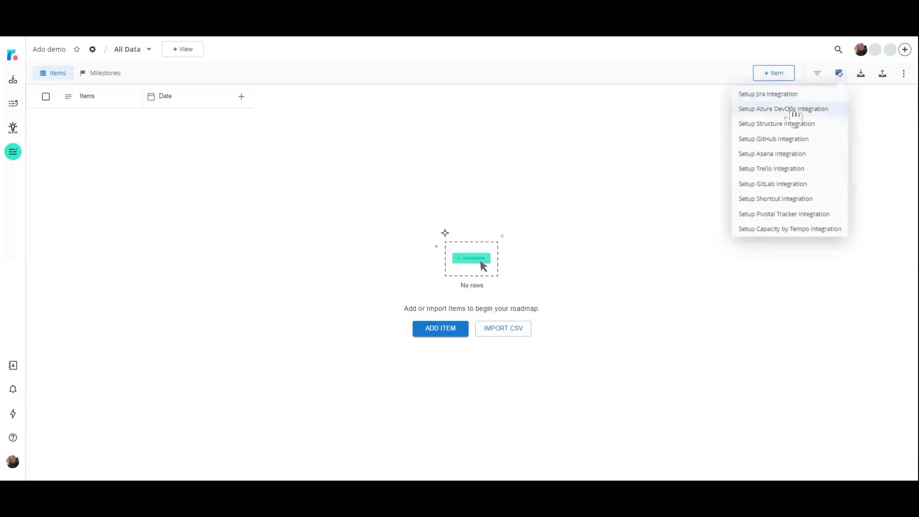
{"action": "left_click", "coordinate": [762, 113]}
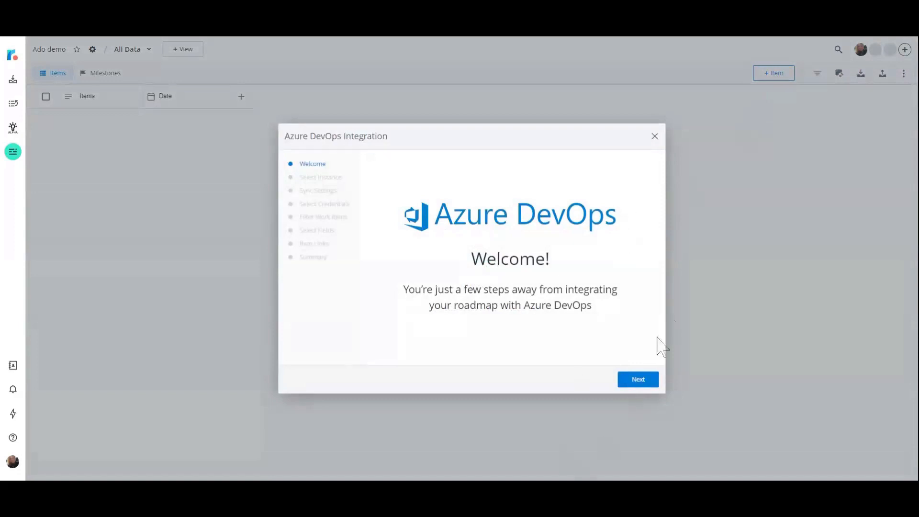
{"action": "left_click", "coordinate": [641, 378]}
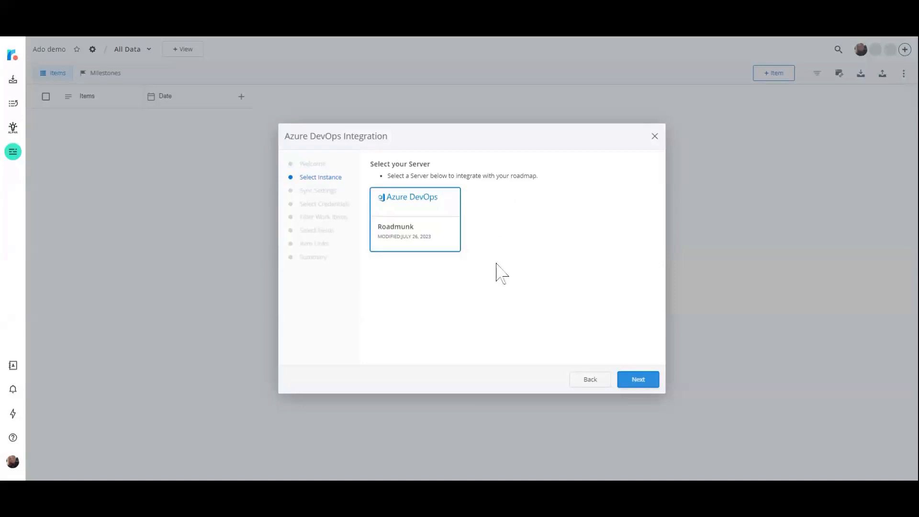
{"action": "left_click", "coordinate": [644, 383]}
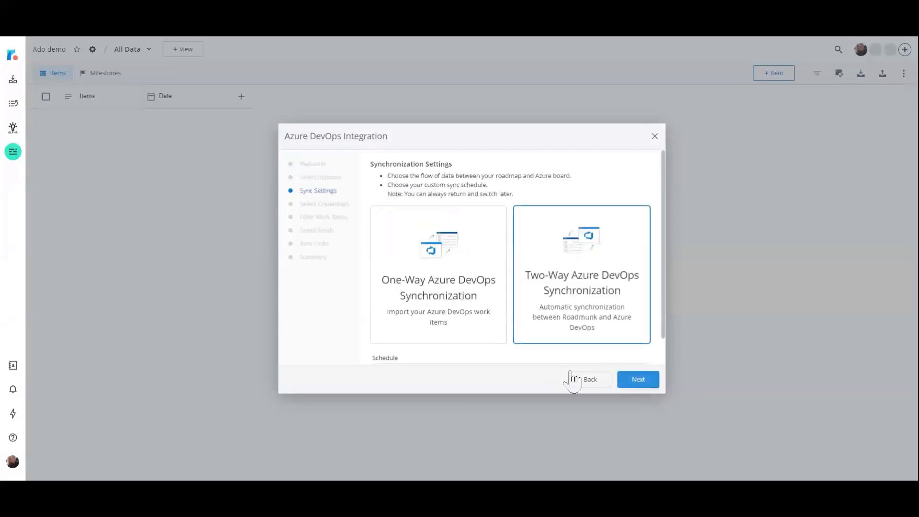
Keep two-way Azure DevOps synchronization, set its sync schedule to 6 Hours and proceed to the credentials.
{"action": "scroll", "coordinate": [583, 307], "scroll_direction": "down", "scroll_amount": 1}
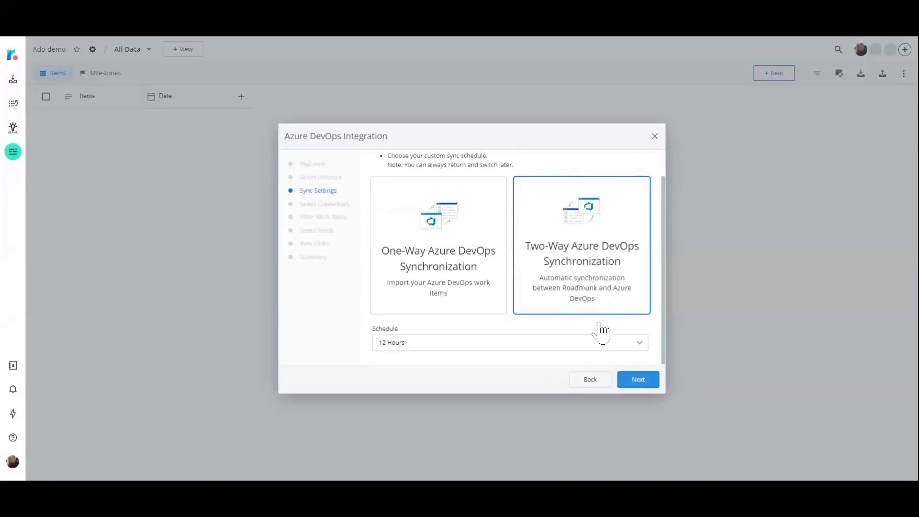
{"action": "left_click", "coordinate": [644, 348]}
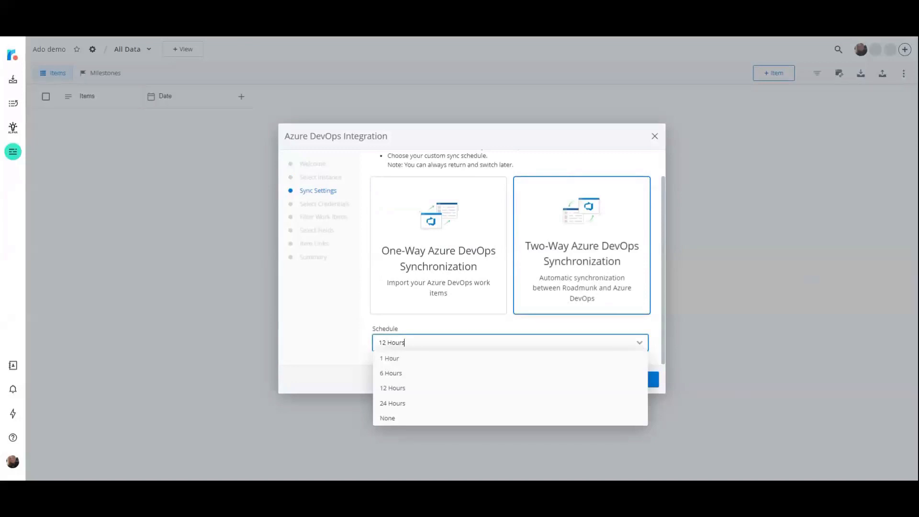
{"action": "left_click", "coordinate": [564, 376]}
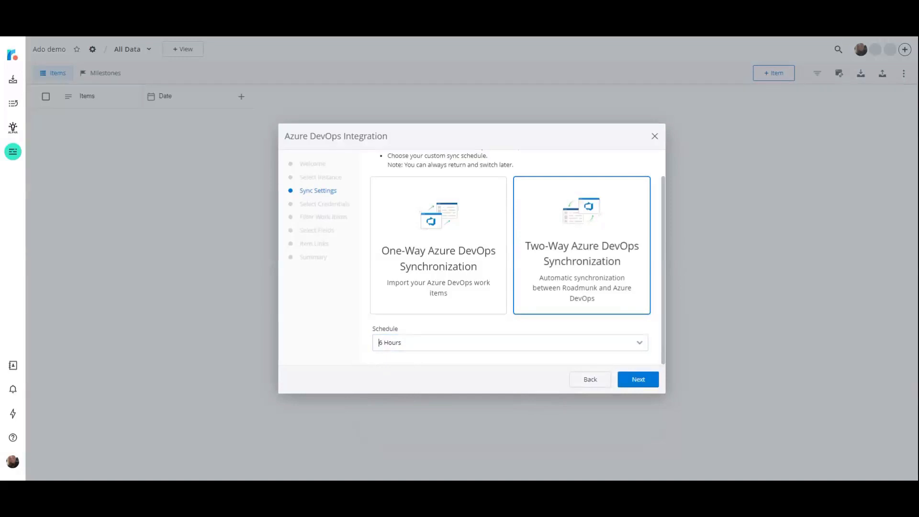
{"action": "left_click", "coordinate": [641, 385]}
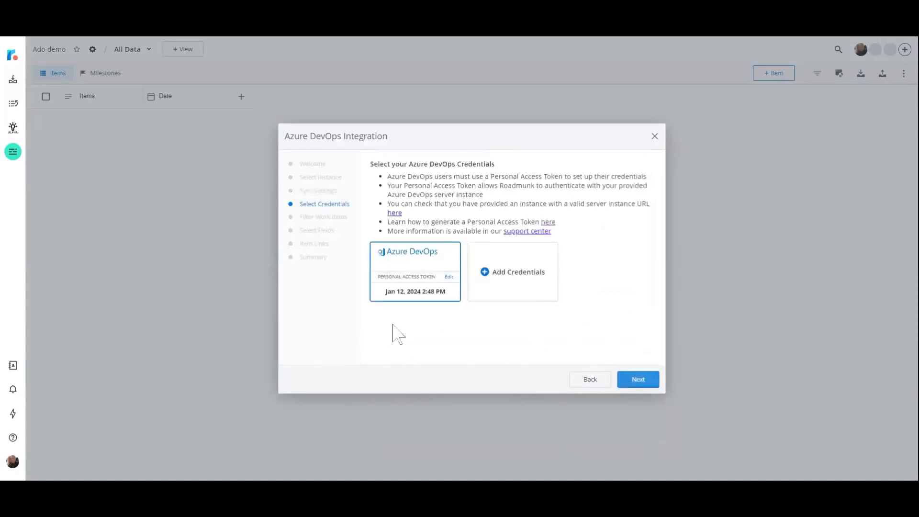
{"action": "left_click", "coordinate": [521, 283]}
{"action": "scroll", "coordinate": [626, 273], "scroll_direction": "down", "scroll_amount": 1}
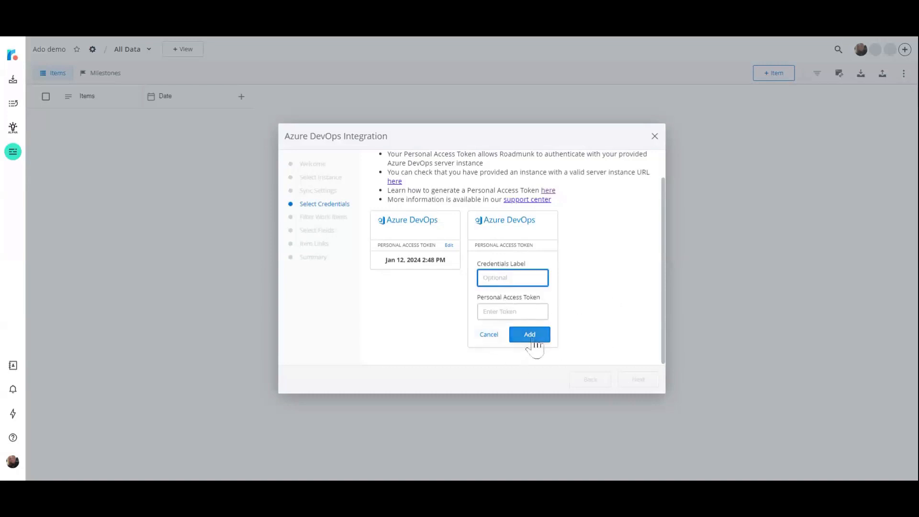
{"action": "left_click", "coordinate": [490, 335]}
Use the existing Azure DevOps credentials and choose Sales and CX Demo as the project for filtering work items.
{"action": "left_click", "coordinate": [408, 297]}
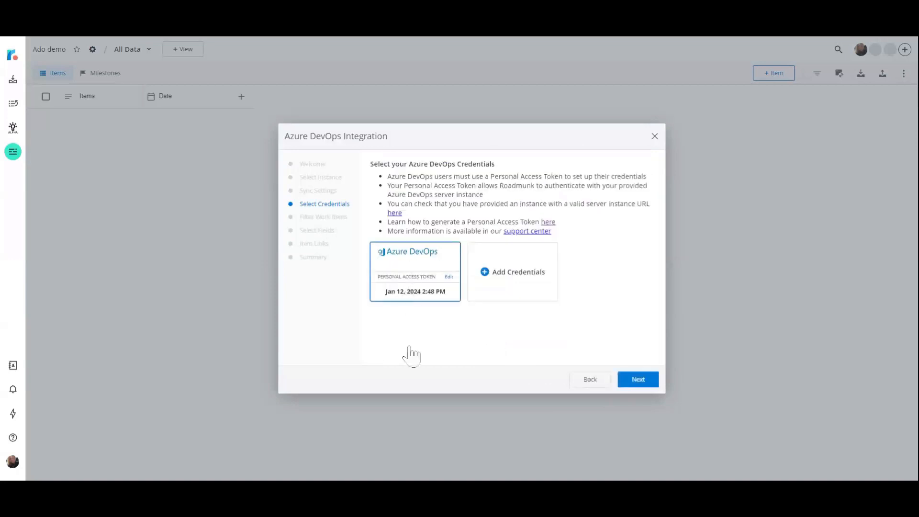
{"action": "left_click", "coordinate": [639, 383]}
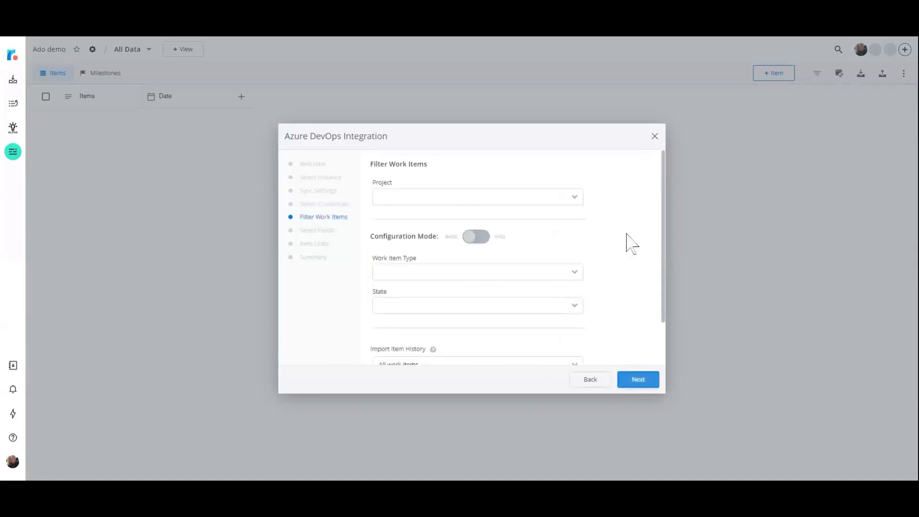
{"action": "scroll", "coordinate": [632, 240], "scroll_direction": "down", "scroll_amount": 2}
{"action": "scroll", "coordinate": [632, 245], "scroll_direction": "up", "scroll_amount": 2}
{"action": "left_click", "coordinate": [576, 197]}
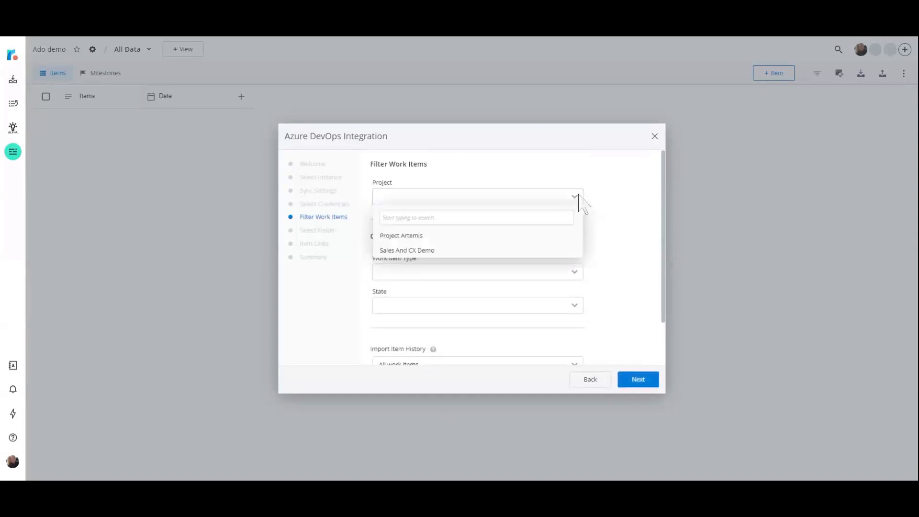
{"action": "left_click", "coordinate": [449, 251]}
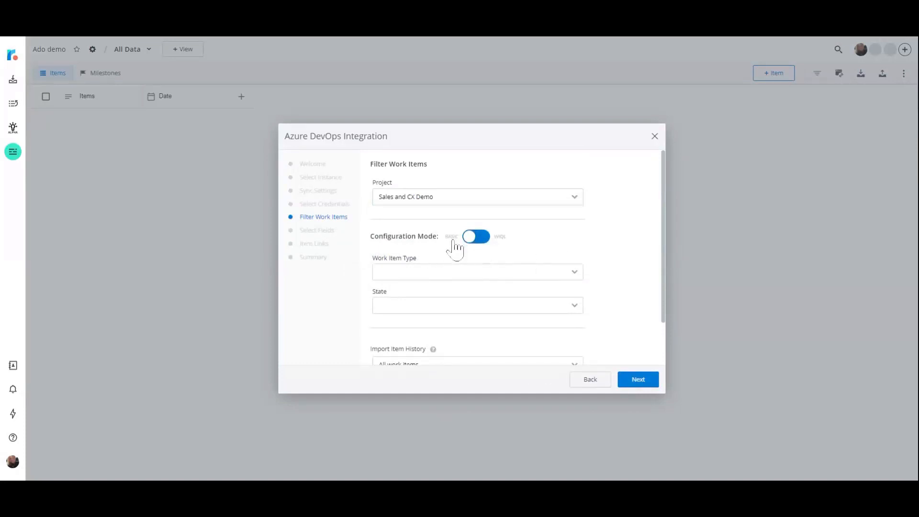
In basic configuration mode, set the work item type filter to Epic, Feature and Task.
{"action": "left_click", "coordinate": [479, 238]}
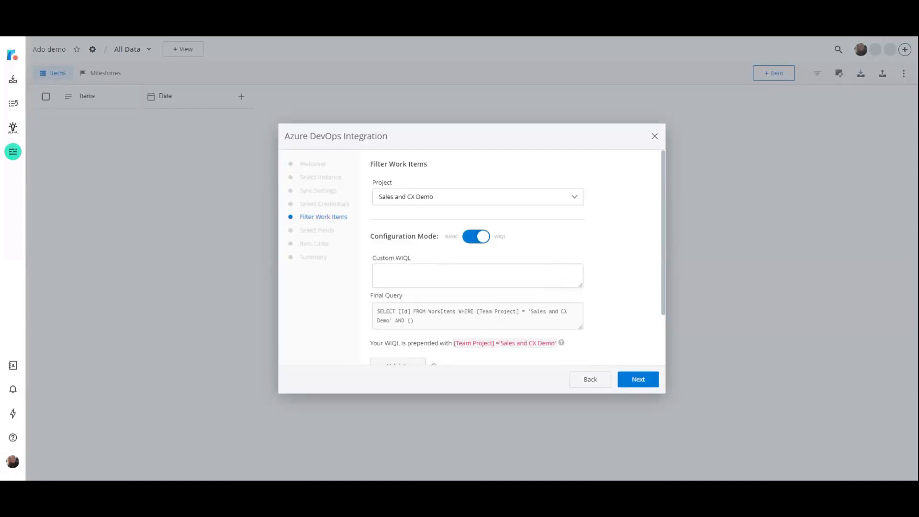
{"action": "left_click", "coordinate": [476, 239]}
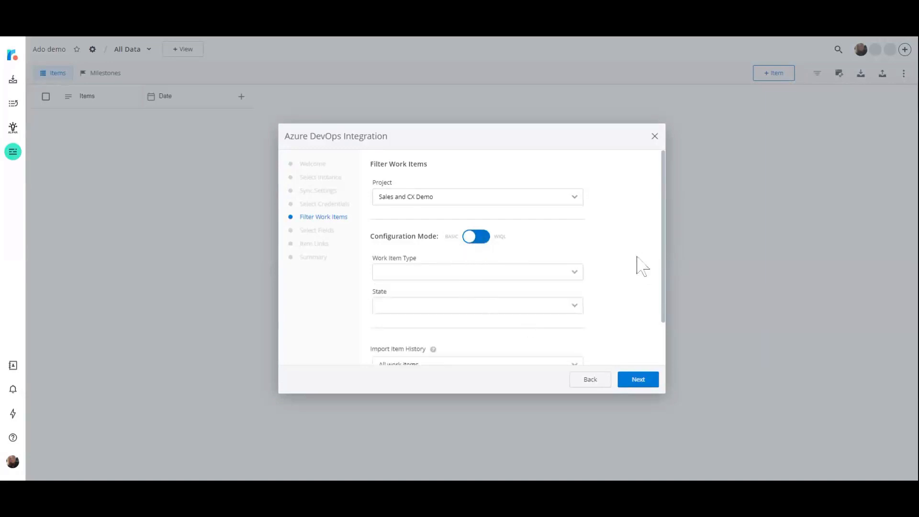
{"action": "scroll", "coordinate": [628, 255], "scroll_direction": "down", "scroll_amount": 1}
{"action": "left_click", "coordinate": [577, 227]}
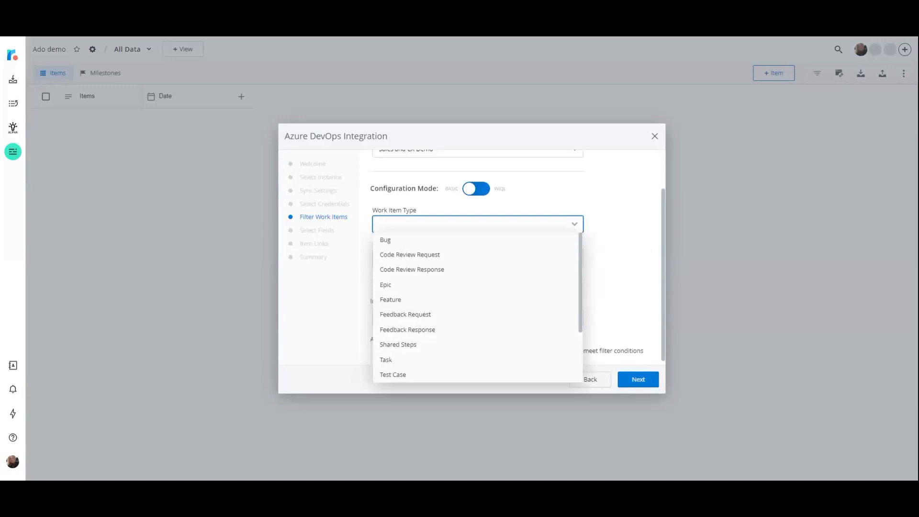
{"action": "left_click", "coordinate": [546, 287]}
{"action": "left_click", "coordinate": [544, 300]}
{"action": "left_click", "coordinate": [528, 360]}
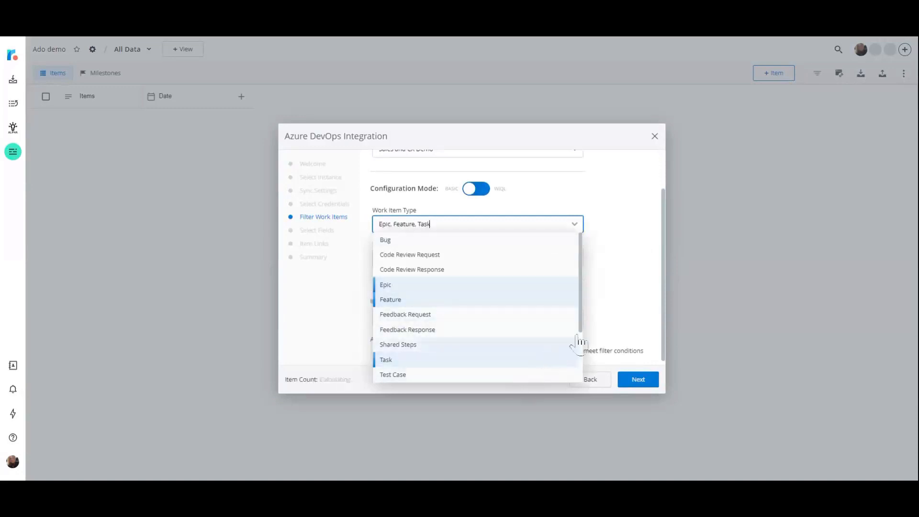
{"action": "left_click", "coordinate": [615, 291]}
Set the work item state filter to New, Active, Closed and Ready.
{"action": "left_click", "coordinate": [577, 261]}
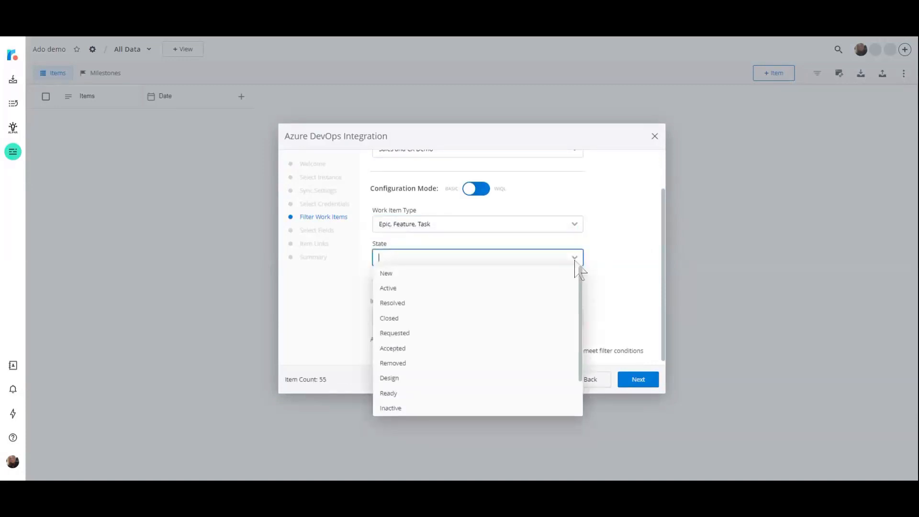
{"action": "left_click", "coordinate": [545, 275]}
{"action": "left_click", "coordinate": [539, 289]}
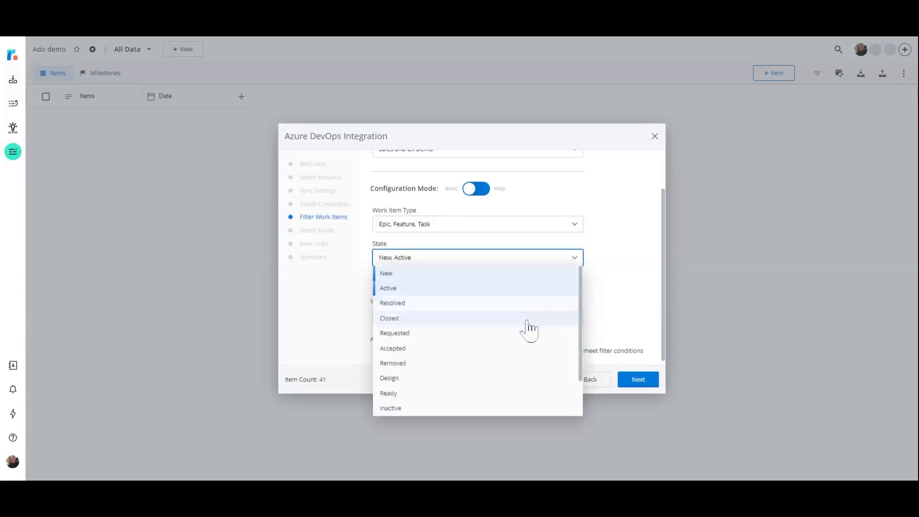
{"action": "left_click", "coordinate": [529, 318]}
{"action": "left_click", "coordinate": [521, 396]}
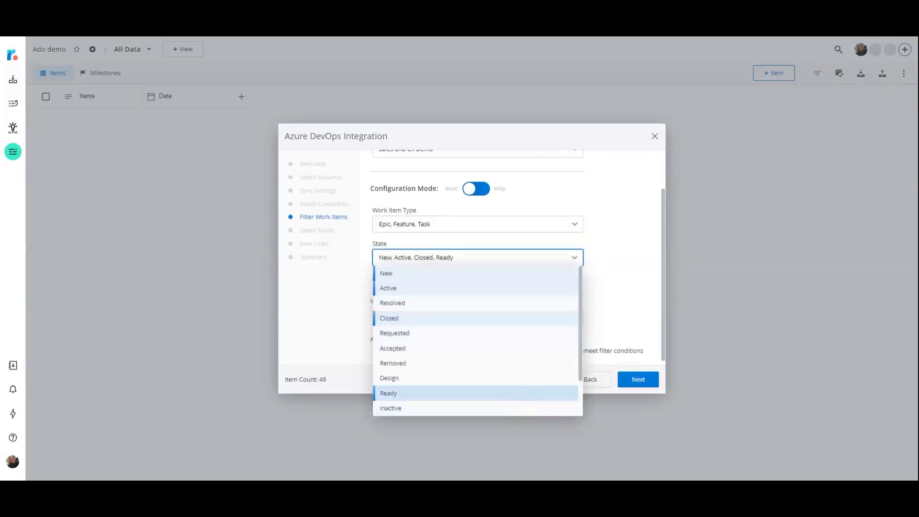
{"action": "left_click", "coordinate": [629, 298]}
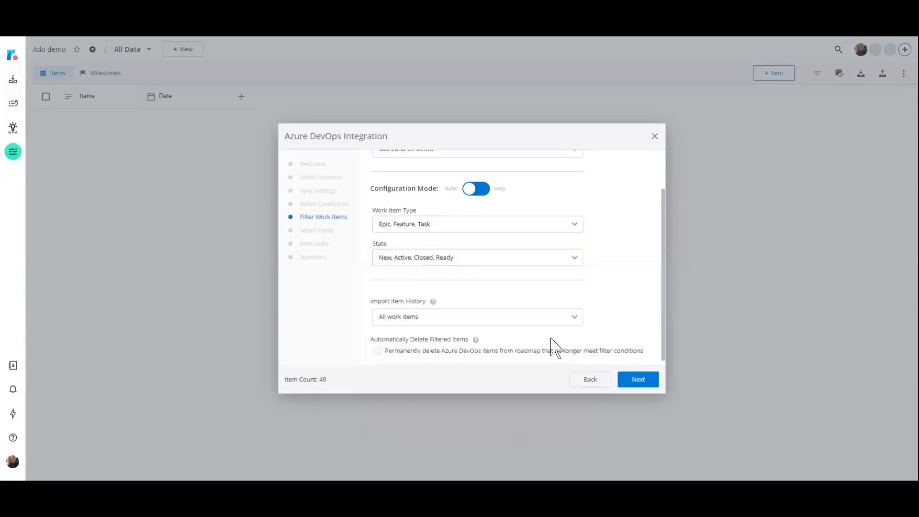
Keep All work items as the import item history and proceed to the field selection.
{"action": "left_click", "coordinate": [562, 319]}
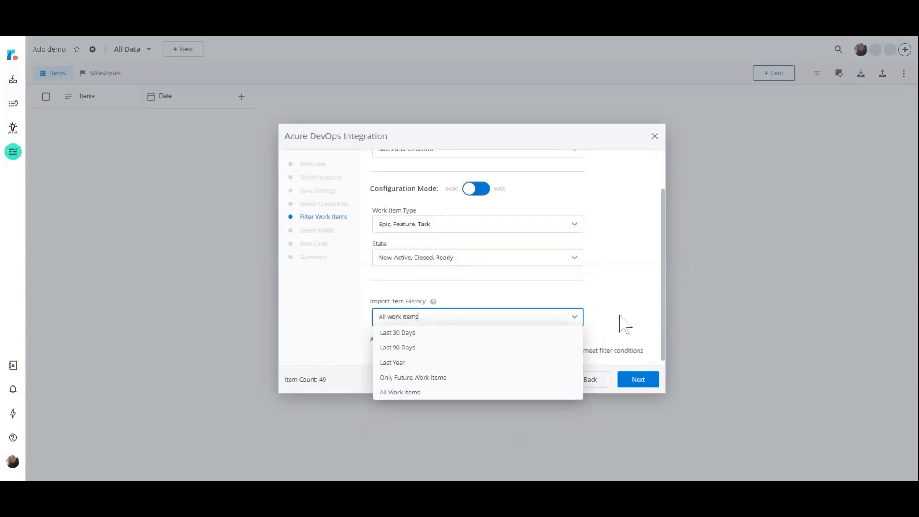
{"action": "left_click", "coordinate": [637, 301]}
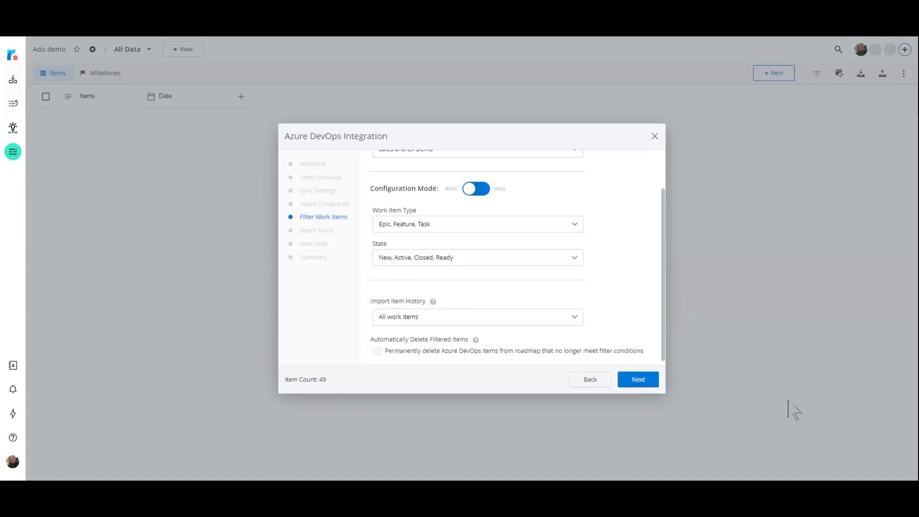
{"action": "left_click", "coordinate": [643, 384]}
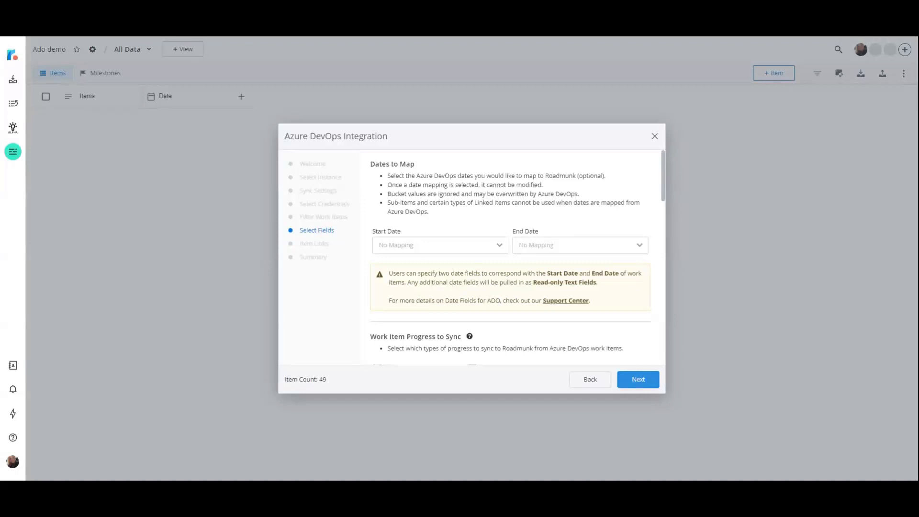
Map the roadmap's start date to the Azure DevOps Start Date and its end date to Target Date.
{"action": "left_click", "coordinate": [500, 248]}
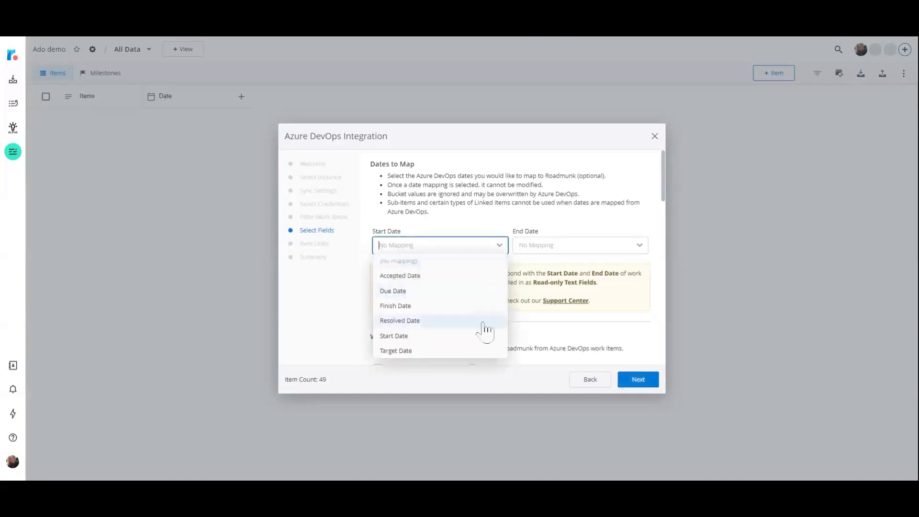
{"action": "left_click", "coordinate": [482, 338]}
{"action": "left_click", "coordinate": [642, 248]}
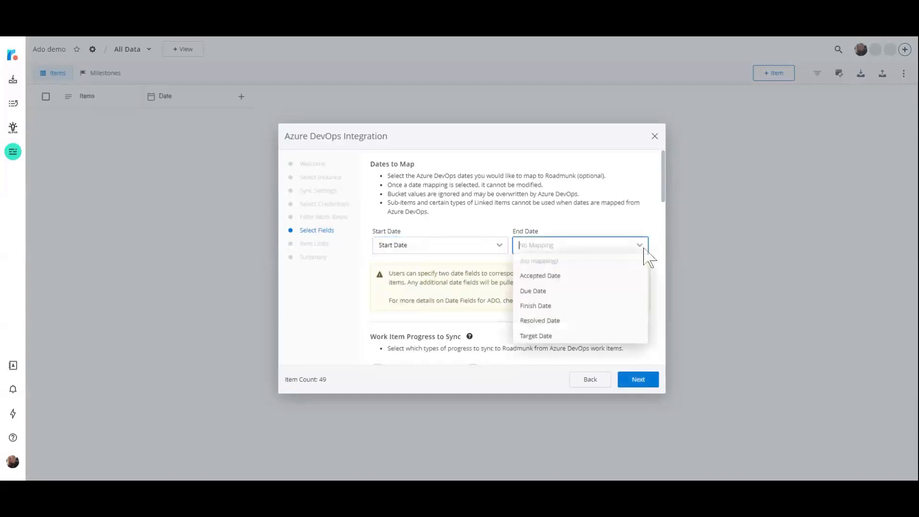
{"action": "left_click", "coordinate": [628, 337]}
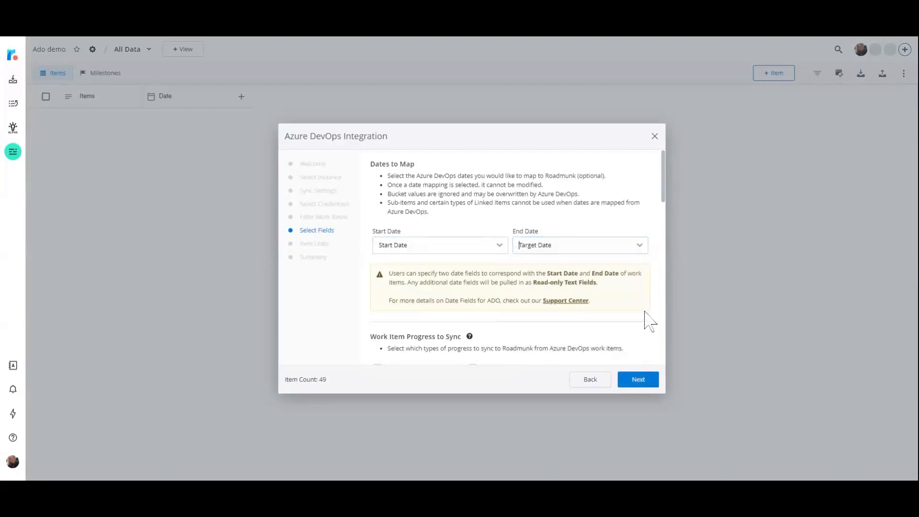
Choose Progress By Item Count and Progress By Story Points as the work item progress to sync.
{"action": "scroll", "coordinate": [644, 319], "scroll_direction": "down", "scroll_amount": 3}
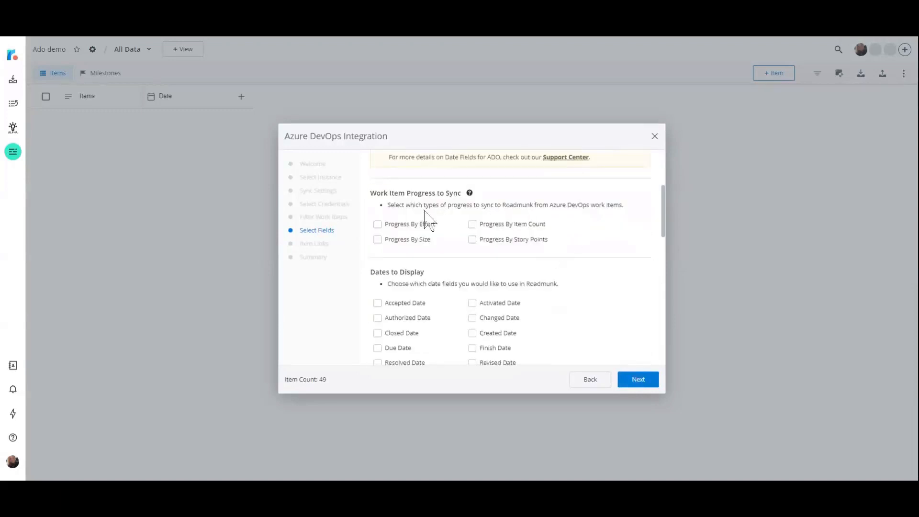
{"action": "left_click", "coordinate": [473, 225]}
{"action": "left_click", "coordinate": [473, 240]}
{"action": "scroll", "coordinate": [616, 256], "scroll_direction": "down", "scroll_amount": 3}
{"action": "scroll", "coordinate": [616, 256], "scroll_direction": "up", "scroll_amount": 2}
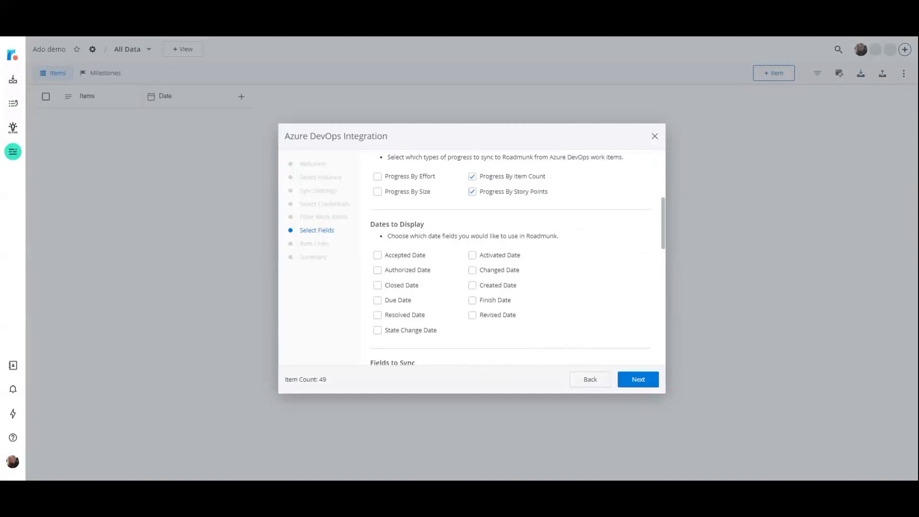
Select Assigned To, Parent, State, Reason and Priority as additional Azure DevOps fields to sync.
{"action": "scroll", "coordinate": [642, 297], "scroll_direction": "down", "scroll_amount": 5}
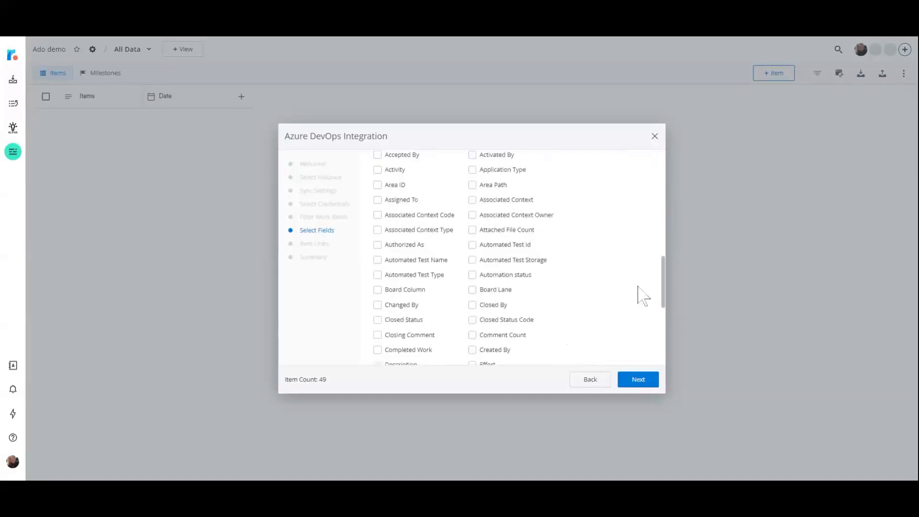
{"action": "scroll", "coordinate": [642, 297], "scroll_direction": "up", "scroll_amount": 2}
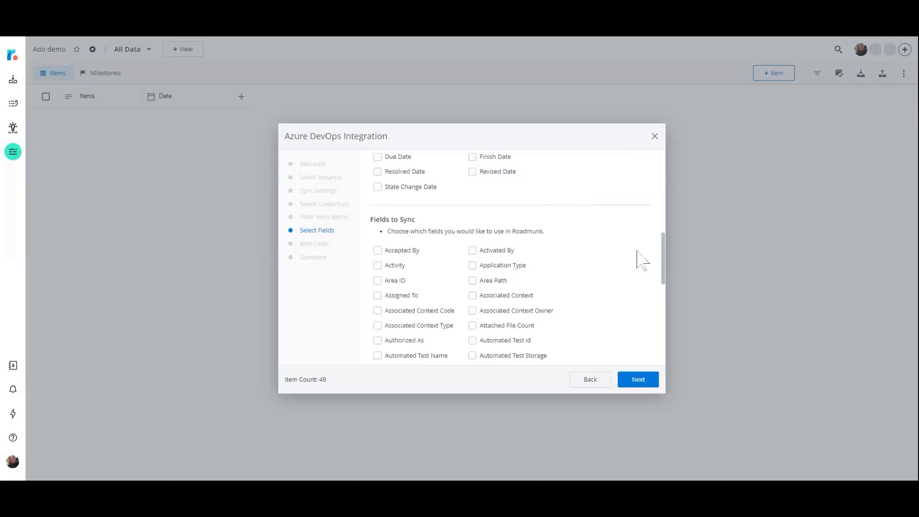
{"action": "left_click", "coordinate": [378, 296]}
{"action": "scroll", "coordinate": [603, 316], "scroll_direction": "down", "scroll_amount": 2}
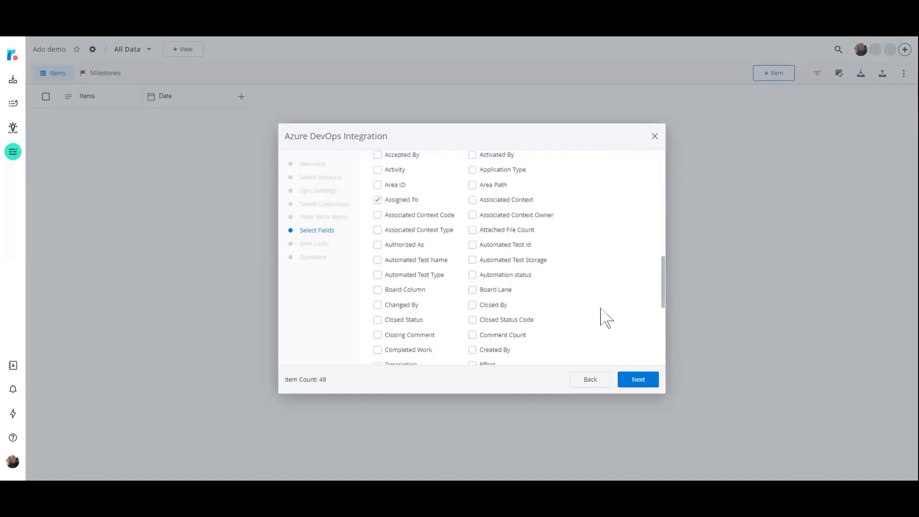
{"action": "scroll", "coordinate": [602, 307], "scroll_direction": "down", "scroll_amount": 1}
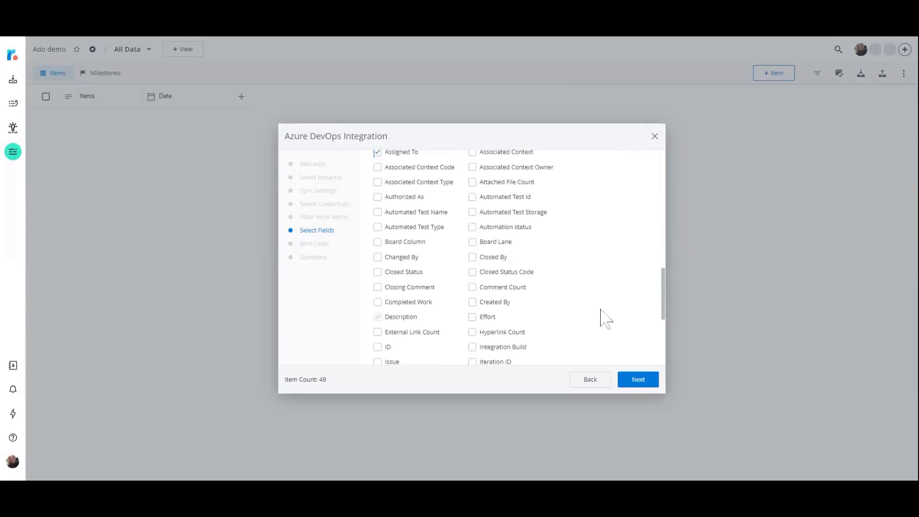
{"action": "scroll", "coordinate": [606, 319], "scroll_direction": "down", "scroll_amount": 2}
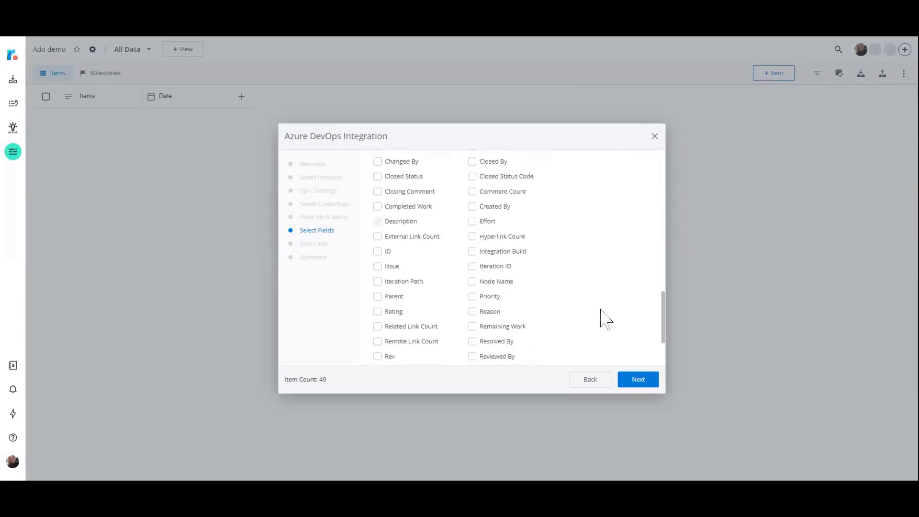
{"action": "left_click", "coordinate": [377, 296]}
{"action": "scroll", "coordinate": [433, 324], "scroll_direction": "down", "scroll_amount": 2}
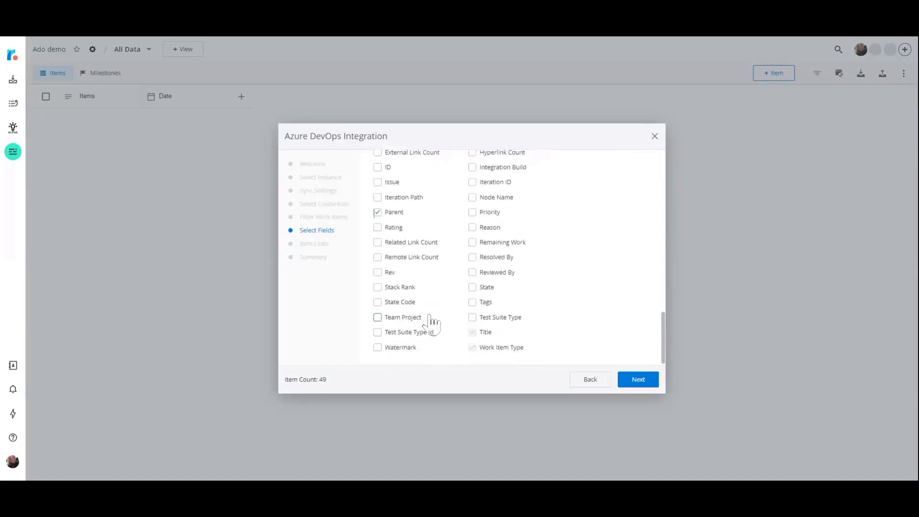
{"action": "left_click", "coordinate": [472, 288]}
{"action": "left_click", "coordinate": [472, 227]}
{"action": "left_click", "coordinate": [473, 213]}
Keep Azure DevOps item links included and launch the integration to pull in the work items.
{"action": "left_click", "coordinate": [642, 383]}
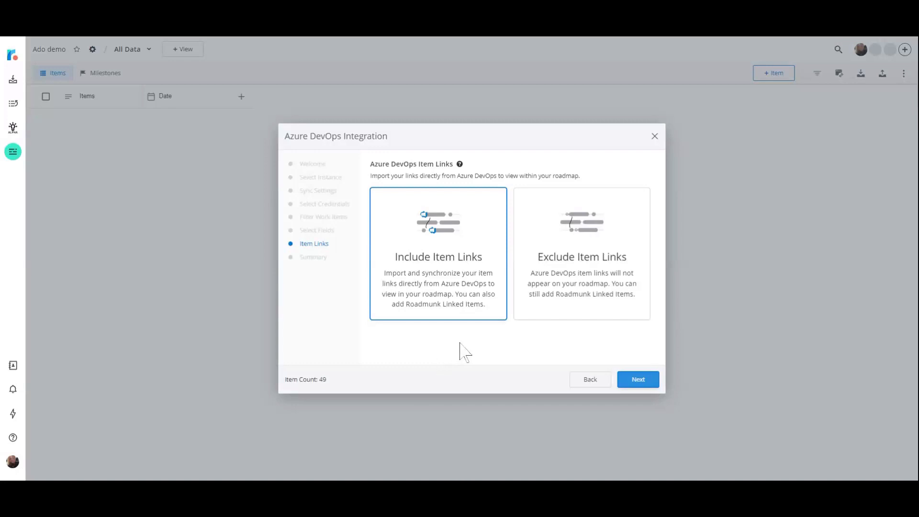
{"action": "left_click", "coordinate": [645, 386]}
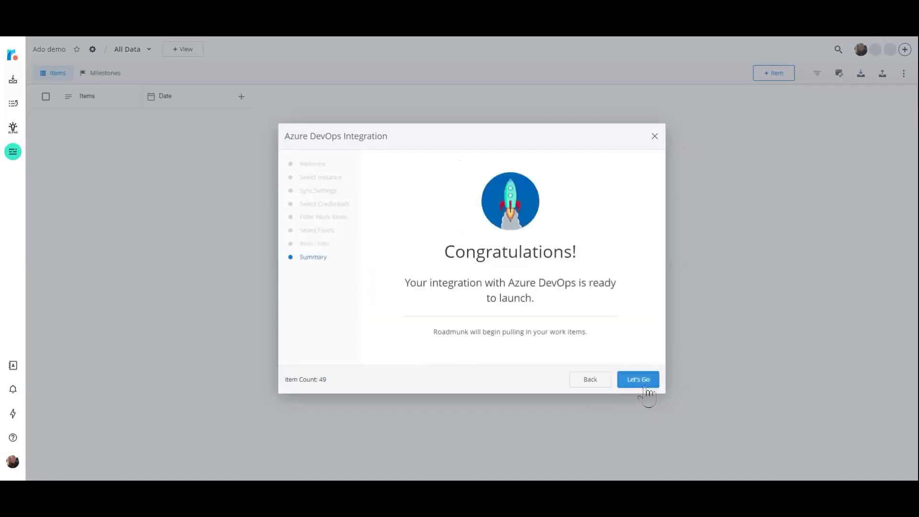
{"action": "left_click", "coordinate": [639, 380]}
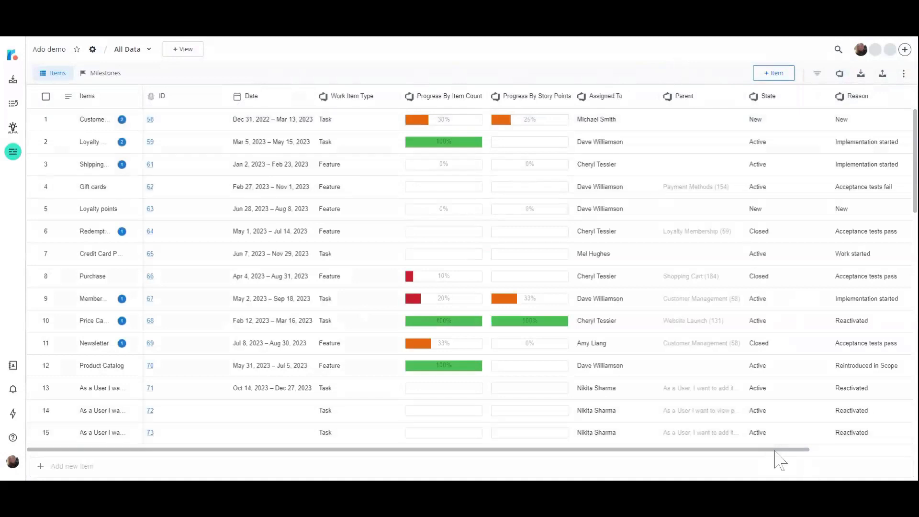
Widen the Items column to fit longer item names and review the imported Azure DevOps columns through Priority.
{"action": "mouse_move", "coordinate": [780, 451]}
{"action": "left_mouse_down"}
{"action": "mouse_move", "coordinate": [884, 440]}
{"action": "mouse_move", "coordinate": [788, 450]}
{"action": "left_mouse_up"}
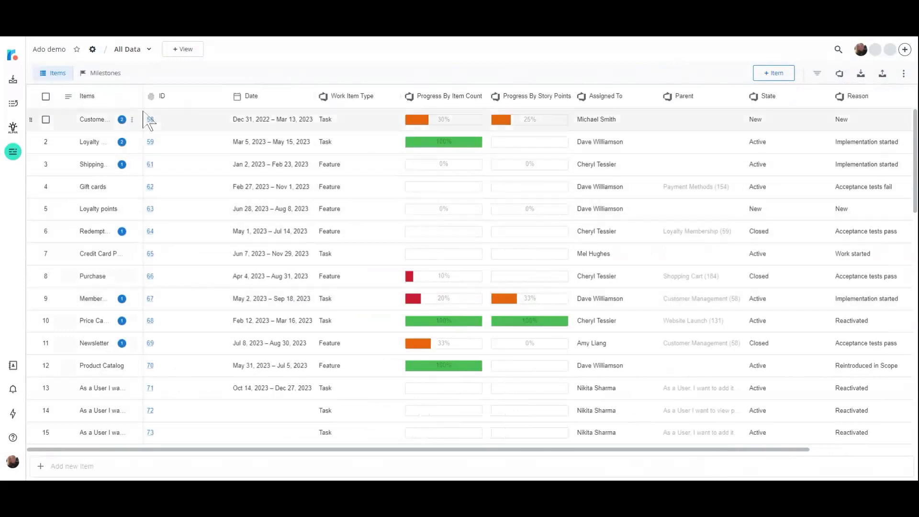
{"action": "left_click_drag", "start_coordinate": [143, 96], "coordinate": [187, 97]}
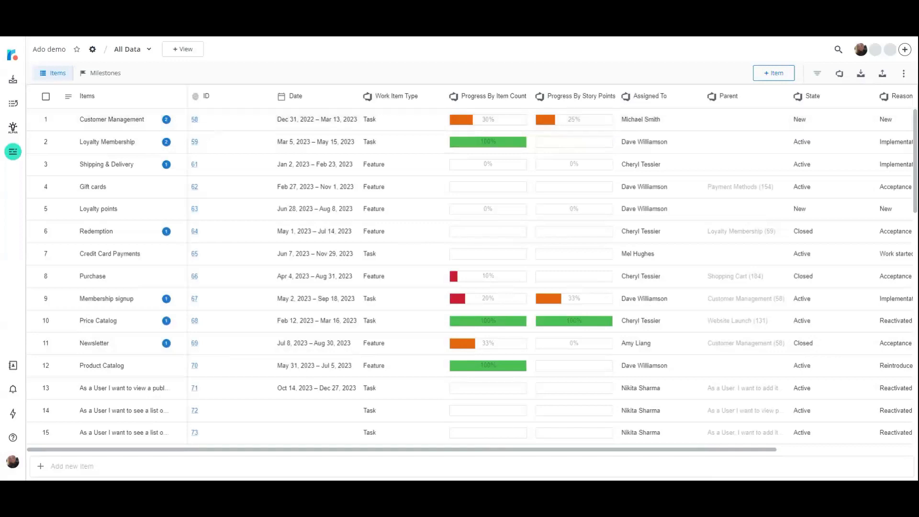
{"action": "left_click", "coordinate": [194, 120]}
{"action": "left_click_drag", "start_coordinate": [476, 450], "coordinate": [631, 459]}
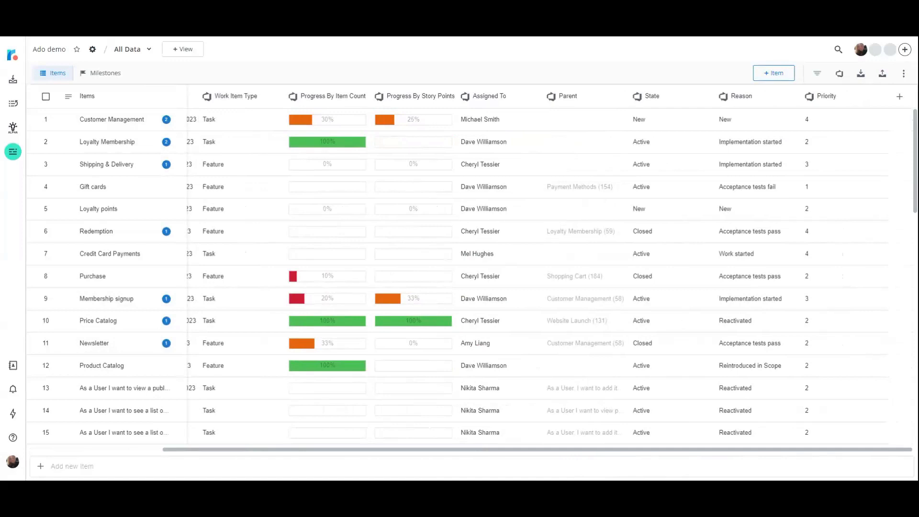
{"action": "left_click_drag", "start_coordinate": [642, 455], "coordinate": [375, 460]}
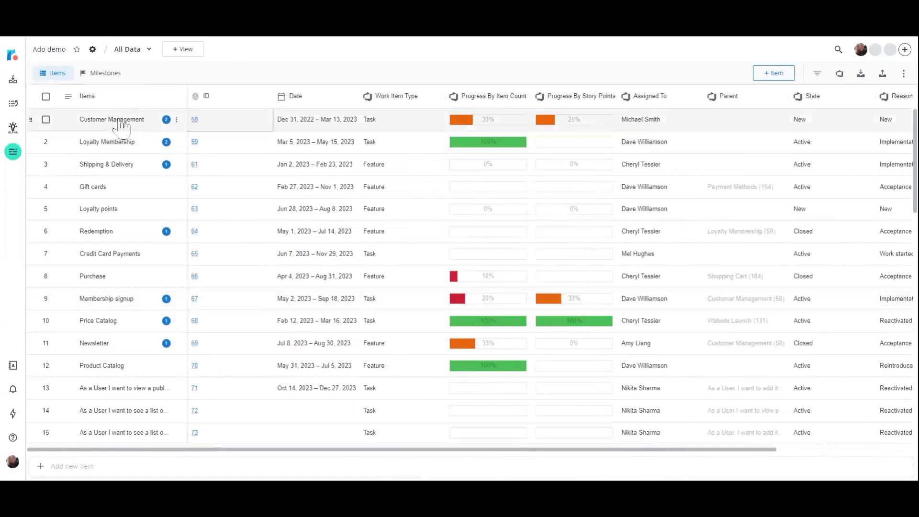
Open the details of the Customer Management item and activate its description for editing.
{"action": "left_click", "coordinate": [117, 128]}
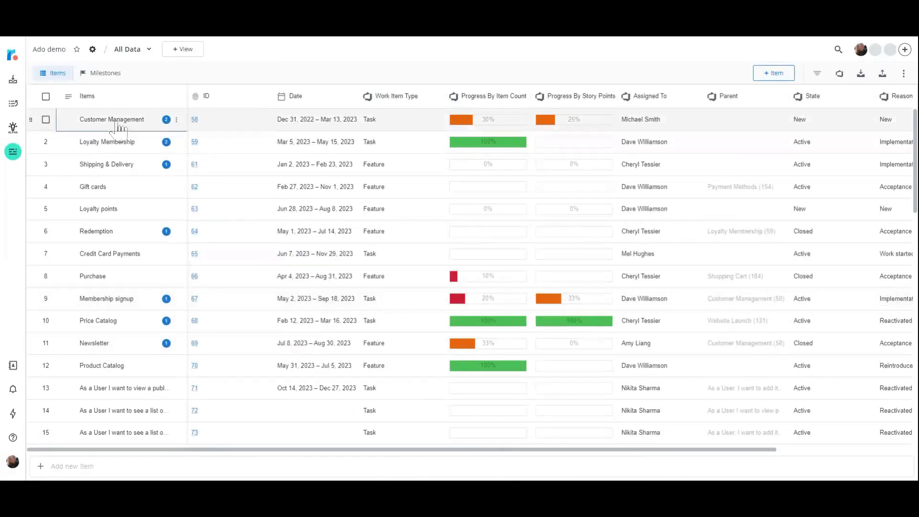
{"action": "left_click", "coordinate": [116, 128]}
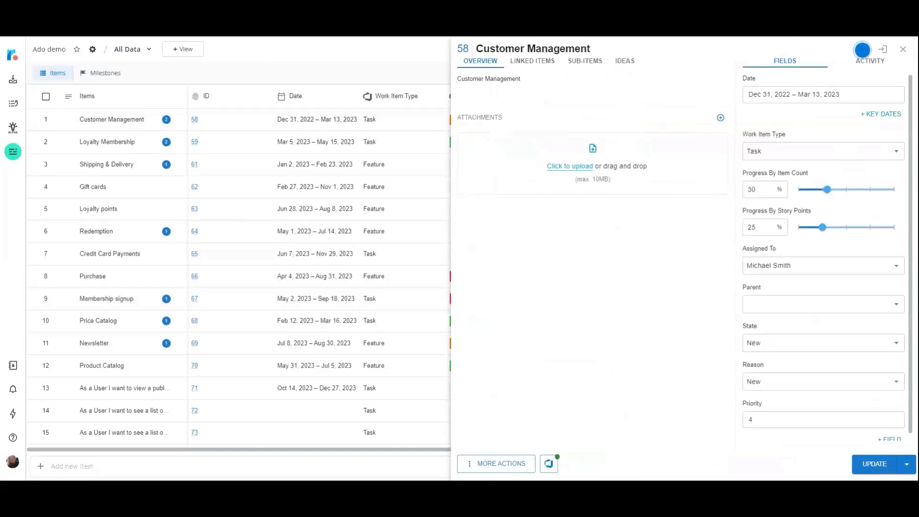
{"action": "left_click", "coordinate": [644, 93]}
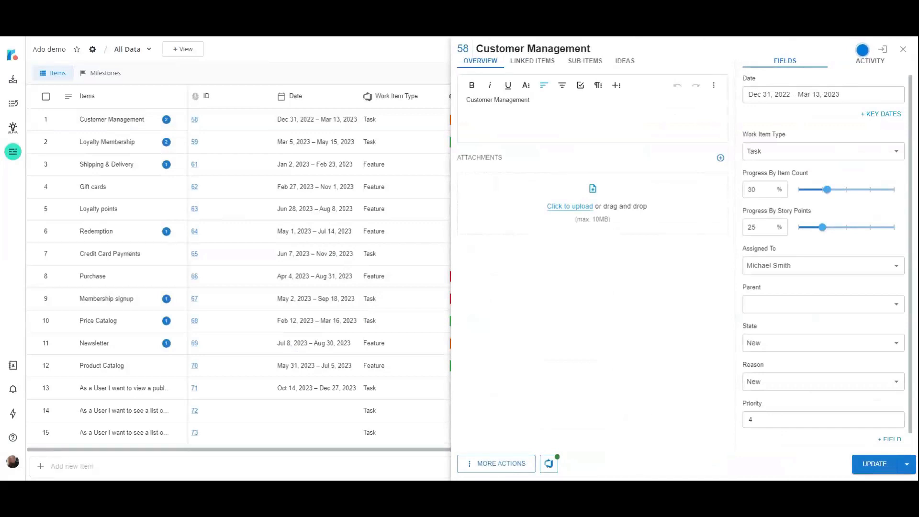
Examine the Customer Management item's Azure DevOps links and available link types, and close it discarding any changes.
{"action": "left_click", "coordinate": [532, 61]}
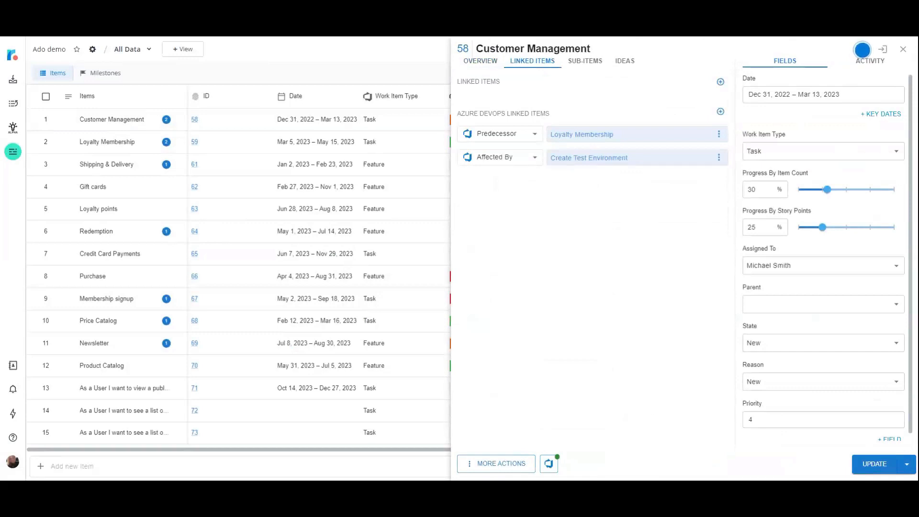
{"action": "left_click", "coordinate": [535, 135]}
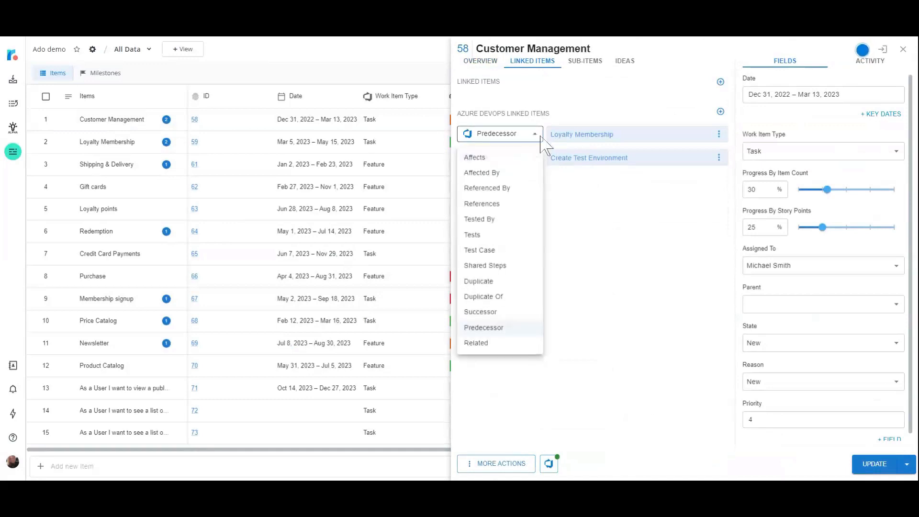
{"action": "left_click", "coordinate": [541, 136]}
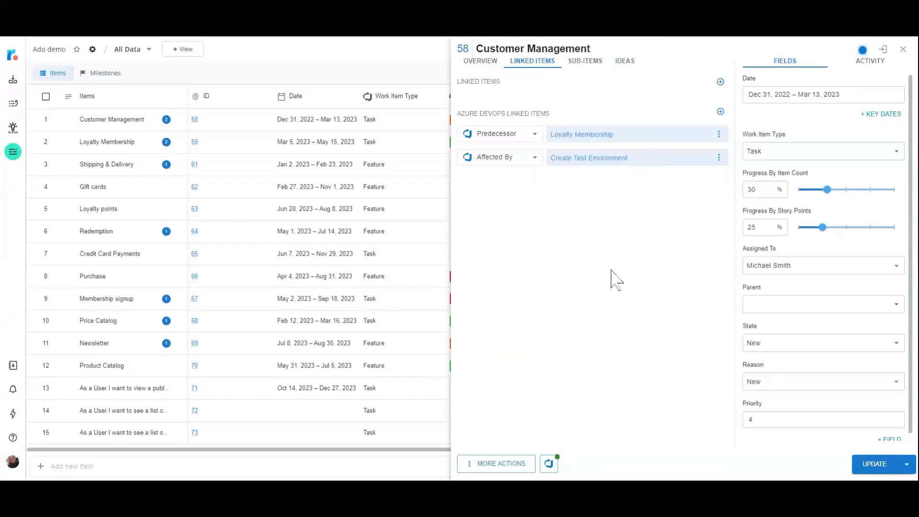
{"action": "left_click", "coordinate": [904, 49]}
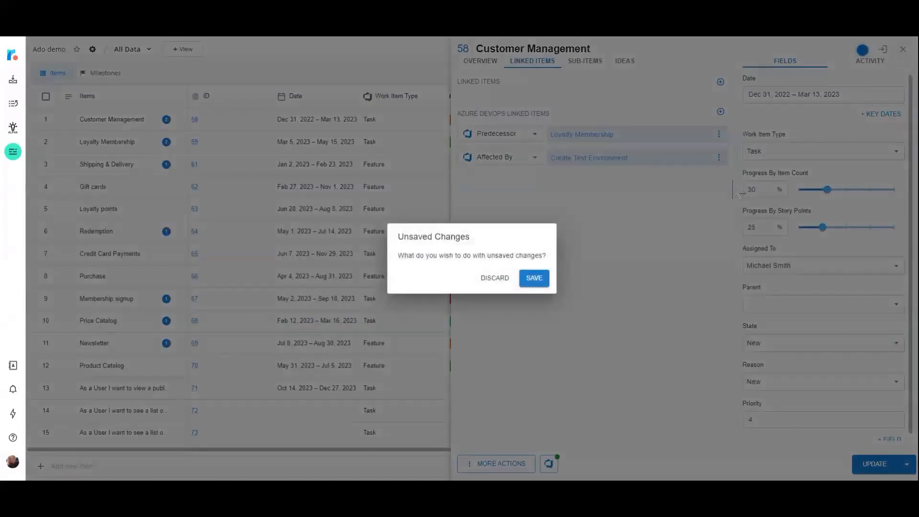
{"action": "left_click", "coordinate": [493, 277]}
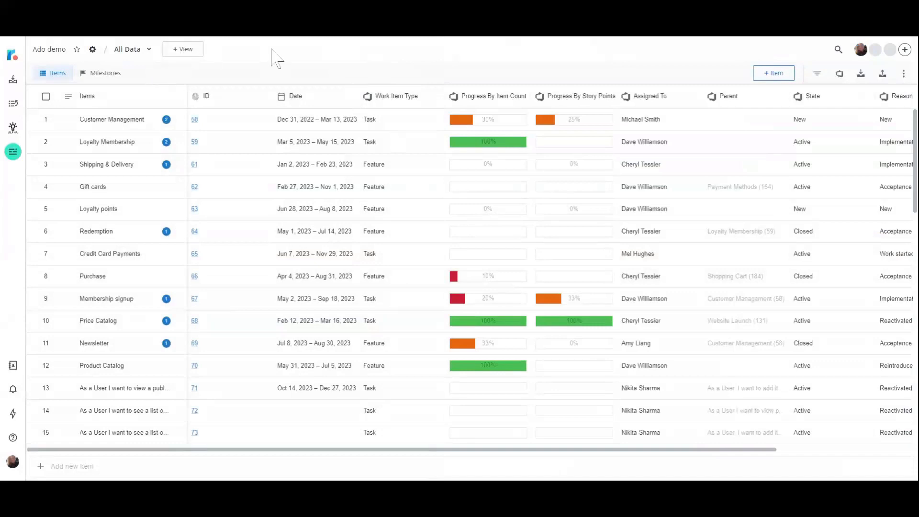
Create a Timeline view titled "Timeline / Work Item Type = All Data" without copied filters.
{"action": "left_click", "coordinate": [188, 49]}
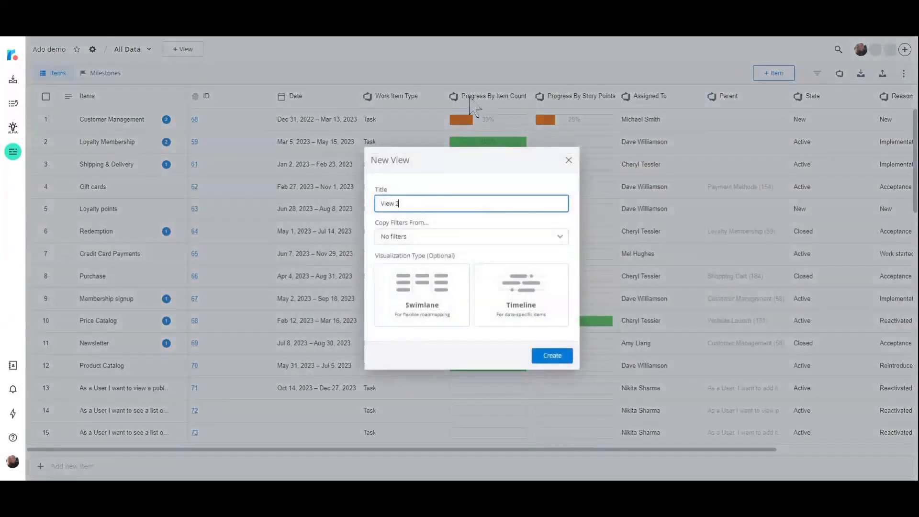
{"action": "key", "text": "BackSpace"}
{"action": "key", "text": "BackSpace"}
{"action": "key", "text": "BackSpace"}
{"action": "key", "text": "BackSpace"}
{"action": "key", "text": "BackSpace"}
{"action": "key", "text": "BackSpace"}
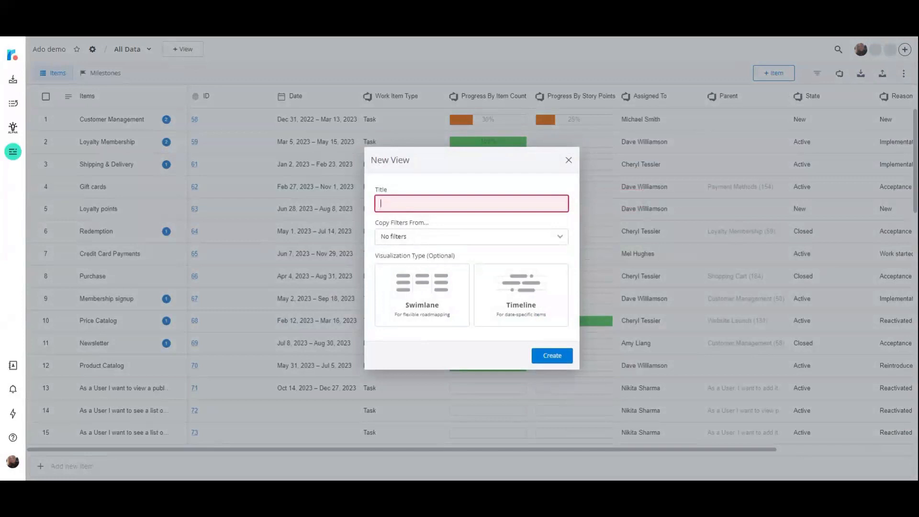
{"action": "type", "text": "Timeline"}
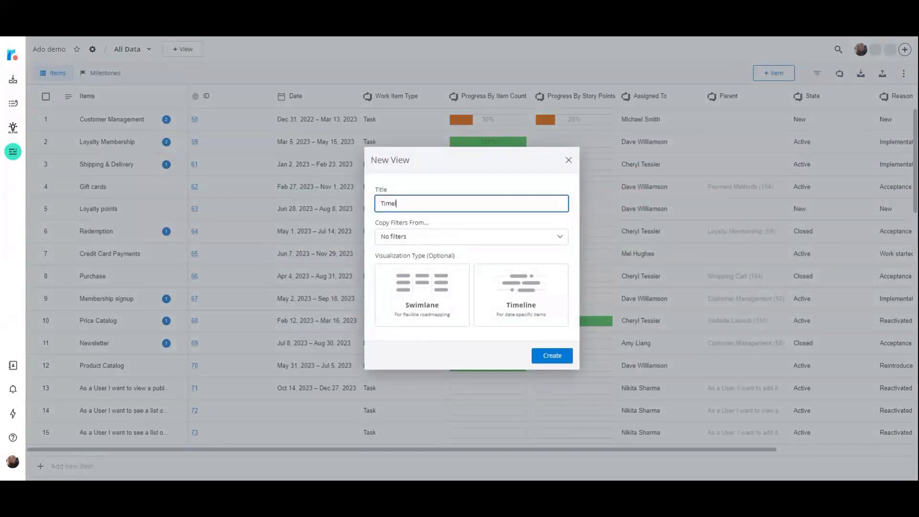
{"action": "type", "text": " / Work item Type = All Data"}
{"action": "left_click", "coordinate": [525, 302]}
{"action": "left_click", "coordinate": [557, 363]}
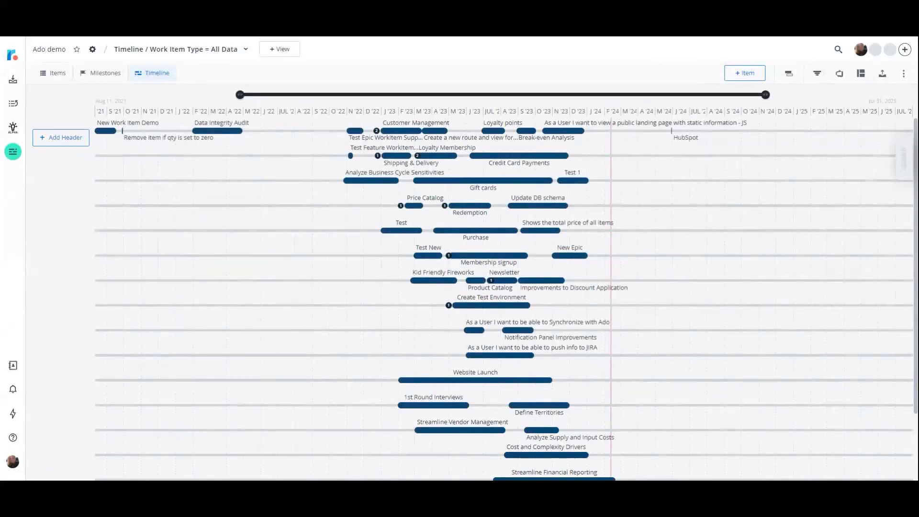
Group the timeline with Work Item Type as the header and State as the subheader.
{"action": "left_click", "coordinate": [862, 75]}
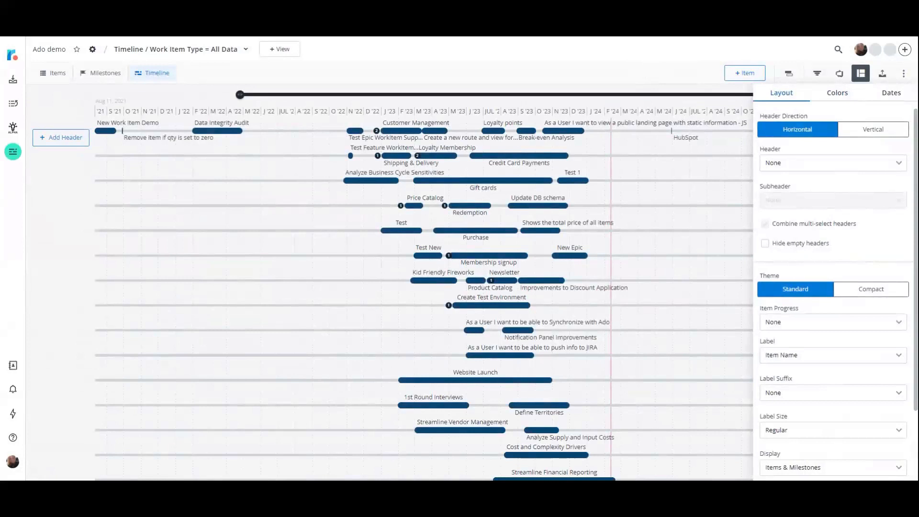
{"action": "left_click", "coordinate": [900, 163]}
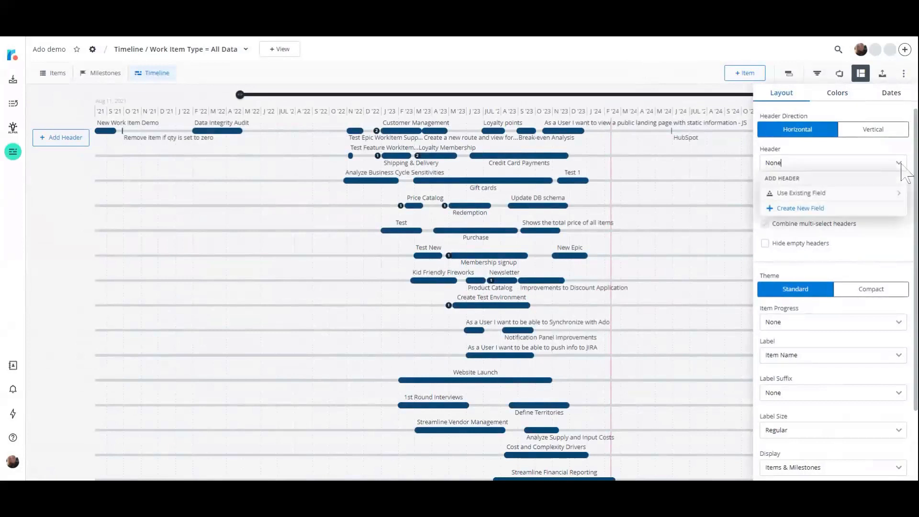
{"action": "left_click", "coordinate": [884, 201]}
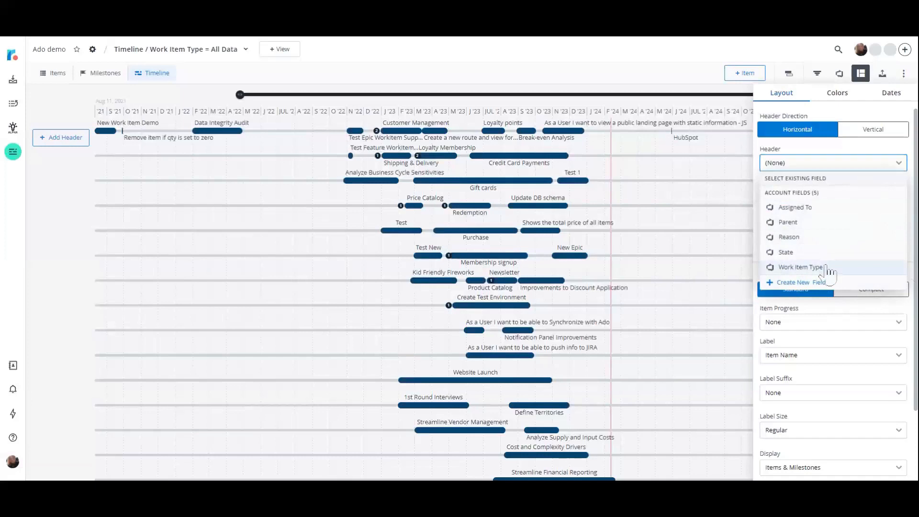
{"action": "left_click", "coordinate": [801, 267]}
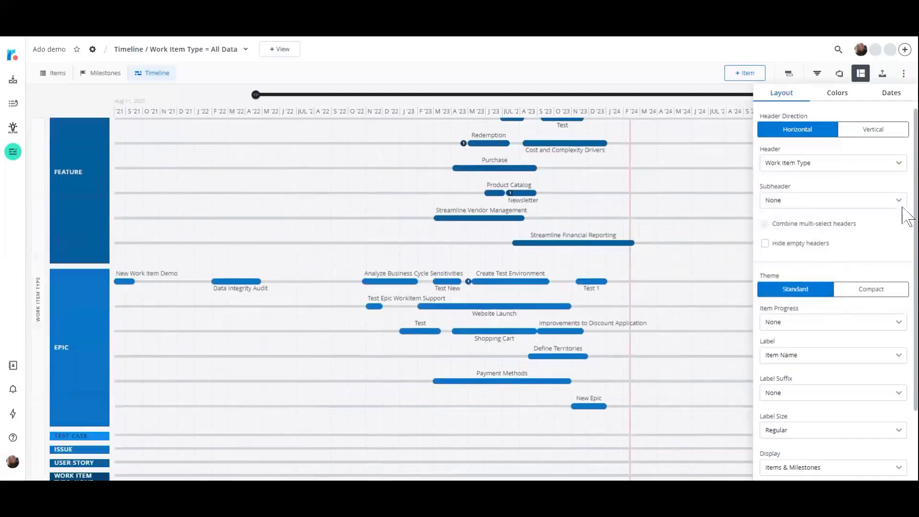
{"action": "left_click", "coordinate": [902, 202]}
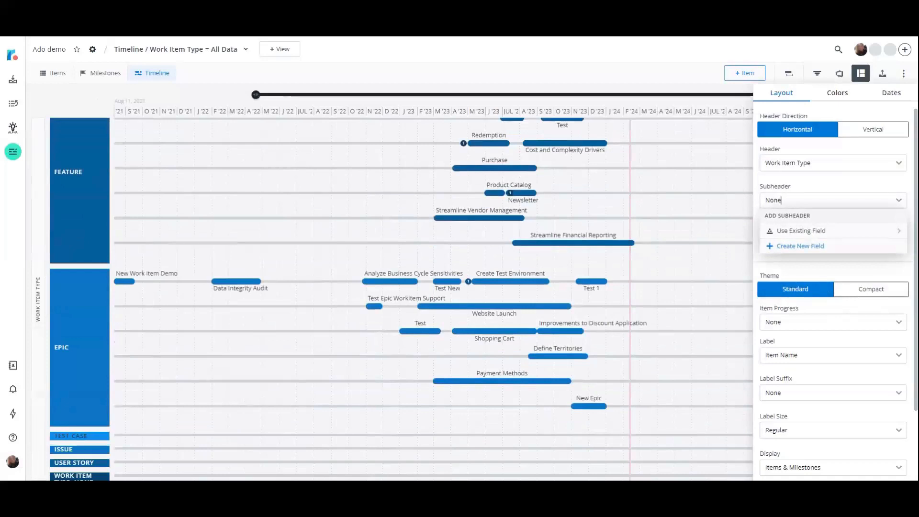
{"action": "left_click", "coordinate": [899, 231]}
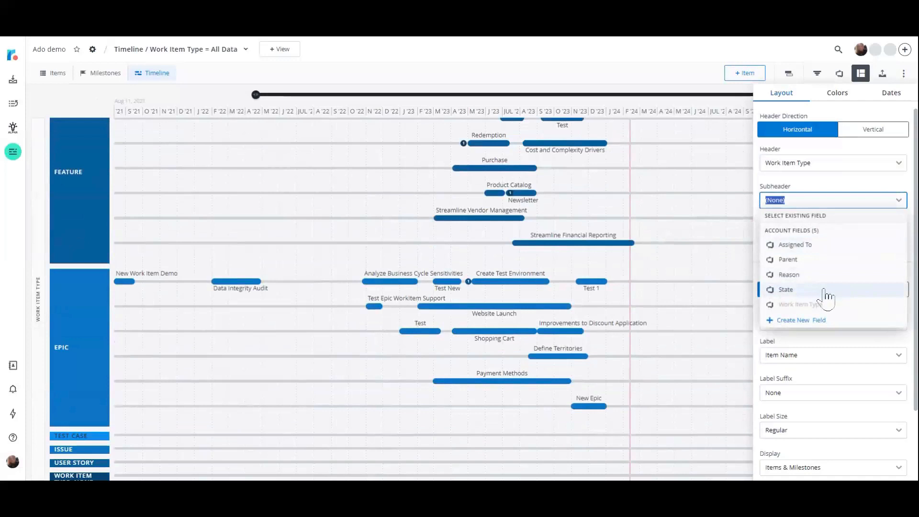
{"action": "left_click", "coordinate": [787, 290]}
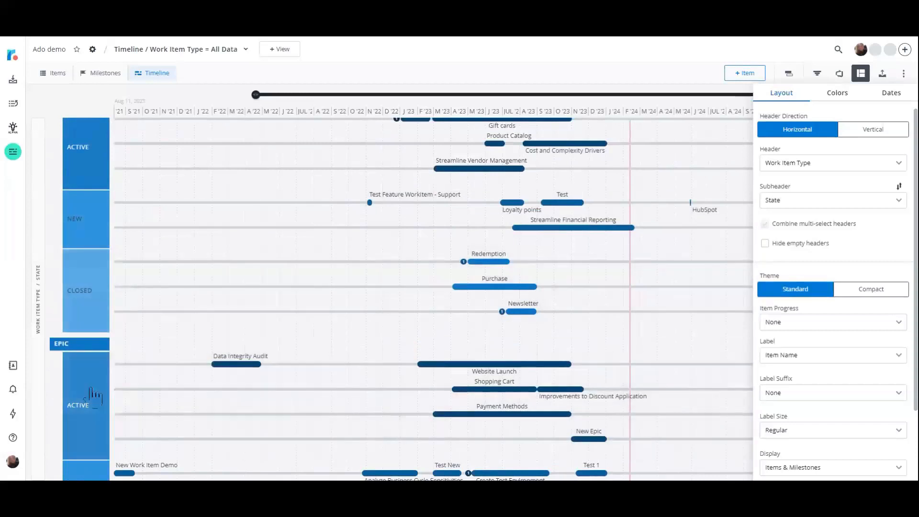
Hide the timeline's empty headers and widen the header column.
{"action": "scroll", "coordinate": [96, 402], "scroll_direction": "down", "scroll_amount": 4}
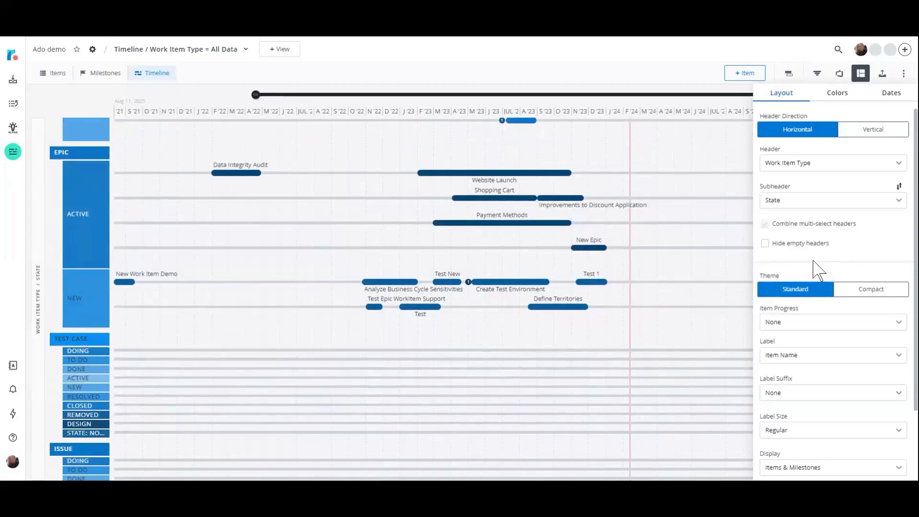
{"action": "left_click", "coordinate": [766, 245]}
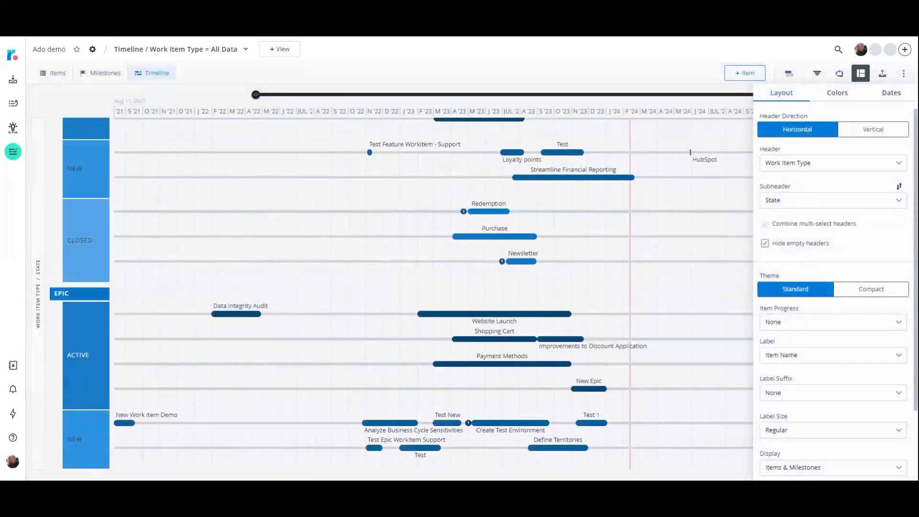
{"action": "left_click_drag", "start_coordinate": [112, 134], "coordinate": [150, 134]}
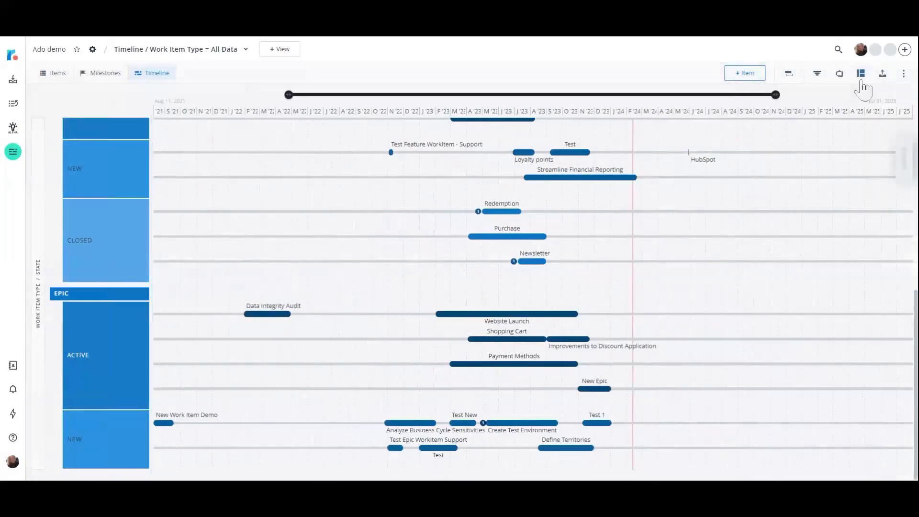
Set the timeline's item progress to Progress By Item Count and its label suffix to Assigned To.
{"action": "left_click", "coordinate": [861, 73]}
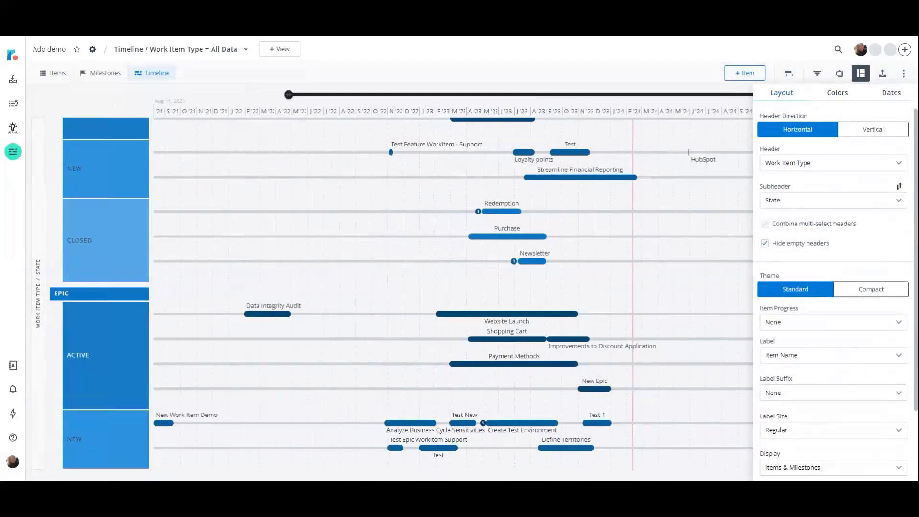
{"action": "left_click", "coordinate": [895, 322]}
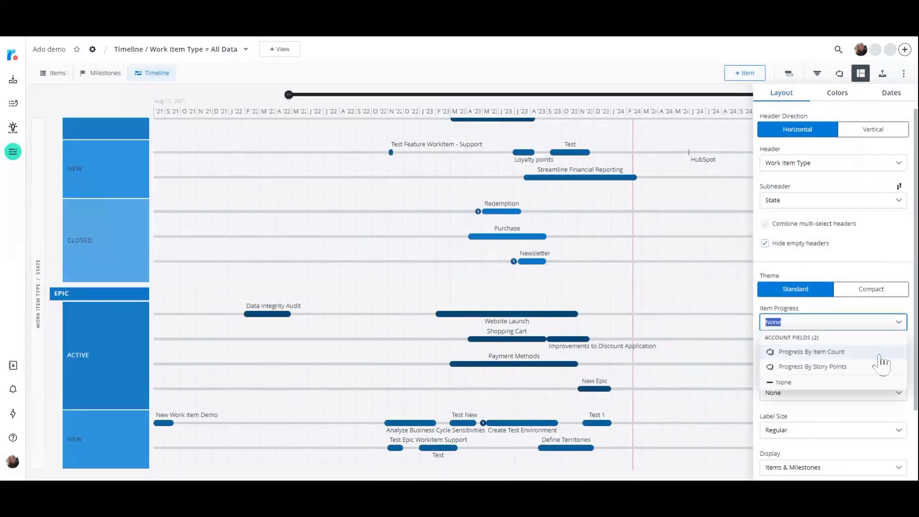
{"action": "left_click", "coordinate": [879, 353]}
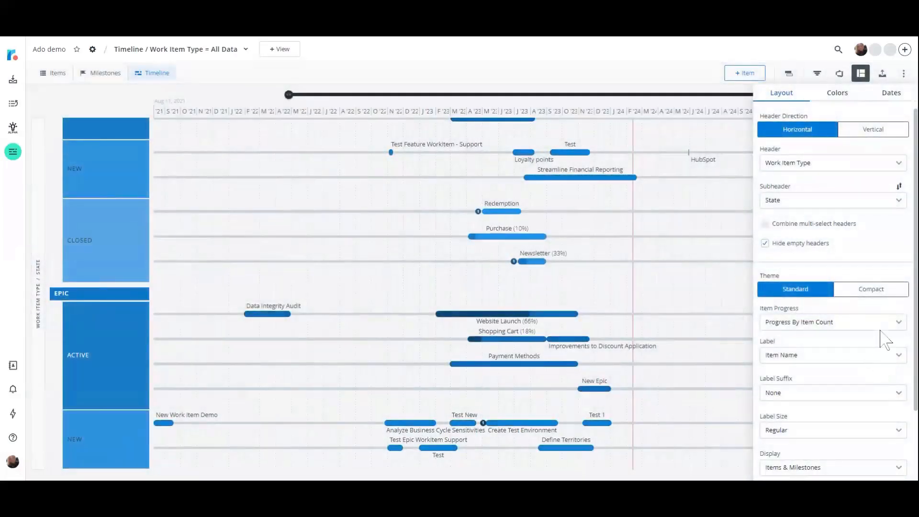
{"action": "left_click", "coordinate": [901, 395]}
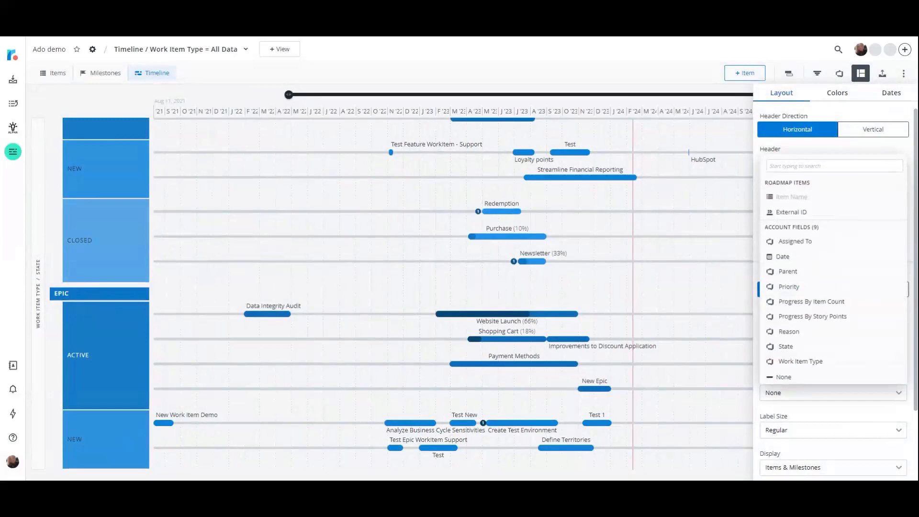
{"action": "left_click", "coordinate": [862, 245]}
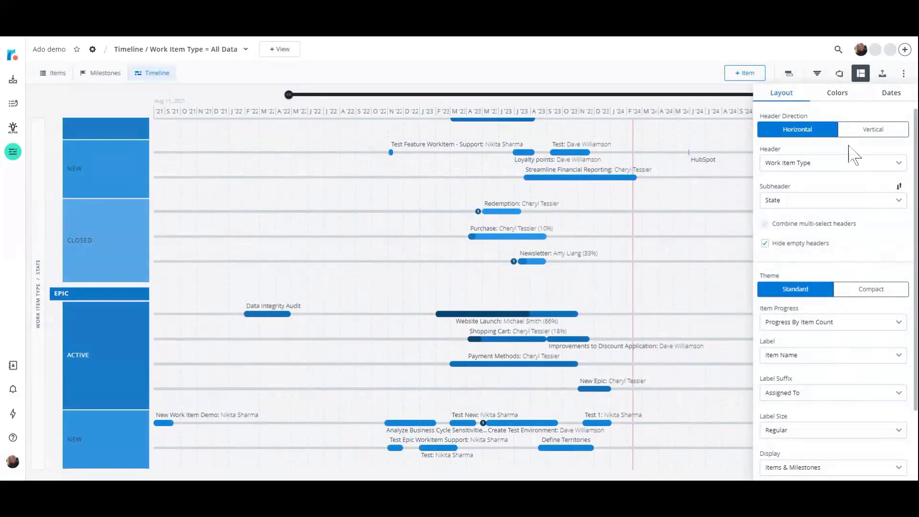
Color the timeline items by State using the Groovy palette, and close the format settings.
{"action": "left_click", "coordinate": [838, 93]}
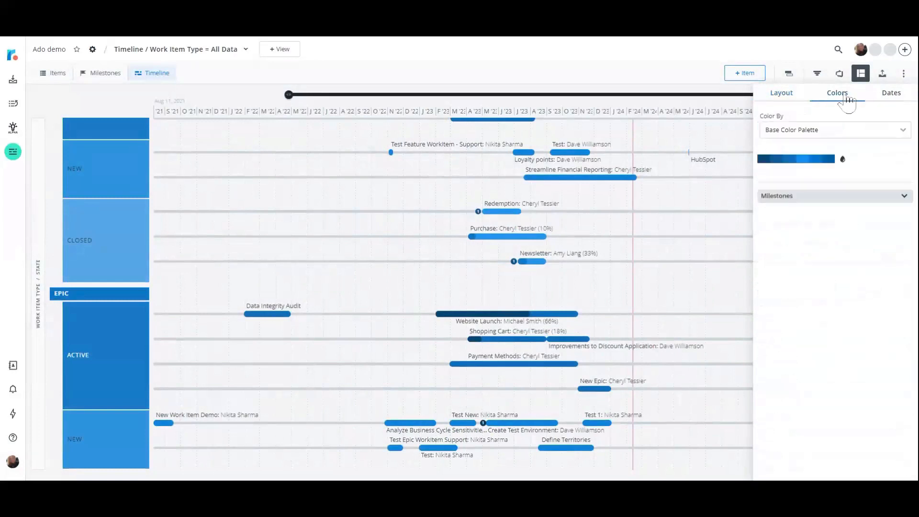
{"action": "left_click", "coordinate": [904, 132]}
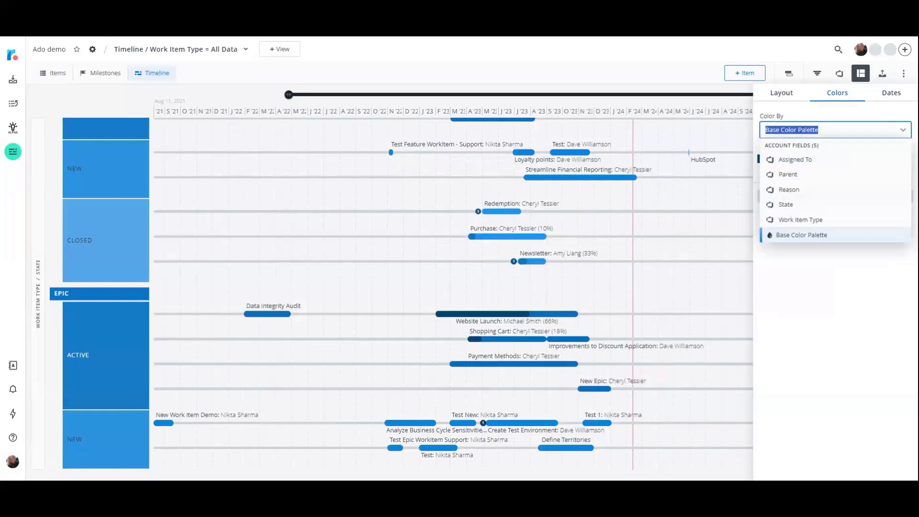
{"action": "left_click", "coordinate": [782, 205]}
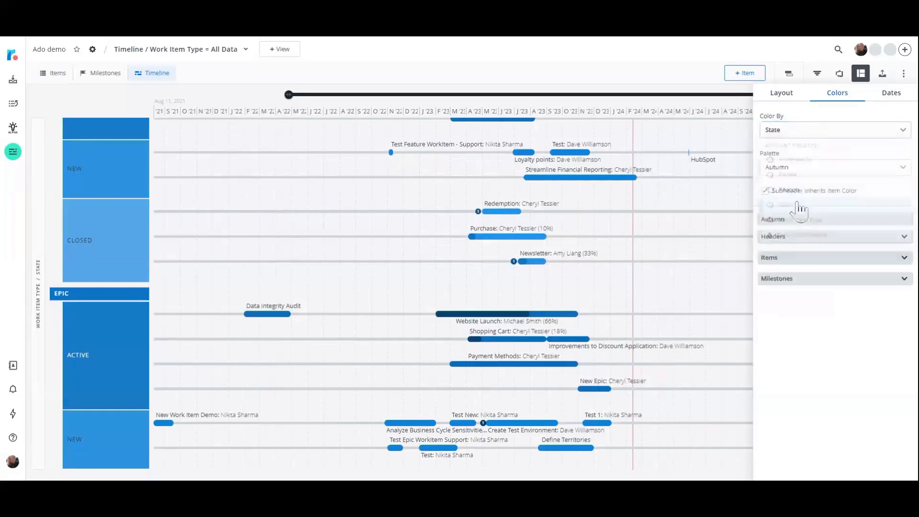
{"action": "left_click", "coordinate": [903, 168]}
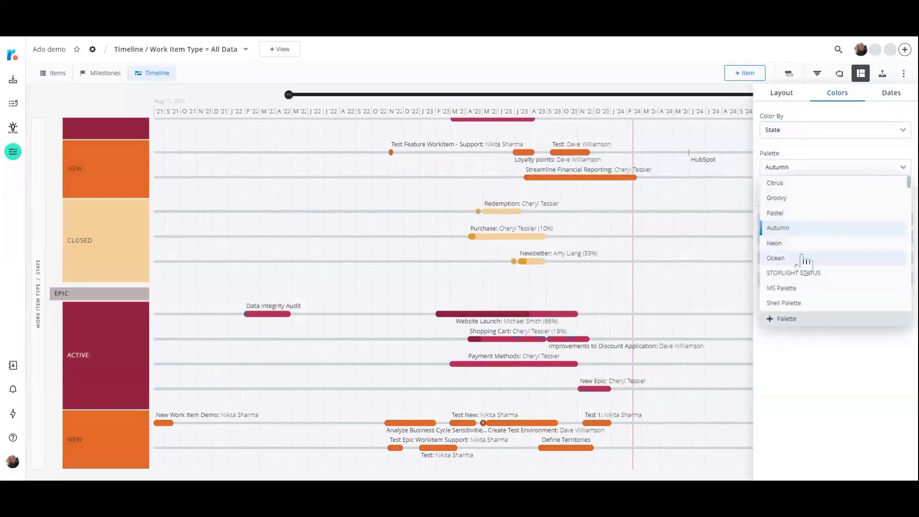
{"action": "left_click", "coordinate": [832, 201]}
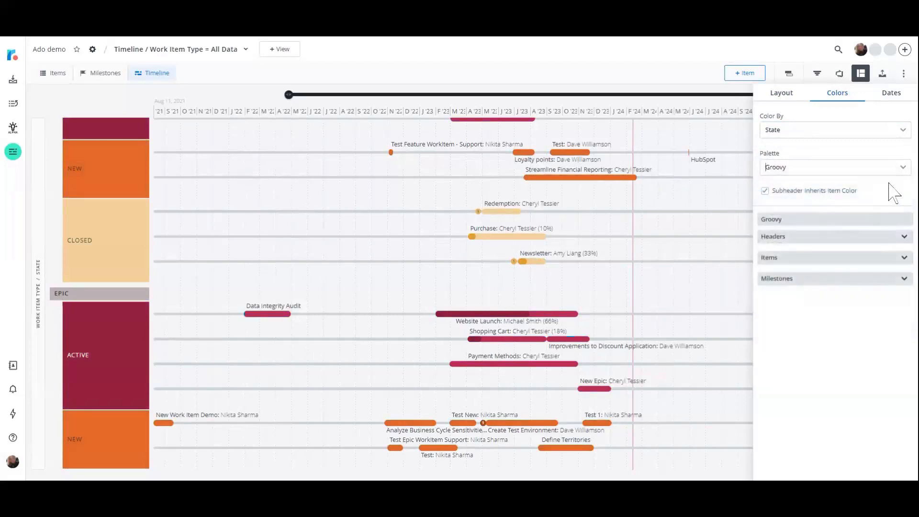
{"action": "left_click", "coordinate": [908, 170]}
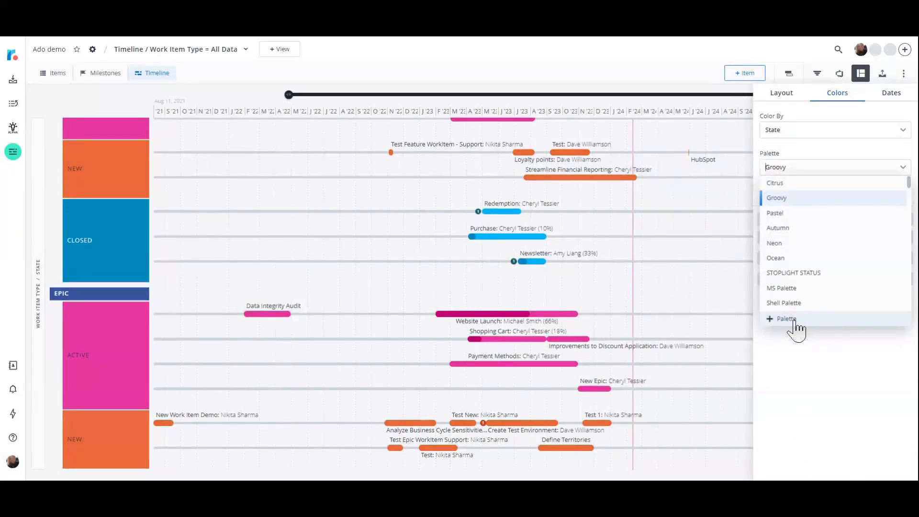
{"action": "left_click", "coordinate": [806, 368]}
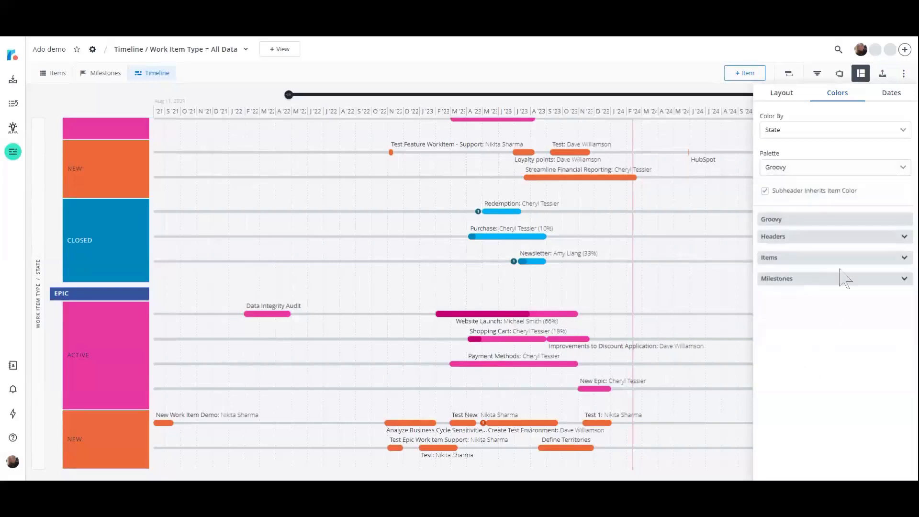
{"action": "left_click", "coordinate": [635, 74]}
Group the 2024 months on the timeline's date axis into quarters Q1 through Q4.
{"action": "scroll", "coordinate": [755, 340], "scroll_direction": "up", "scroll_amount": 7}
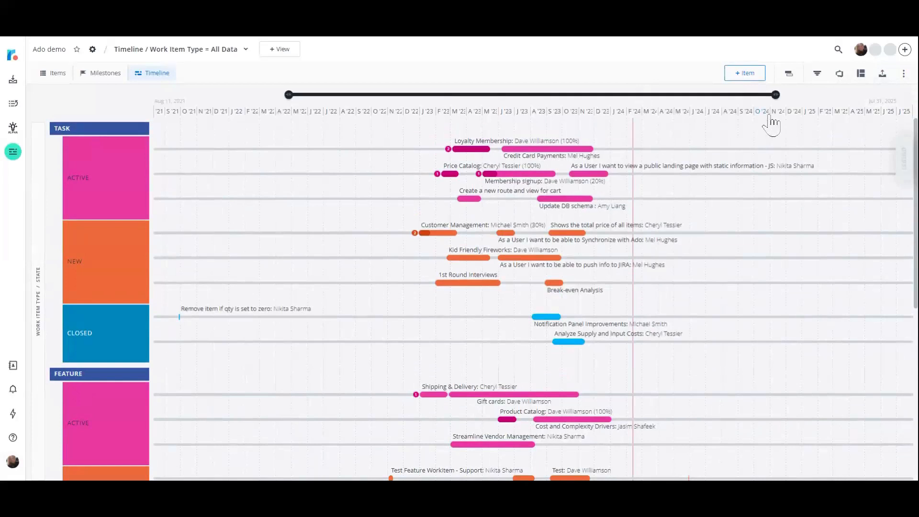
{"action": "left_click", "coordinate": [672, 113]}
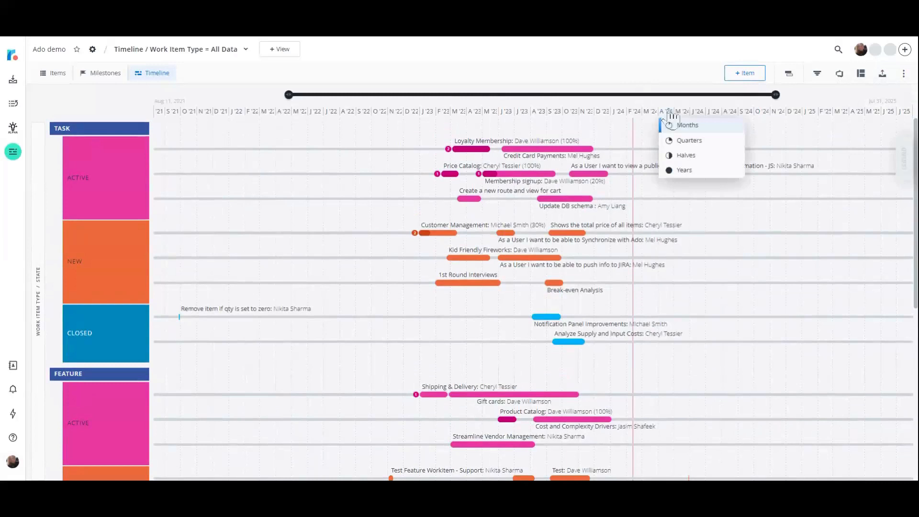
{"action": "left_click", "coordinate": [680, 112]}
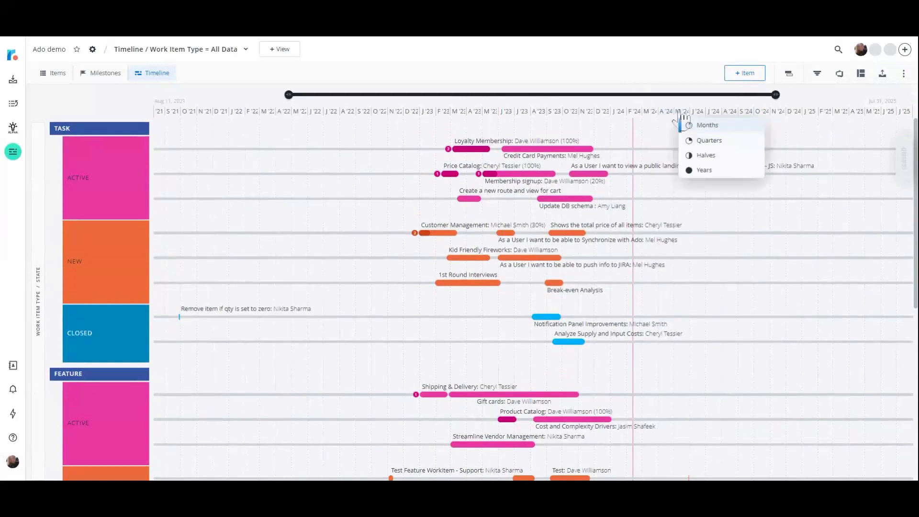
{"action": "left_click", "coordinate": [721, 144]}
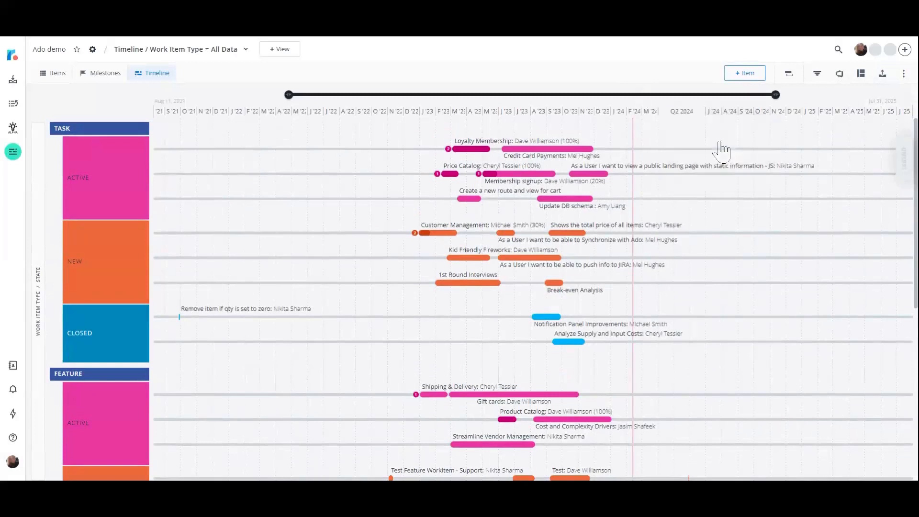
{"action": "left_click", "coordinate": [736, 113]}
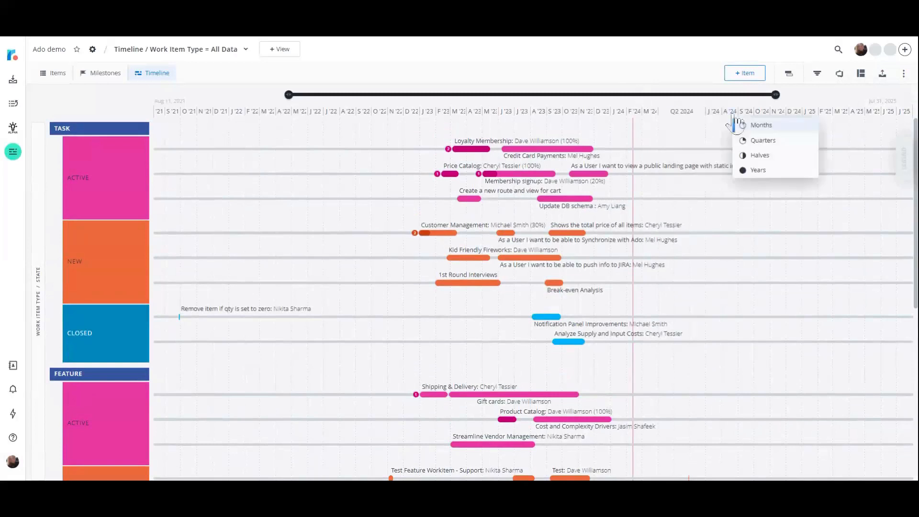
{"action": "left_click", "coordinate": [762, 144]}
{"action": "left_click", "coordinate": [766, 115]}
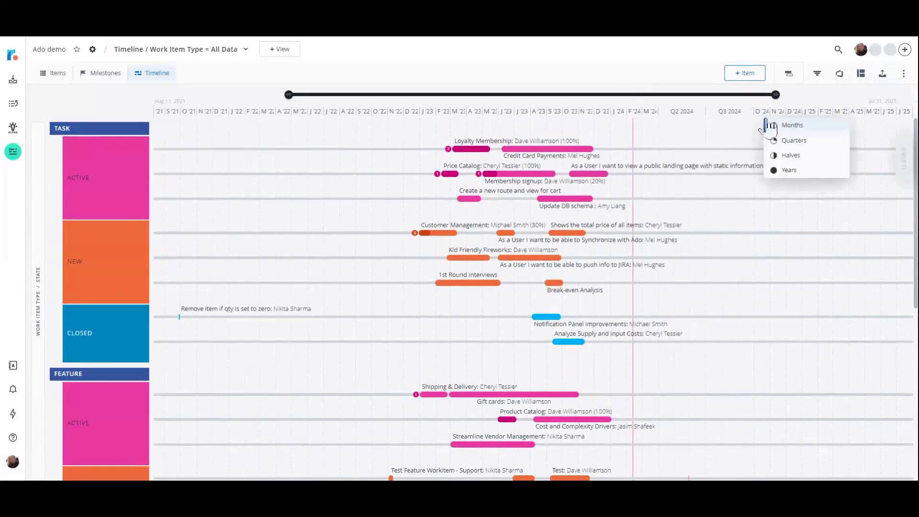
{"action": "left_click", "coordinate": [800, 142]}
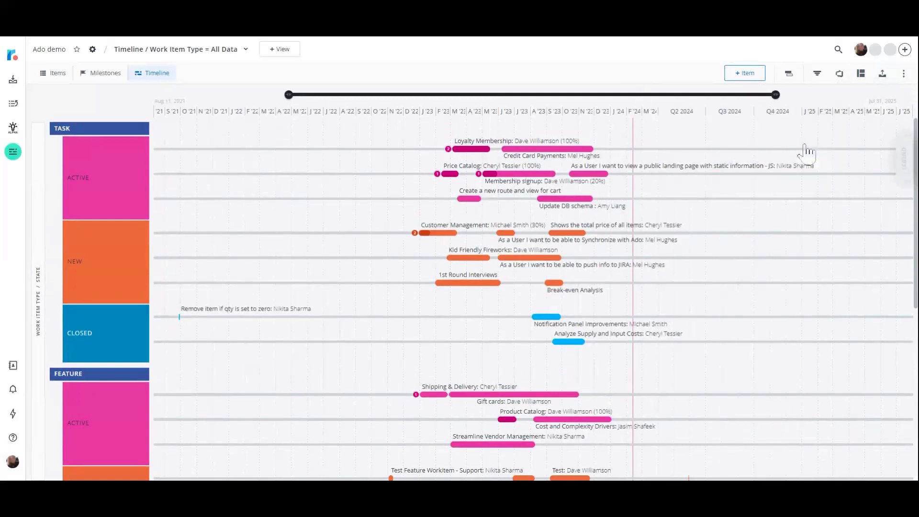
{"action": "left_click", "coordinate": [642, 115]}
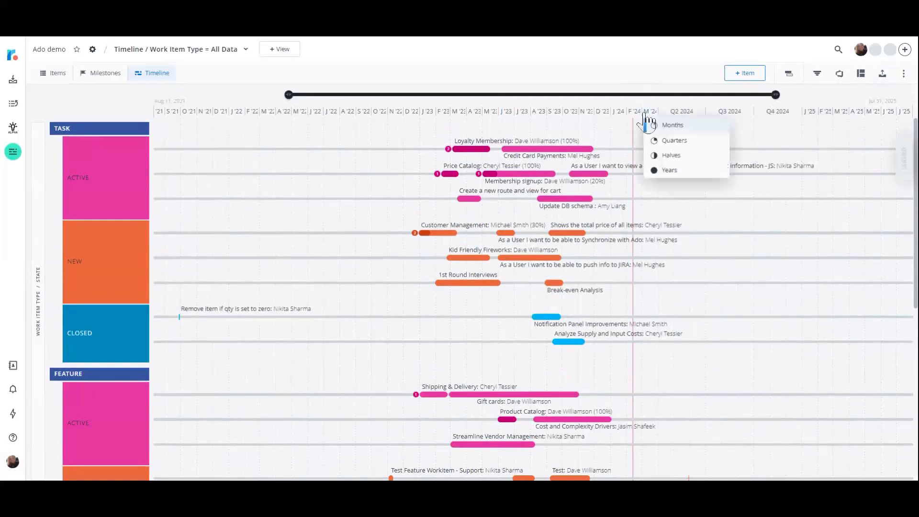
{"action": "left_click", "coordinate": [686, 143]}
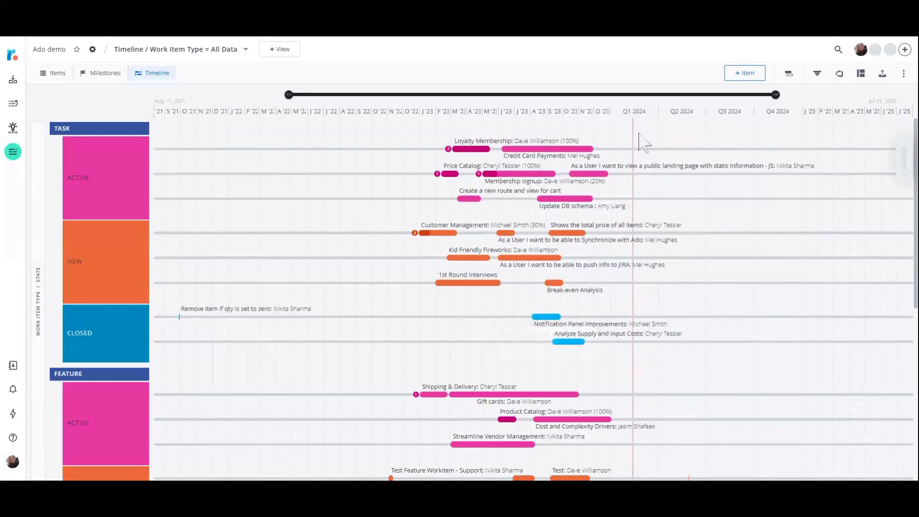
Group the date axis months of H2 2023, H1 2023 and H2 2022 into halves.
{"action": "left_click", "coordinate": [601, 117]}
{"action": "left_click", "coordinate": [608, 157]}
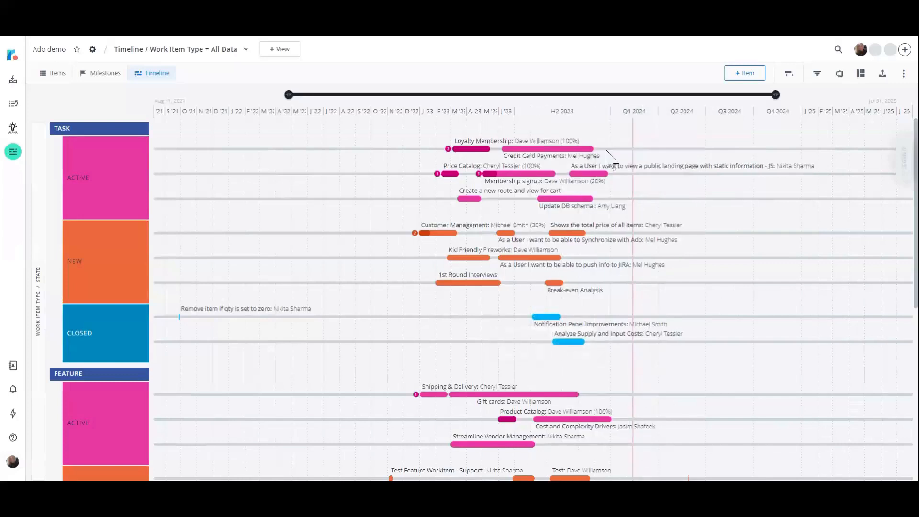
{"action": "left_click", "coordinate": [497, 118]}
{"action": "left_click", "coordinate": [518, 156]}
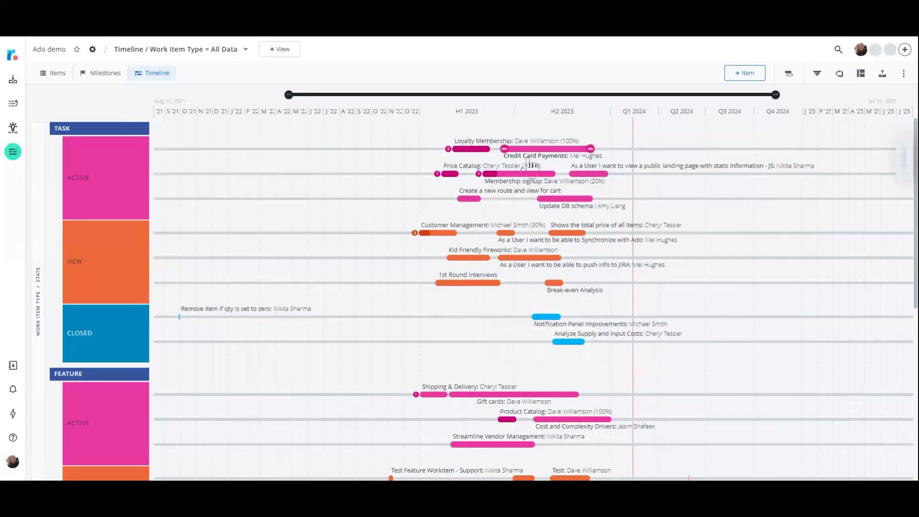
{"action": "left_click", "coordinate": [397, 117]}
{"action": "left_click", "coordinate": [416, 157]}
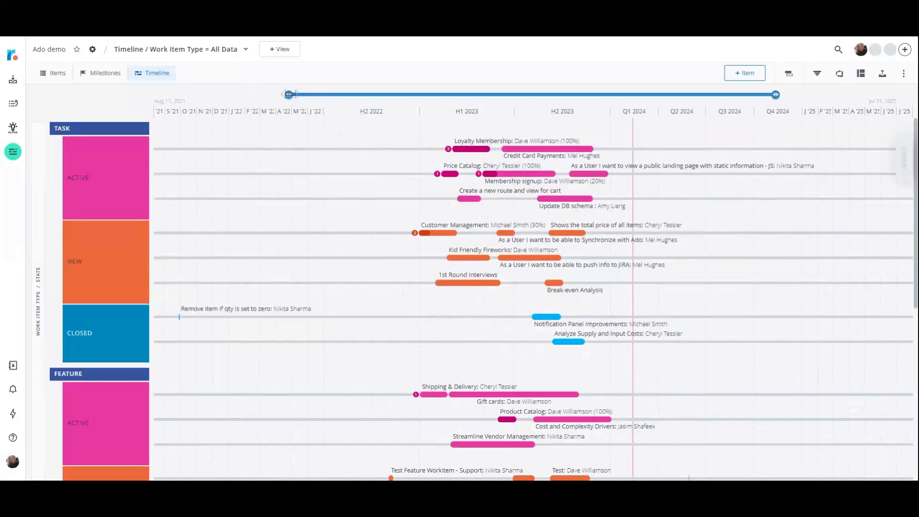
Narrow the visible timeline range to about late March 2023 through the end of January 2025.
{"action": "left_click_drag", "start_coordinate": [290, 95], "coordinate": [494, 95]}
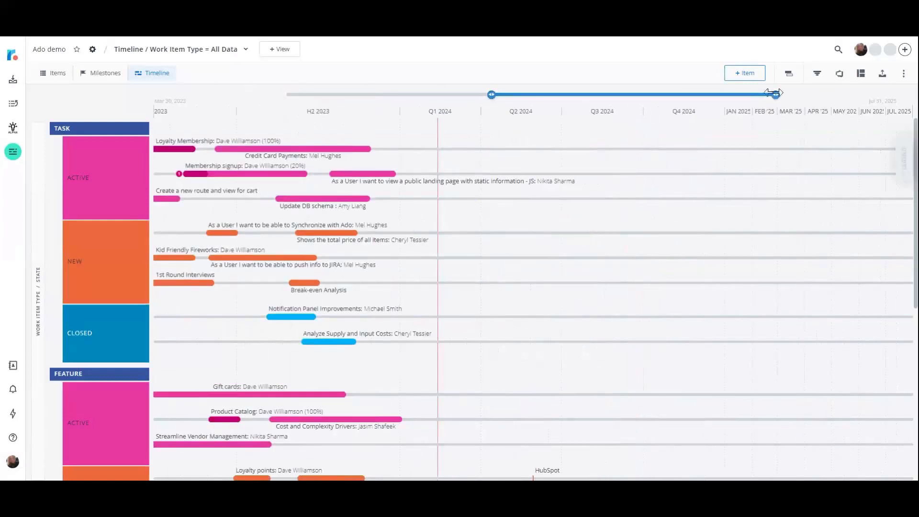
{"action": "left_click_drag", "start_coordinate": [776, 94], "coordinate": [710, 94]}
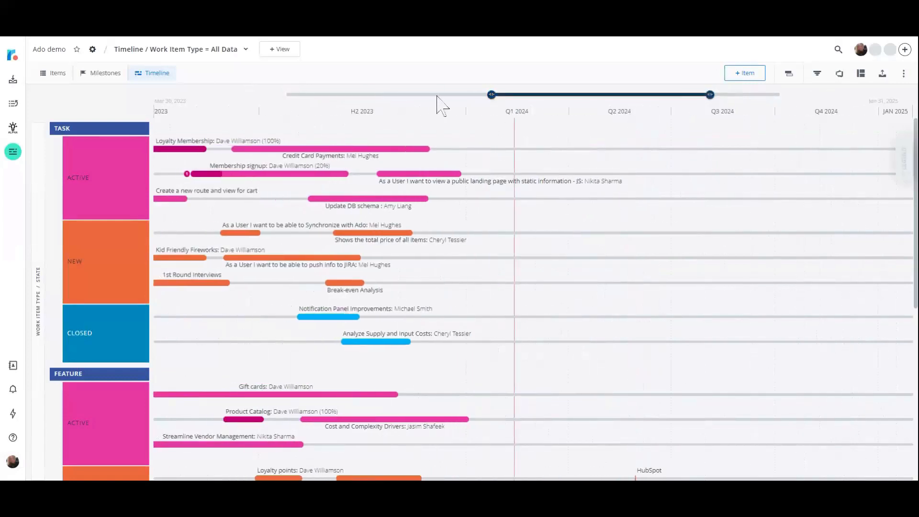
Widen the visible timeline range to June 1, 2022 through April 30, 2025, and look over the work item groups.
{"action": "left_click_drag", "start_coordinate": [493, 94], "coordinate": [509, 94]}
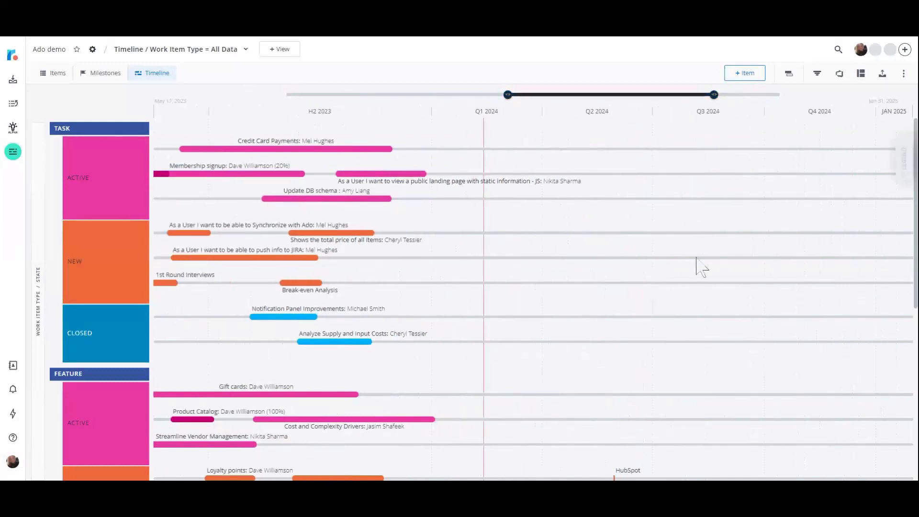
{"action": "left_click_drag", "start_coordinate": [508, 95], "coordinate": [398, 99]}
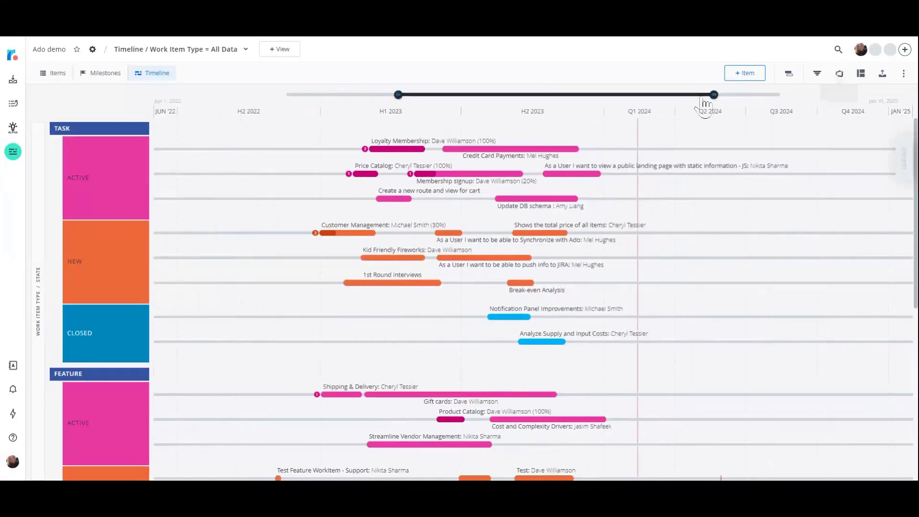
{"action": "left_click_drag", "start_coordinate": [714, 95], "coordinate": [740, 94]}
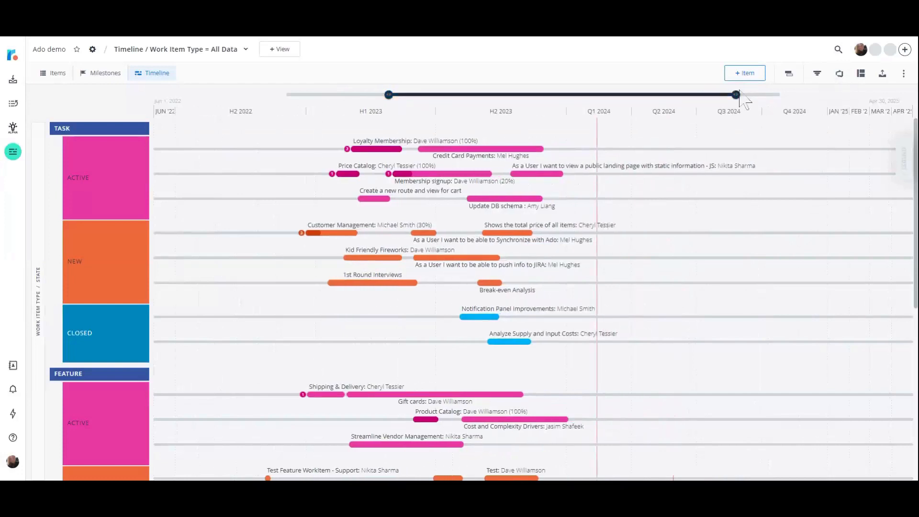
{"action": "scroll", "coordinate": [762, 292], "scroll_direction": "down", "scroll_amount": 5}
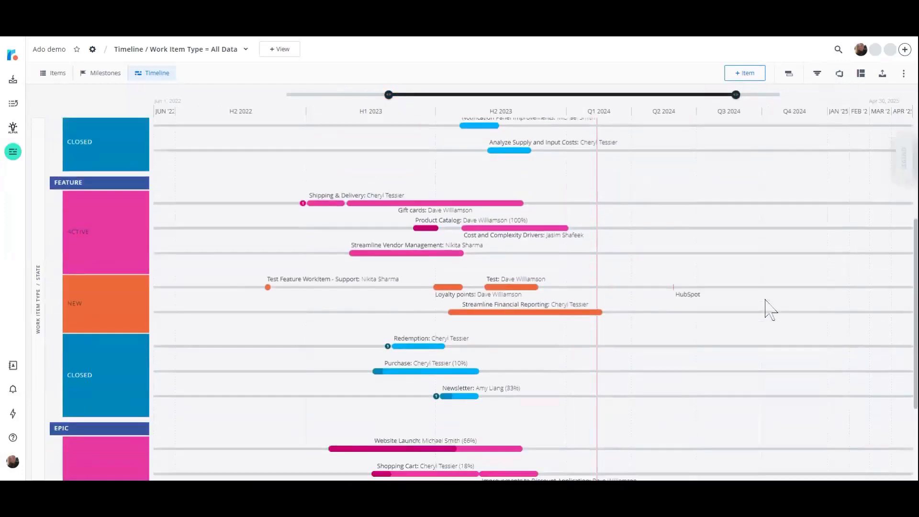
{"action": "scroll", "coordinate": [772, 322], "scroll_direction": "up", "scroll_amount": 5}
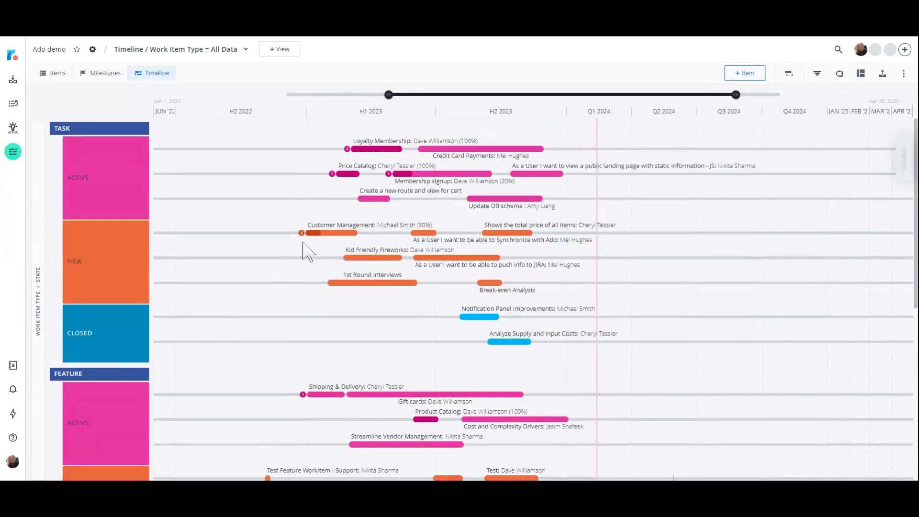
{"action": "mouse_move", "coordinate": [332, 235]}
Create a new Swimlane view titled "Swimlane / by State = All Data" without copied filters.
{"action": "left_click", "coordinate": [282, 49]}
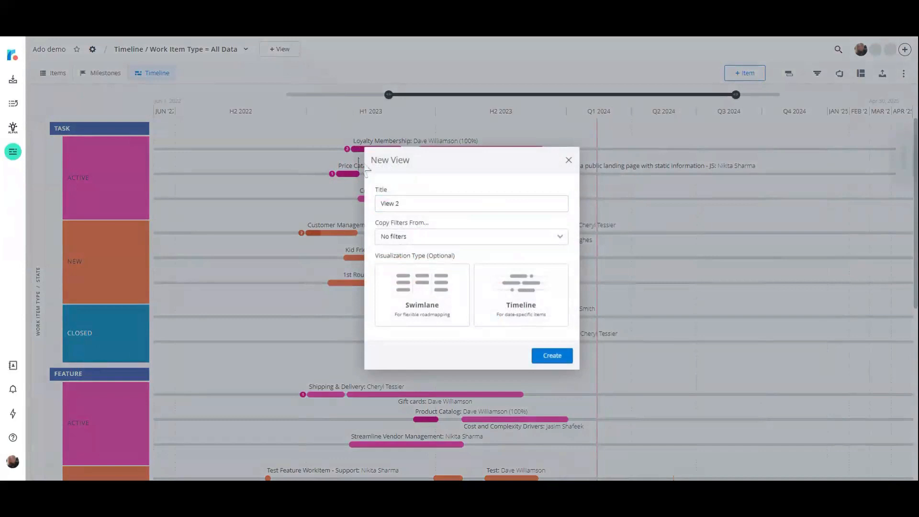
{"action": "left_click", "coordinate": [430, 202]}
{"action": "key", "text": "BackSpace"}
{"action": "key", "text": "BackSpace"}
{"action": "key", "text": "BackSpace"}
{"action": "key", "text": "BackSpace"}
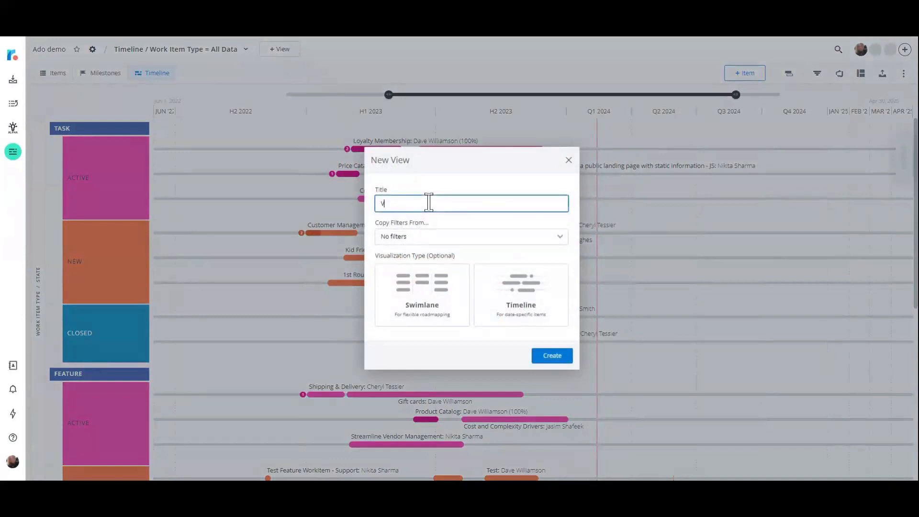
{"action": "type", "text": "Swimla"}
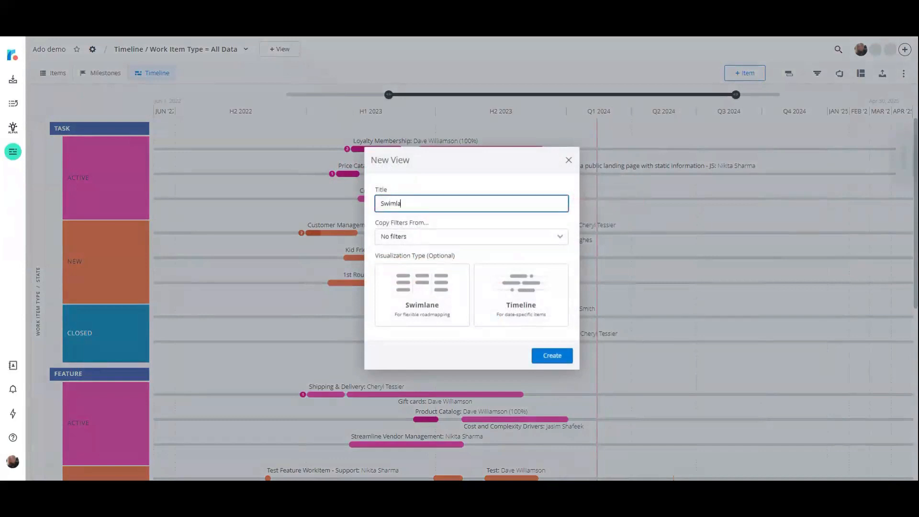
{"action": "type", "text": "ne / by S"}
{"action": "type", "text": "ate = All Data"}
{"action": "left_click", "coordinate": [405, 311]}
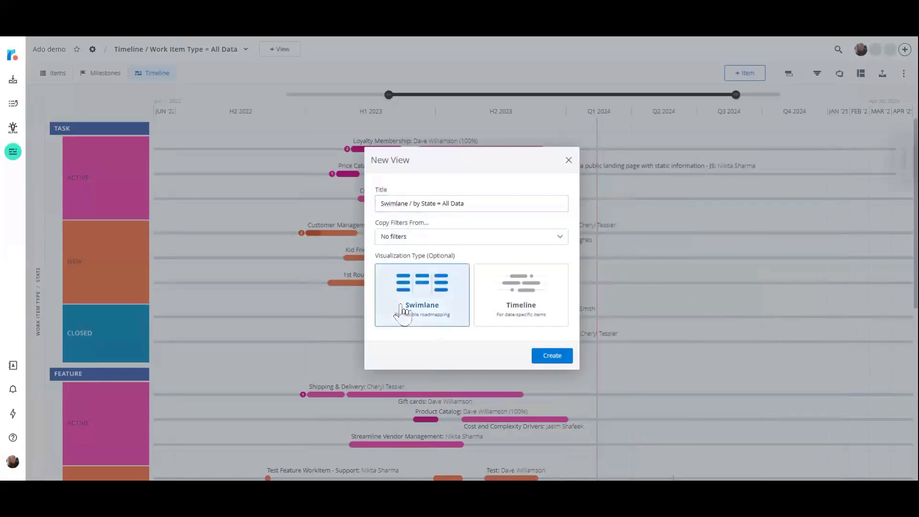
{"action": "left_click", "coordinate": [556, 358]}
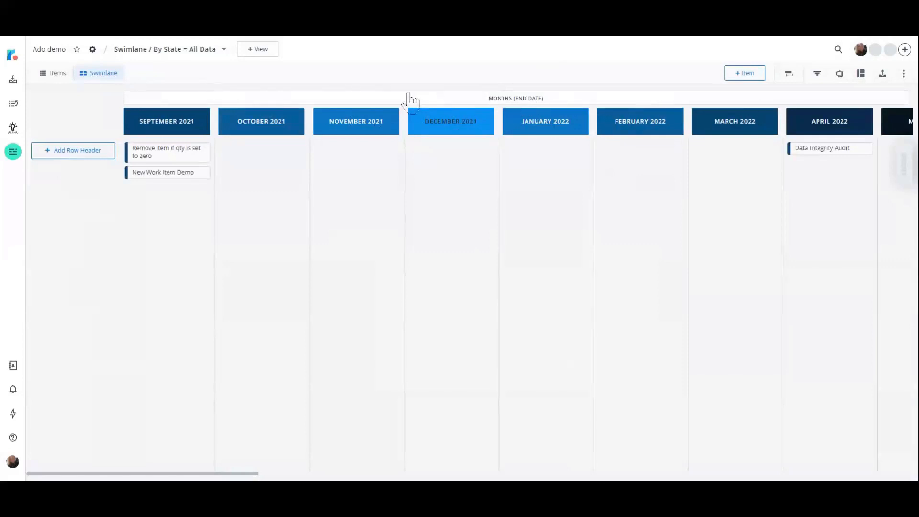
Use the existing State field as the swimlane's column header and hide empty headers.
{"action": "left_click", "coordinate": [862, 75]}
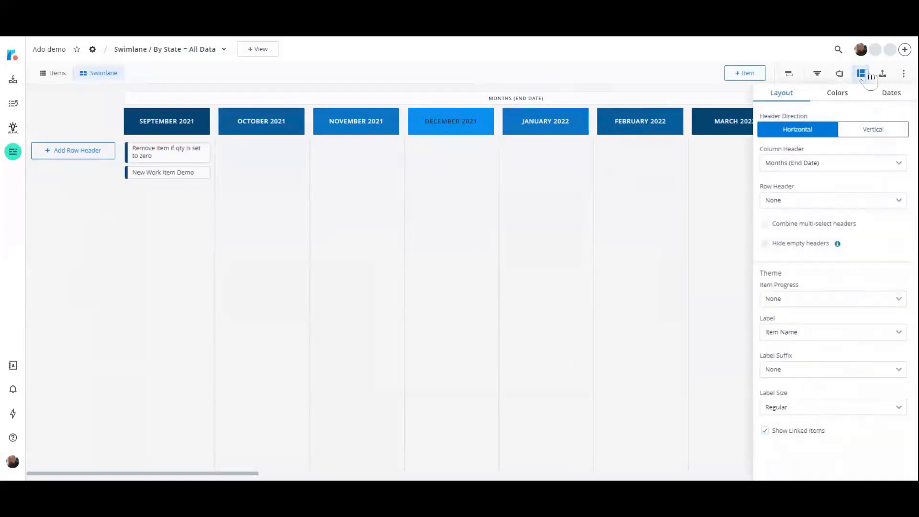
{"action": "left_click", "coordinate": [900, 167]}
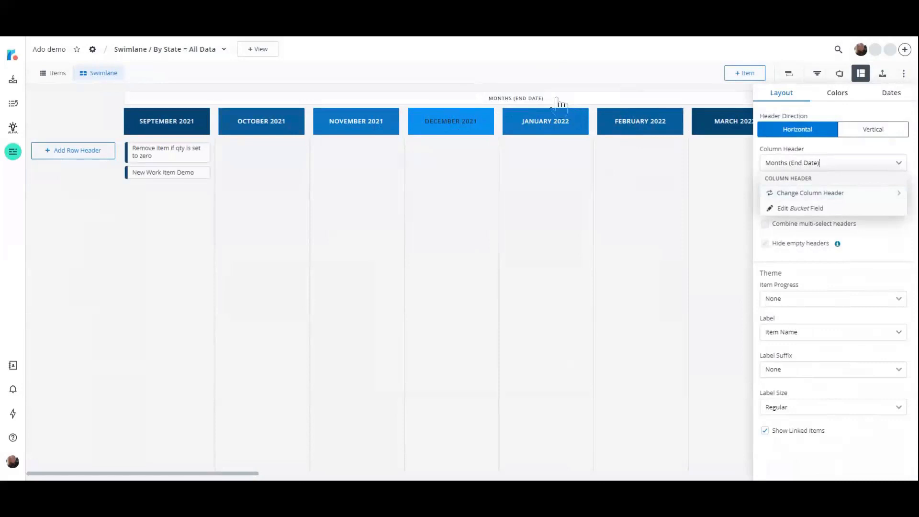
{"action": "left_click", "coordinate": [869, 195]}
{"action": "left_click", "coordinate": [868, 197]}
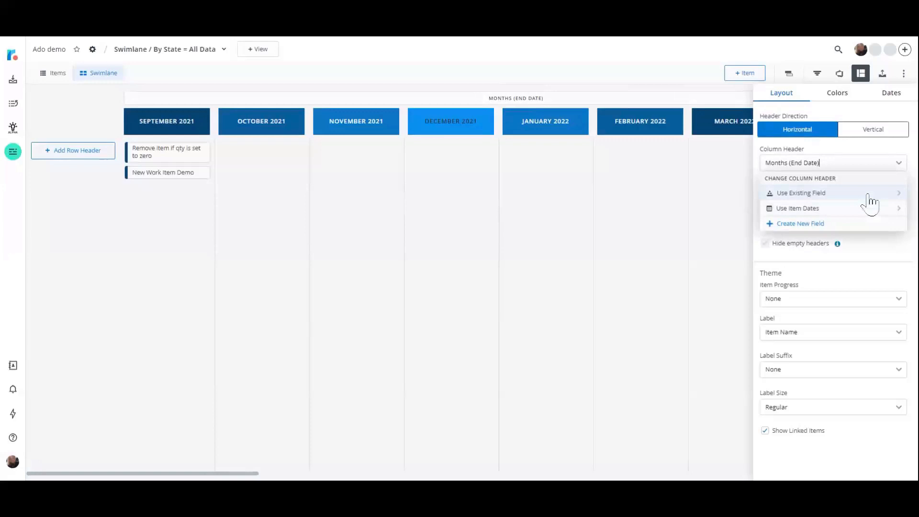
{"action": "left_click", "coordinate": [871, 200]}
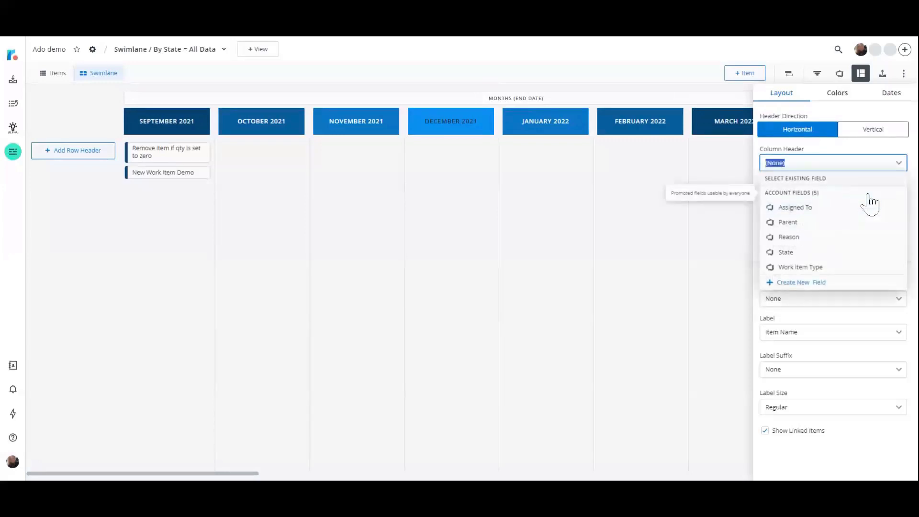
{"action": "left_click", "coordinate": [797, 257]}
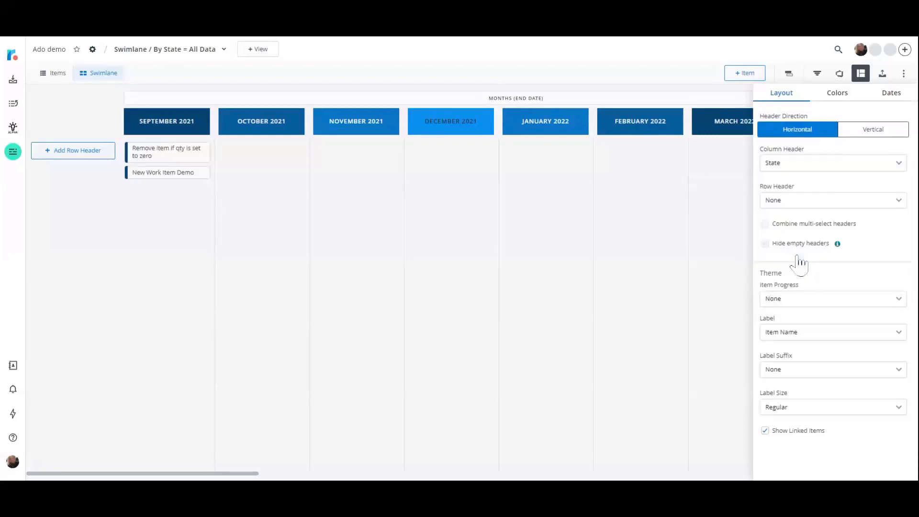
{"action": "left_click", "coordinate": [799, 244]}
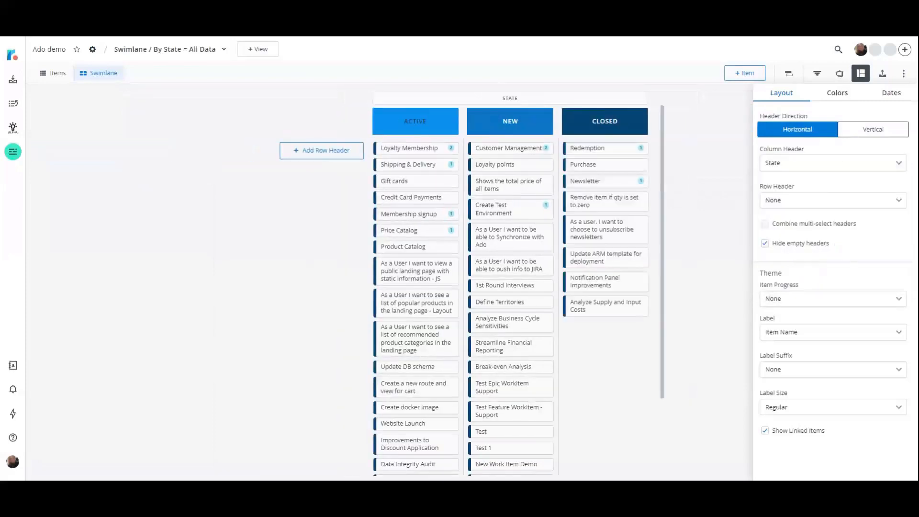
Use the existing Work Item Type field as the swimlane's row header and review the resulting rows.
{"action": "left_click", "coordinate": [900, 203]}
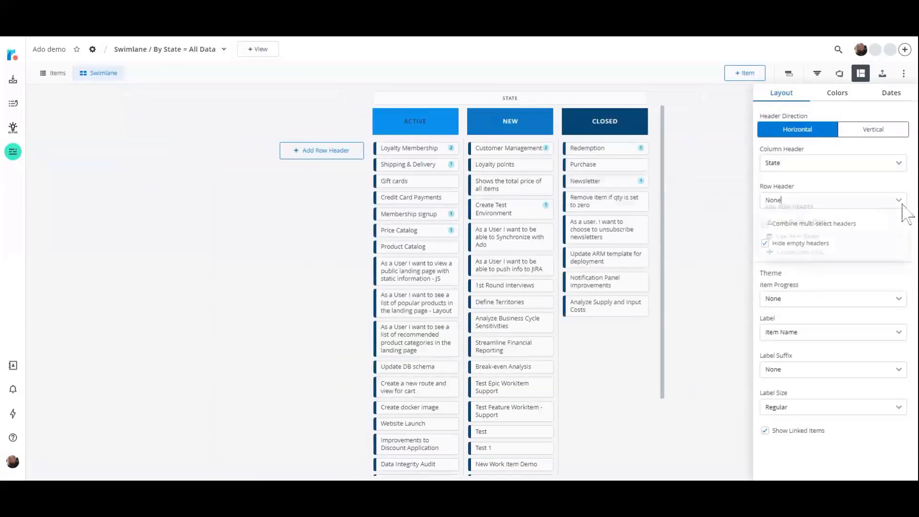
{"action": "left_click", "coordinate": [891, 231]}
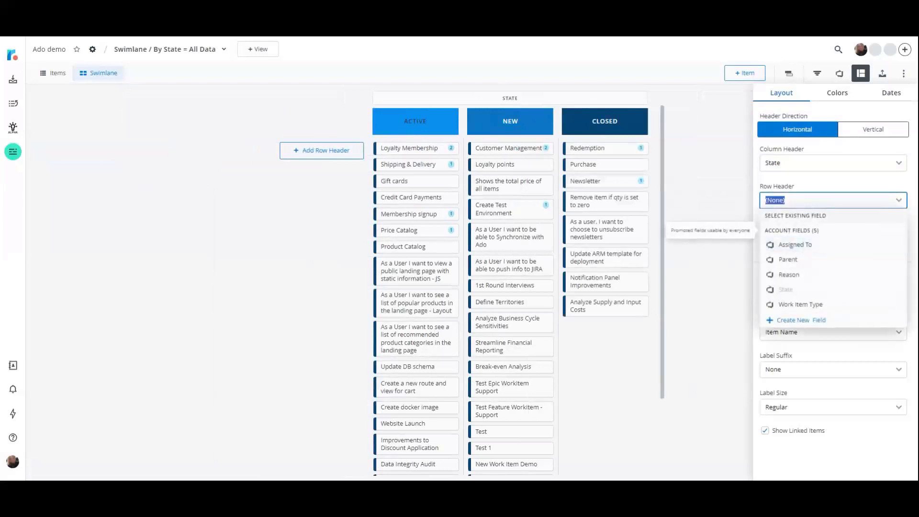
{"action": "left_click", "coordinate": [847, 306]}
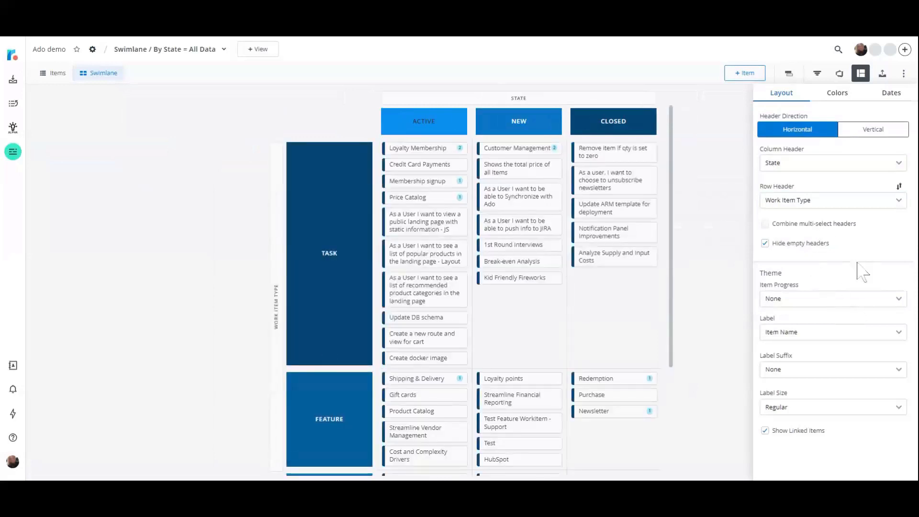
{"action": "scroll", "coordinate": [621, 340], "scroll_direction": "down", "scroll_amount": 3}
{"action": "scroll", "coordinate": [621, 343], "scroll_direction": "up", "scroll_amount": 3}
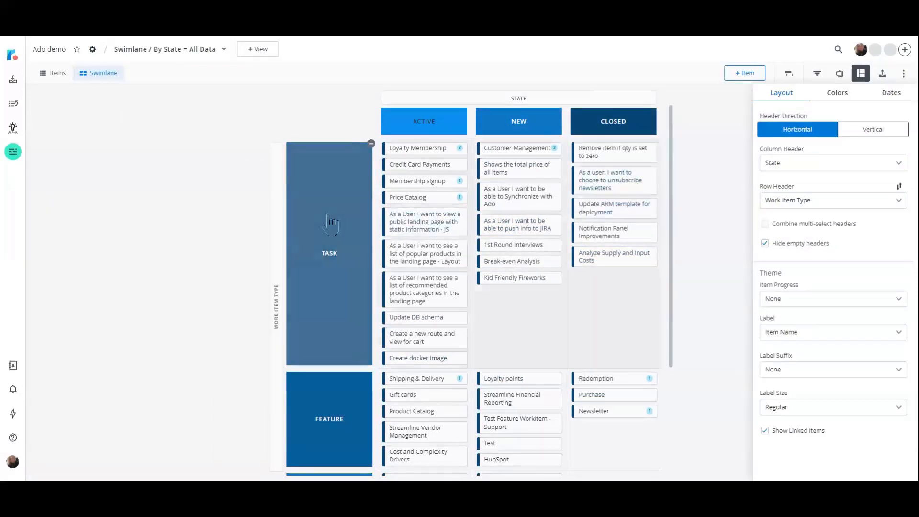
{"action": "scroll", "coordinate": [330, 225], "scroll_direction": "down", "scroll_amount": 3}
{"action": "scroll", "coordinate": [329, 239], "scroll_direction": "up", "scroll_amount": 3}
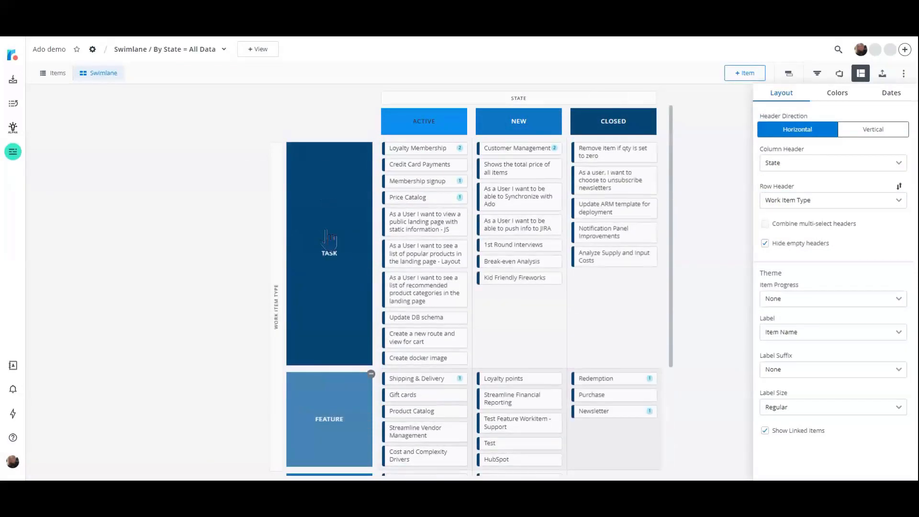
Show item progress with Progress By Item Count and add Assigned To as the label suffix on the swimlane items.
{"action": "left_click", "coordinate": [899, 301]}
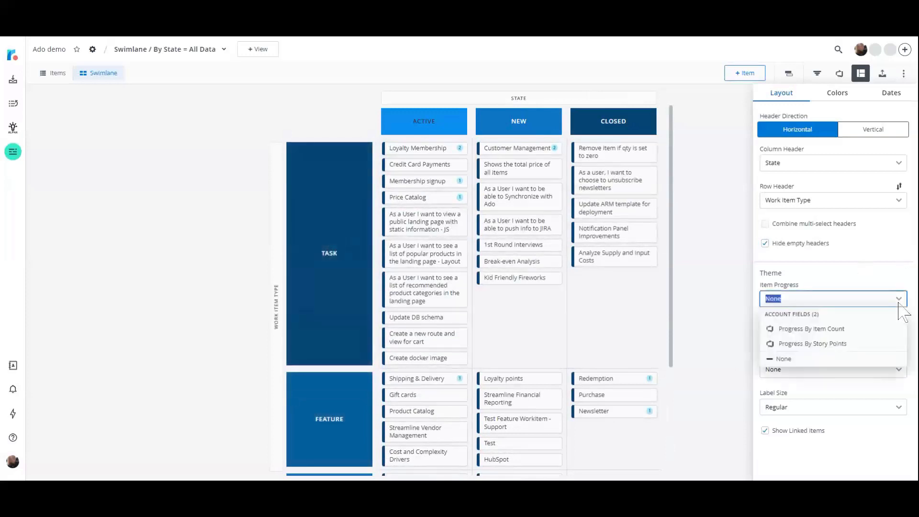
{"action": "left_click", "coordinate": [886, 329]}
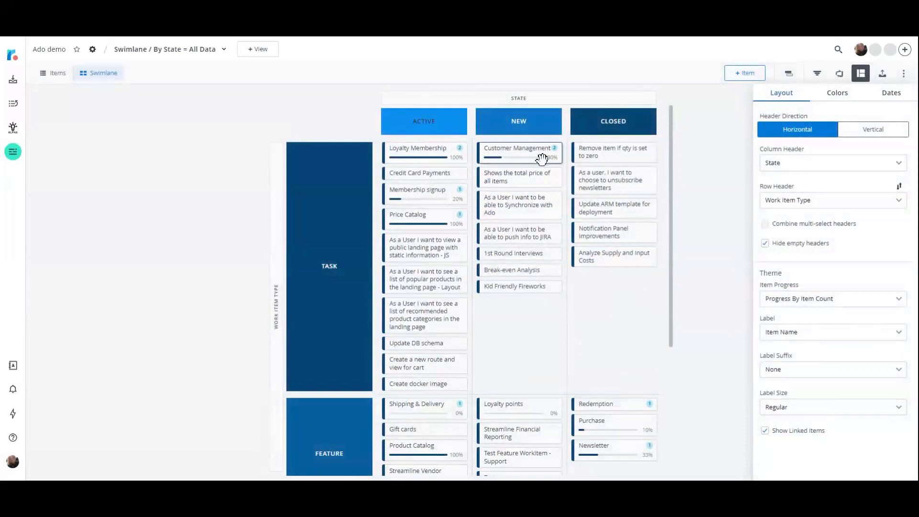
{"action": "left_click", "coordinate": [899, 371]}
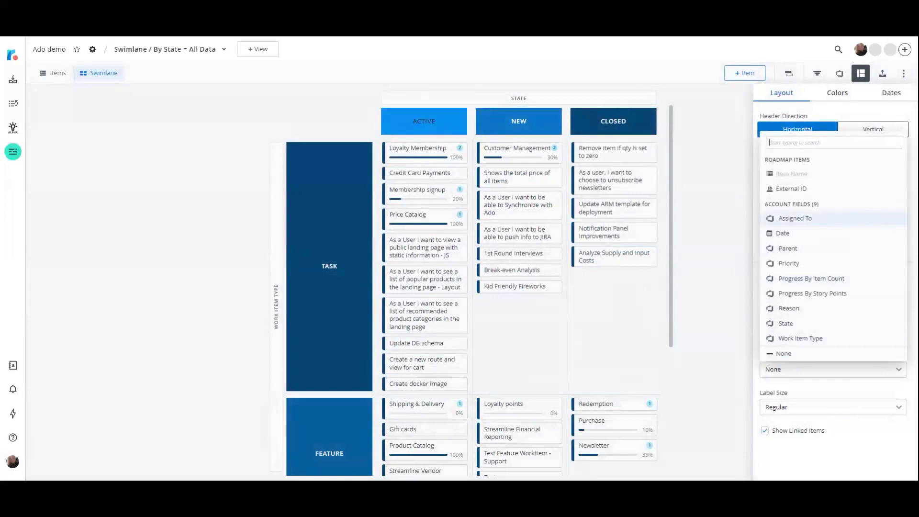
{"action": "left_click", "coordinate": [859, 220]}
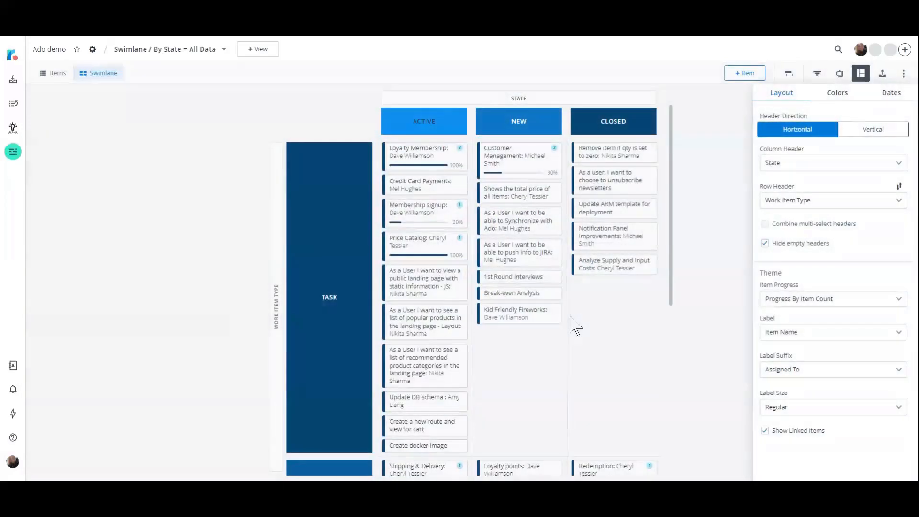
{"action": "mouse_move", "coordinate": [526, 234]}
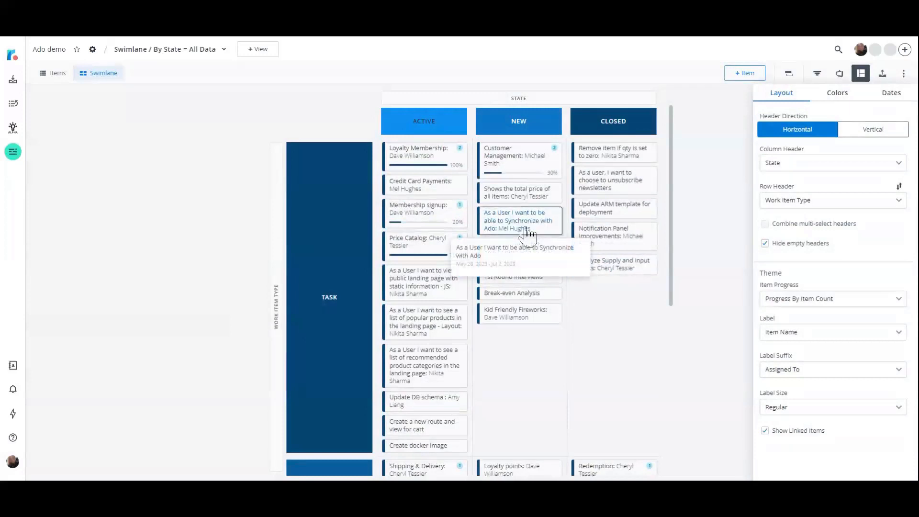
{"action": "left_click", "coordinate": [900, 370]}
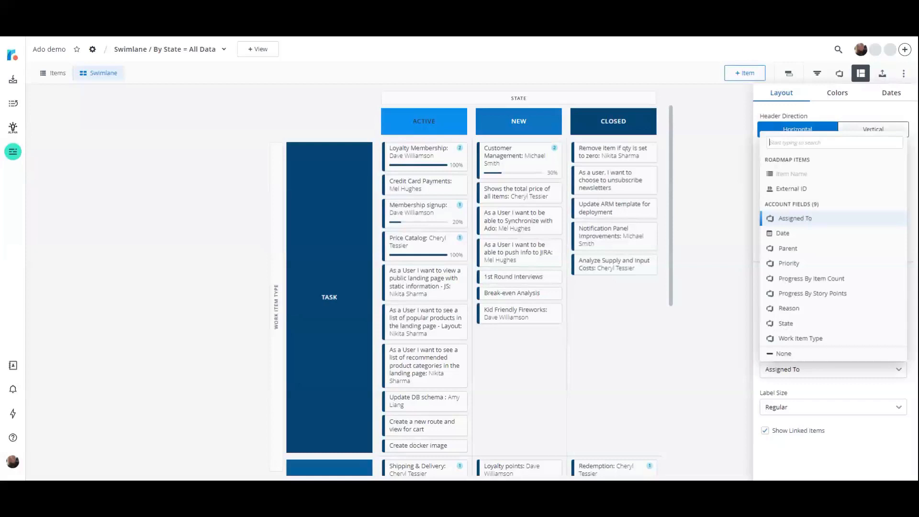
{"action": "left_click", "coordinate": [878, 463]}
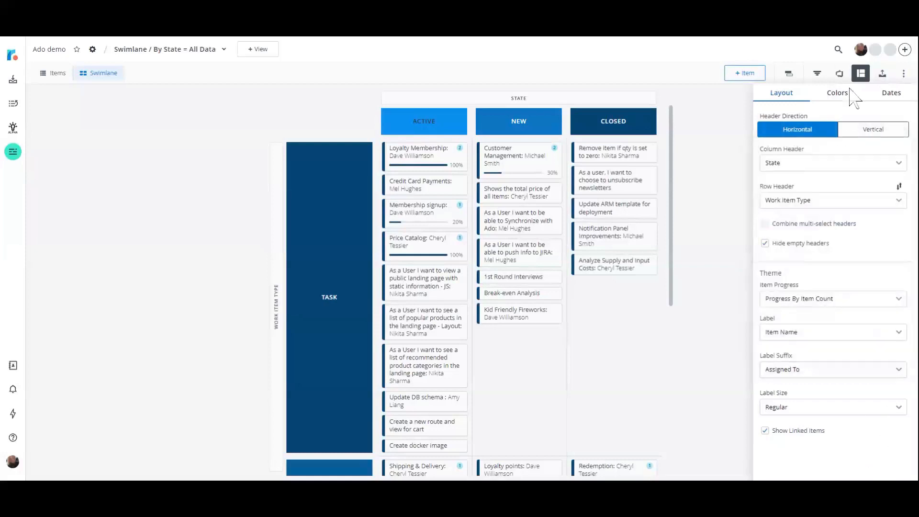
Color the swimlane items by State using the Groovy palette, and close the format settings.
{"action": "left_click", "coordinate": [839, 94]}
{"action": "left_click", "coordinate": [896, 134]}
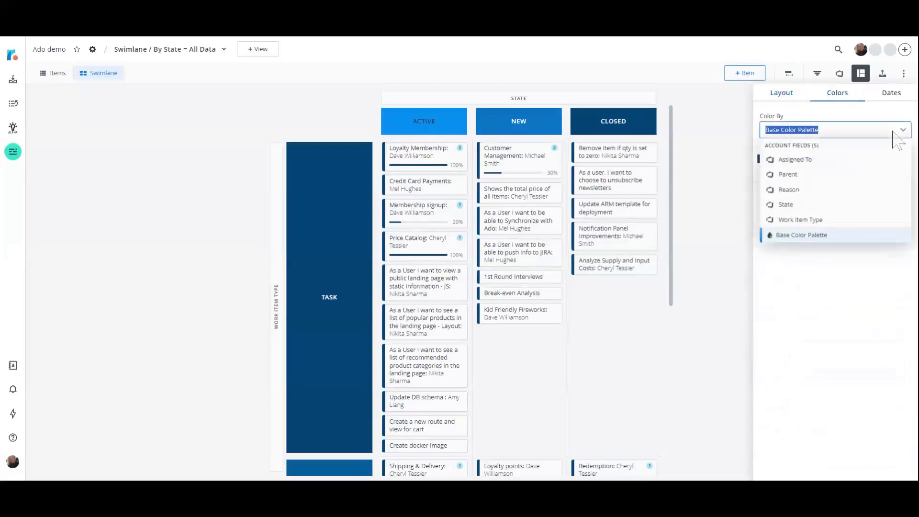
{"action": "left_click", "coordinate": [857, 209]}
{"action": "left_click", "coordinate": [896, 176]}
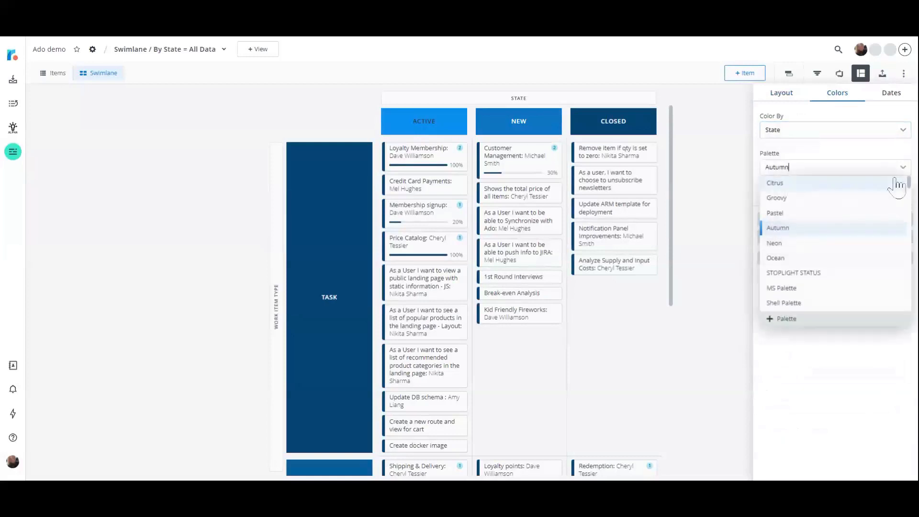
{"action": "left_click", "coordinate": [888, 196]}
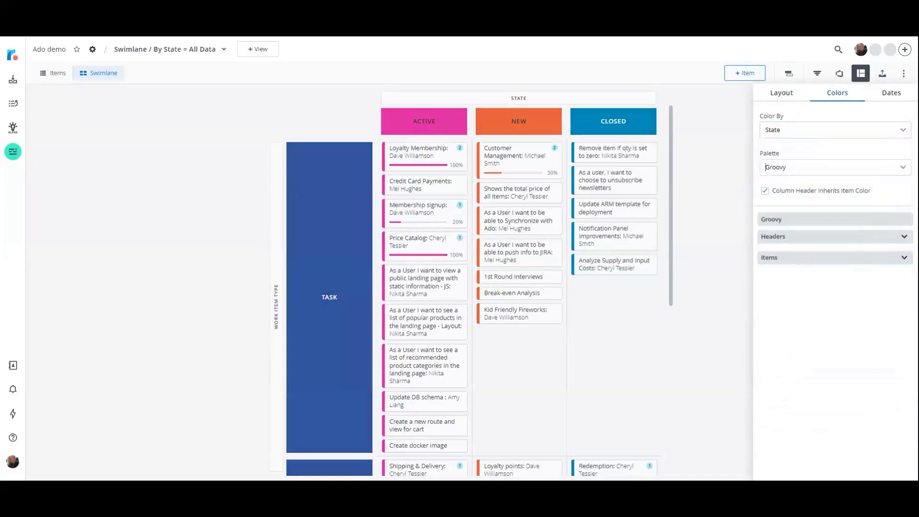
{"action": "left_click", "coordinate": [662, 66]}
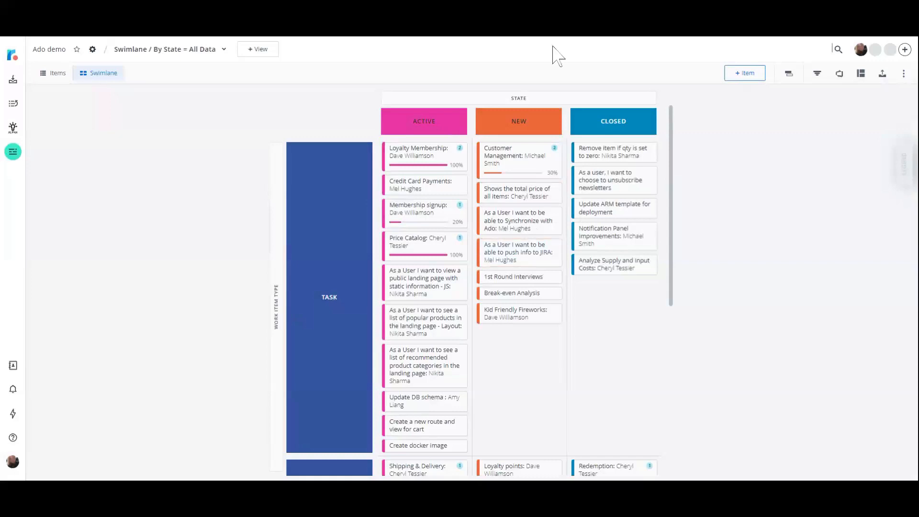
Move the Loyalty Membership task from Active to Closed in the swimlane, and synchronize the item with Azure DevOps.
{"action": "mouse_move", "coordinate": [437, 165]}
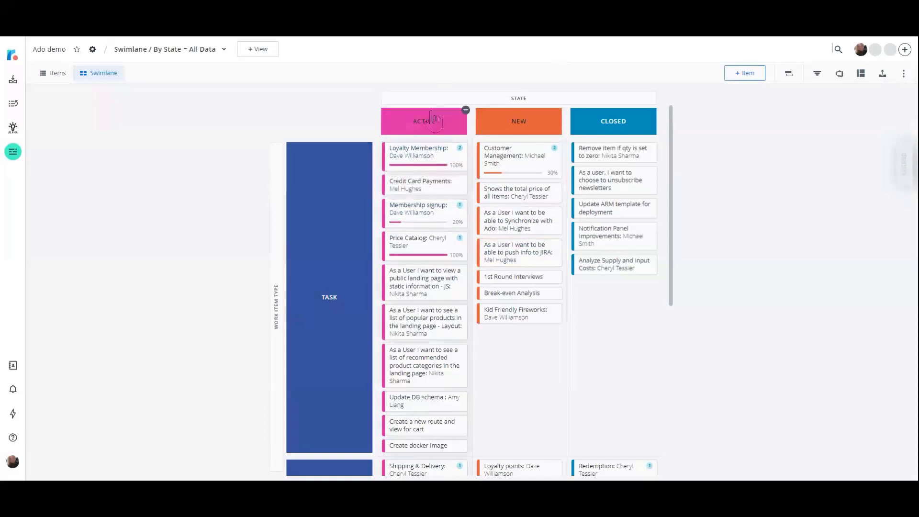
{"action": "left_click_drag", "start_coordinate": [423, 161], "coordinate": [617, 297]}
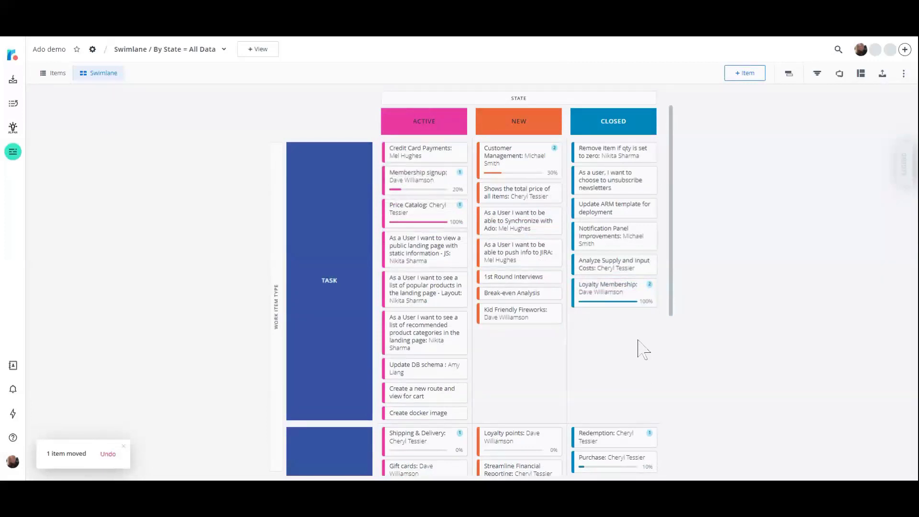
{"action": "left_click", "coordinate": [621, 293]}
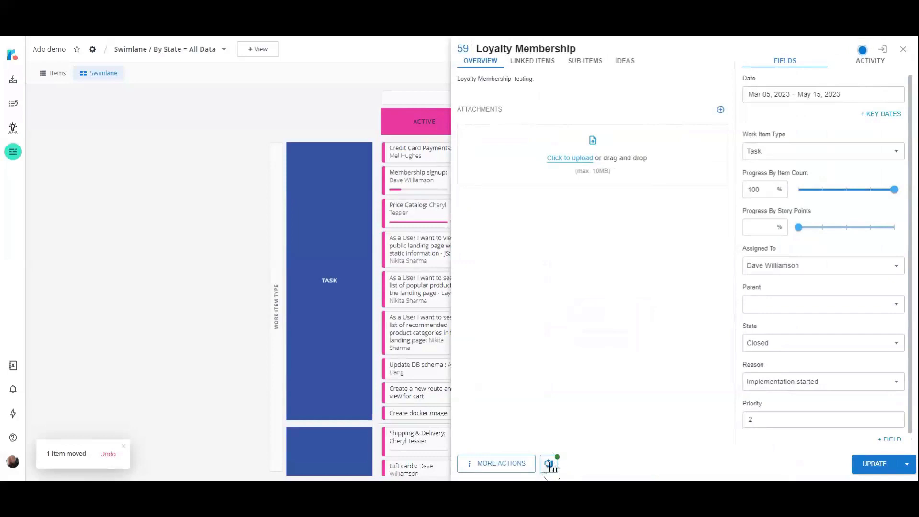
{"action": "left_click", "coordinate": [549, 464]}
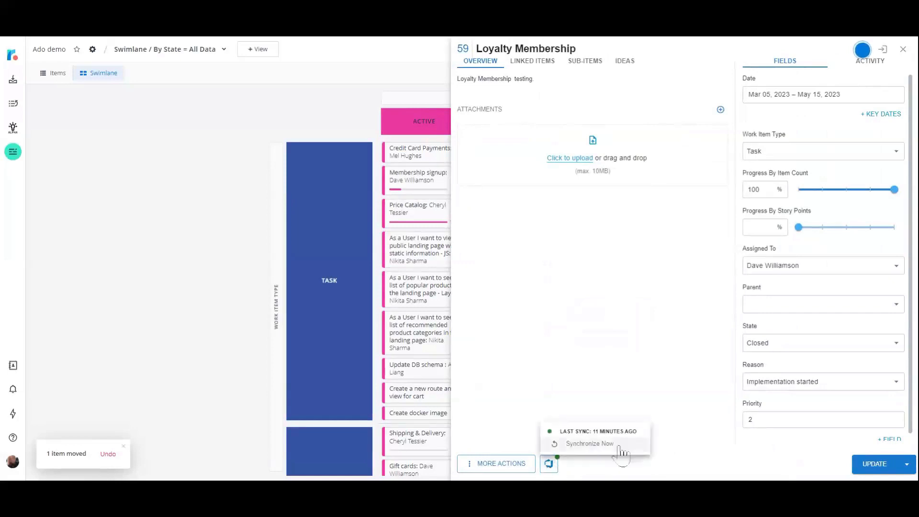
{"action": "left_click", "coordinate": [605, 449]}
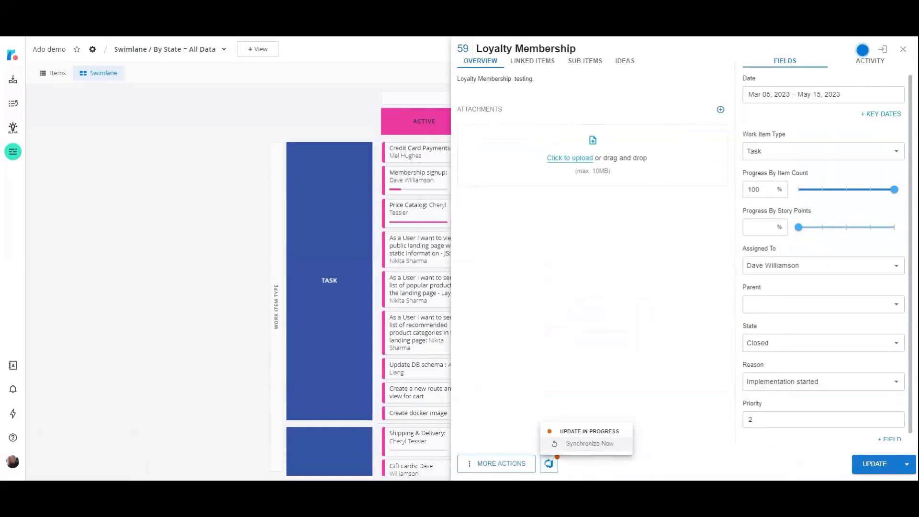
{"action": "left_click", "coordinate": [875, 464]}
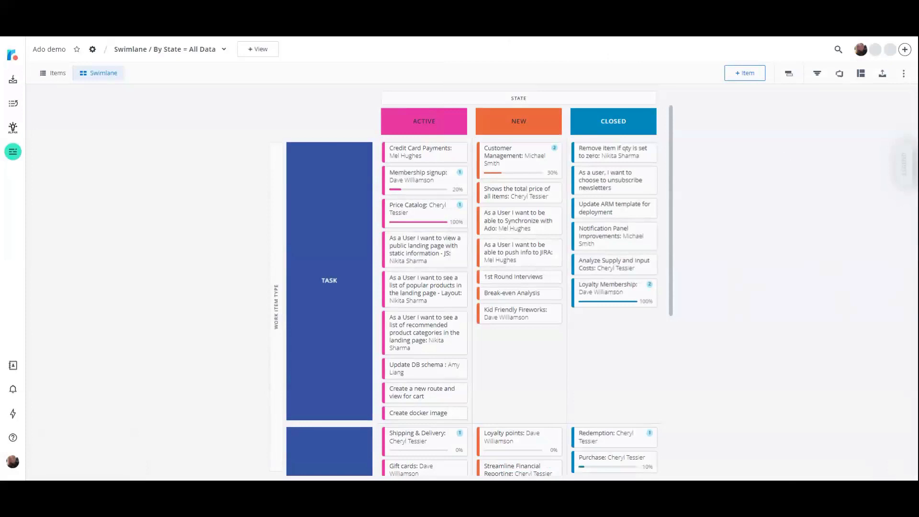
Check the roadmap's integration sync status and review the Price Catalog task's details.
{"action": "left_click", "coordinate": [840, 74]}
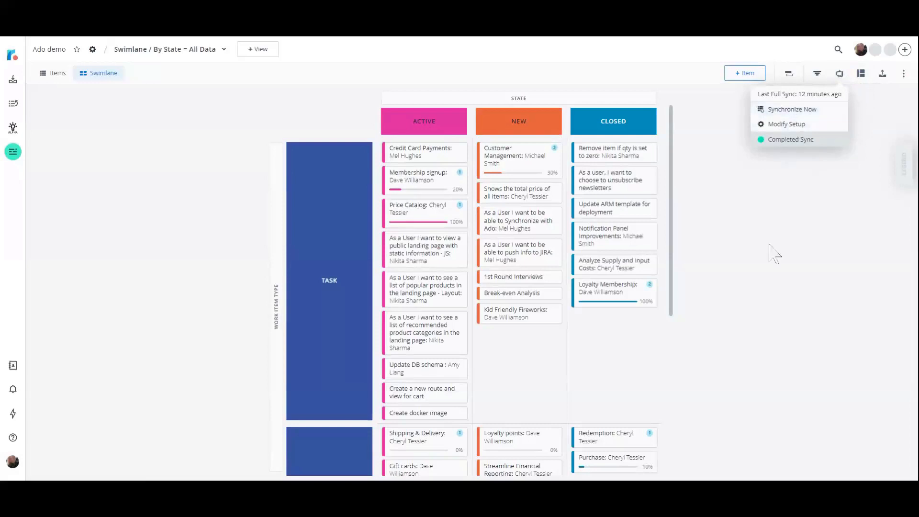
{"action": "left_click", "coordinate": [768, 329]}
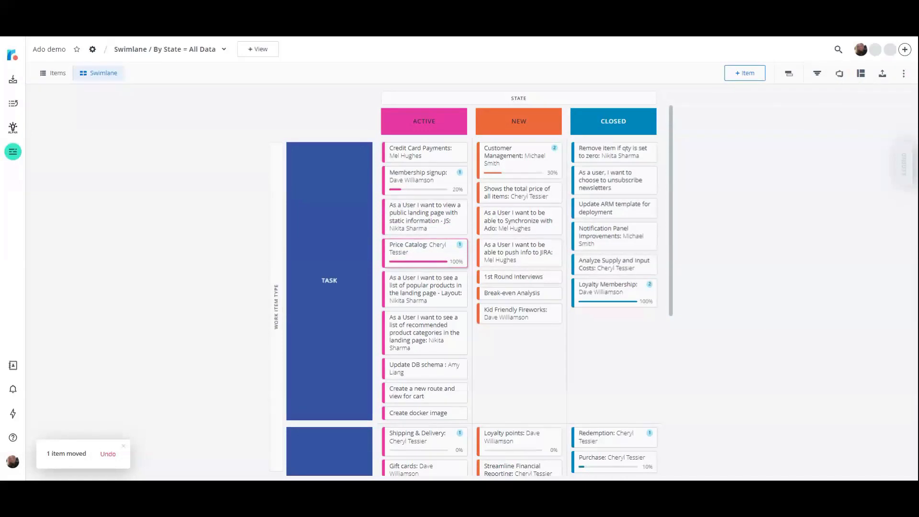
{"action": "left_click", "coordinate": [434, 255]}
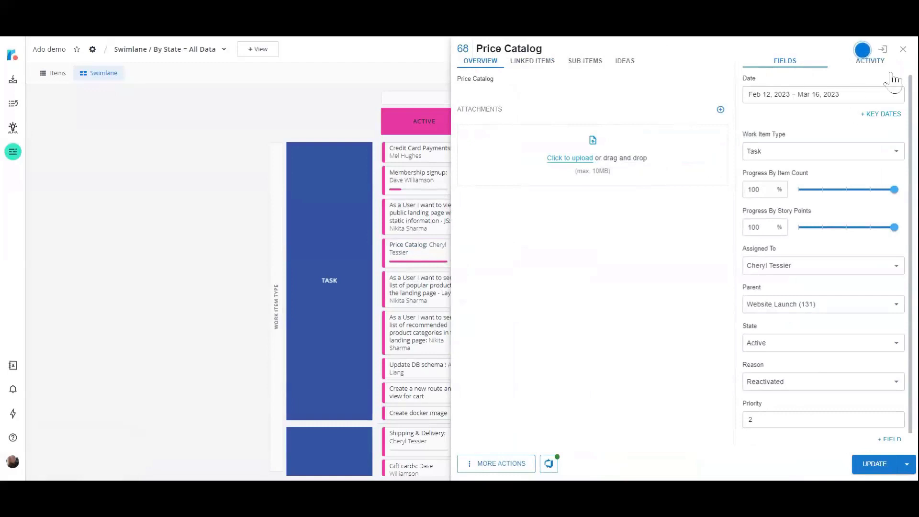
{"action": "left_click", "coordinate": [903, 49]}
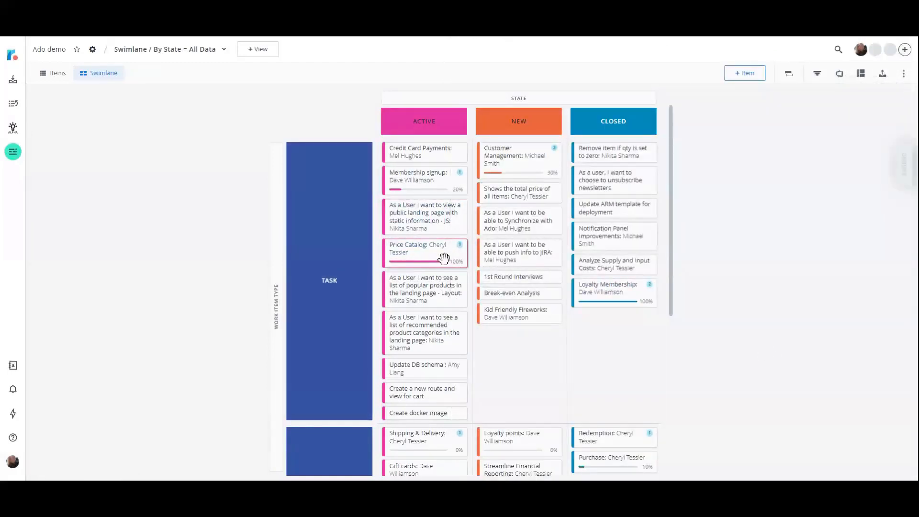
Synchronize the roadmap with Azure DevOps, and review the synced items in the items table before returning to the swimlane.
{"action": "left_click", "coordinate": [840, 73]}
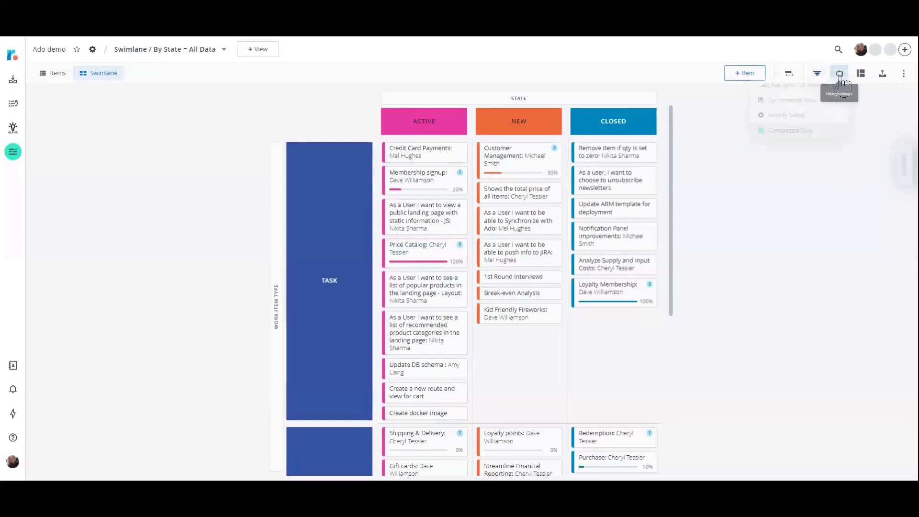
{"action": "left_click", "coordinate": [819, 114]}
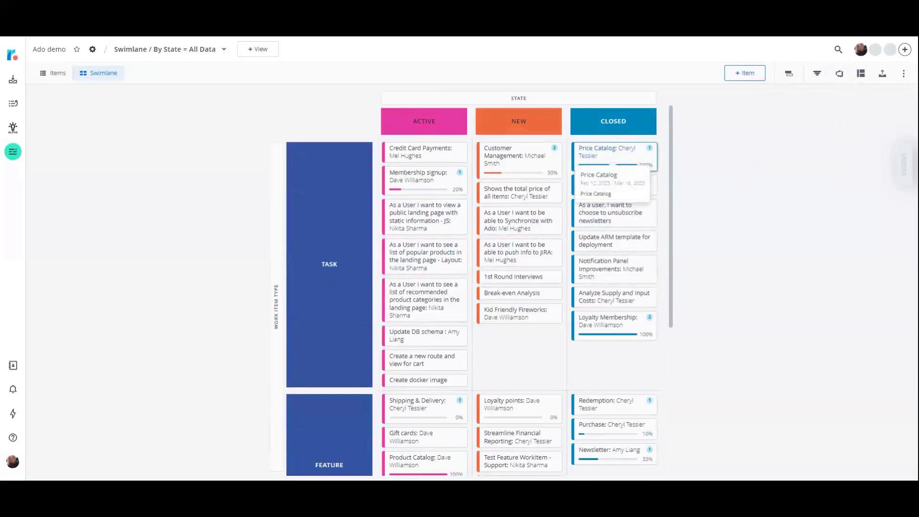
{"action": "left_click", "coordinate": [57, 75]}
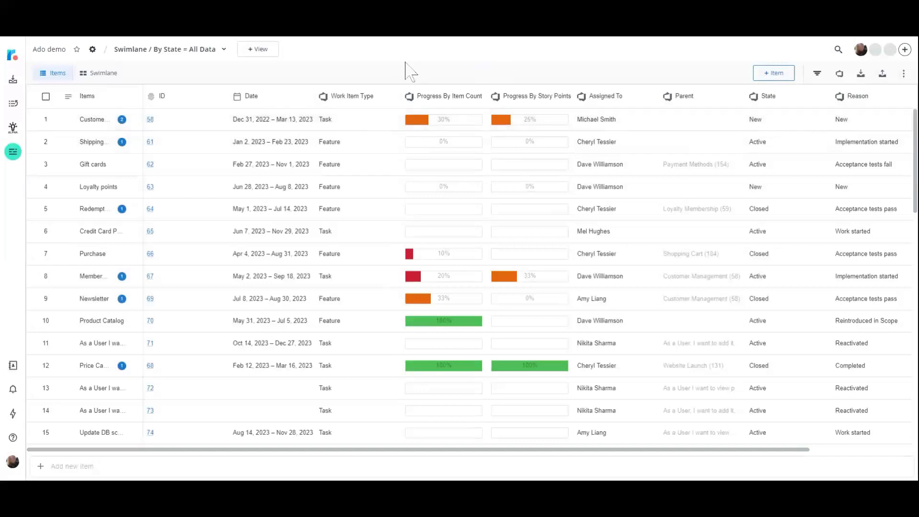
{"action": "left_click", "coordinate": [102, 75]}
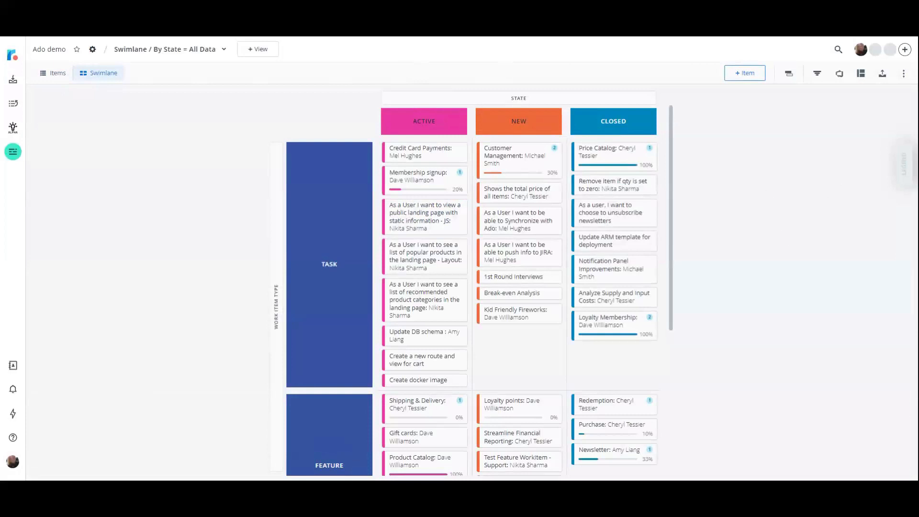
Add a swimlane filter where Work Item Type includes Epic.
{"action": "left_click", "coordinate": [819, 75]}
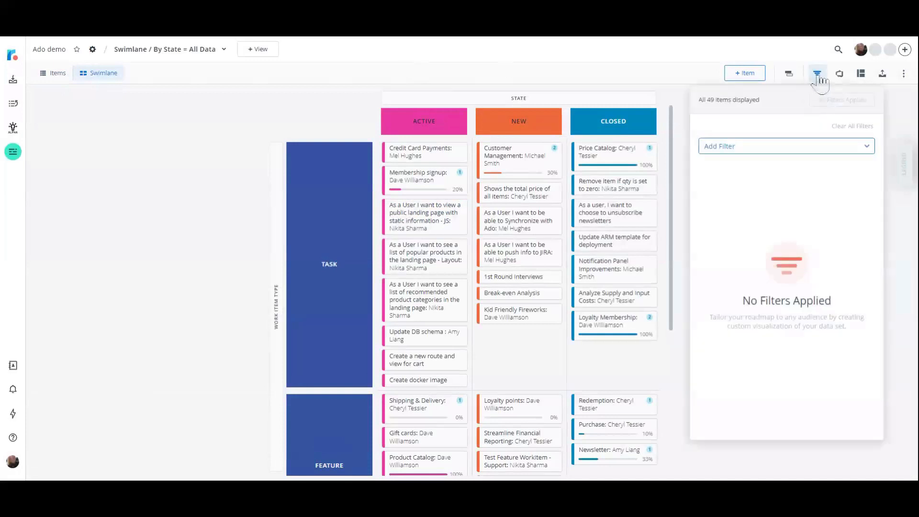
{"action": "left_click", "coordinate": [854, 148]}
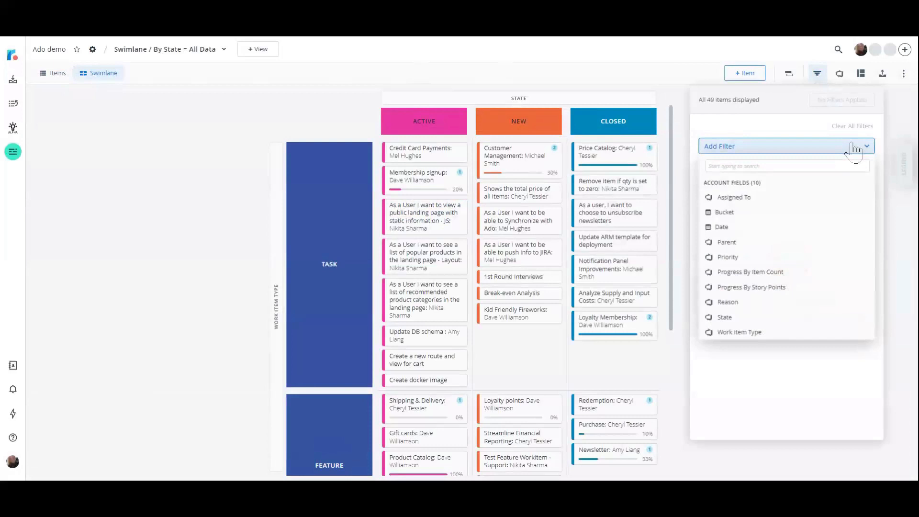
{"action": "left_click", "coordinate": [774, 334]}
{"action": "left_click", "coordinate": [731, 189]}
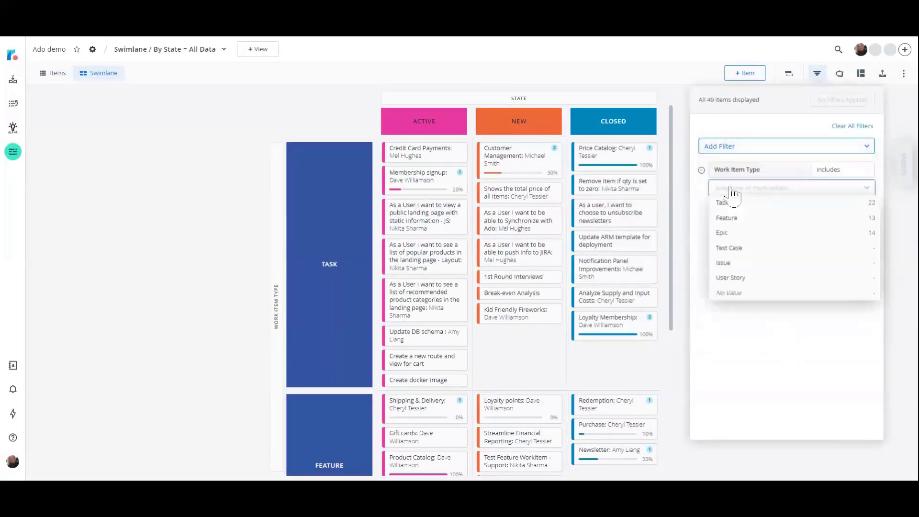
{"action": "left_click", "coordinate": [732, 234]}
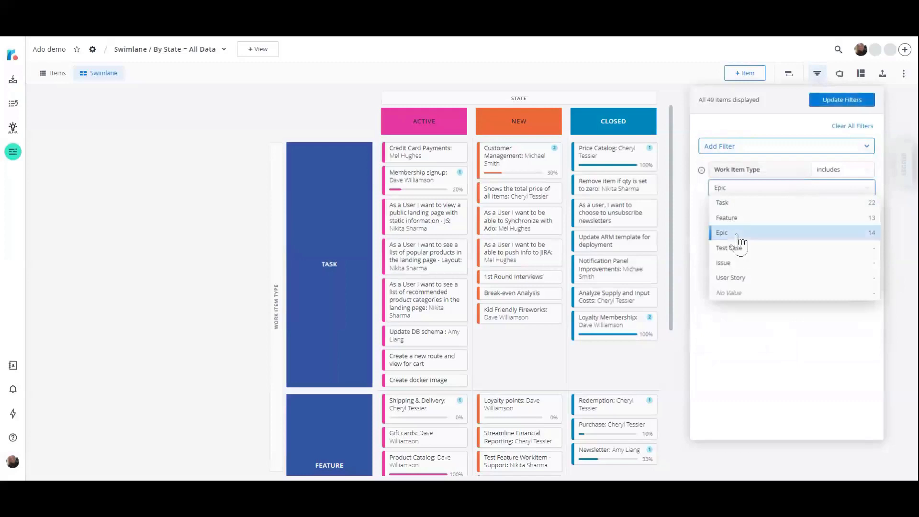
{"action": "left_click", "coordinate": [775, 357]}
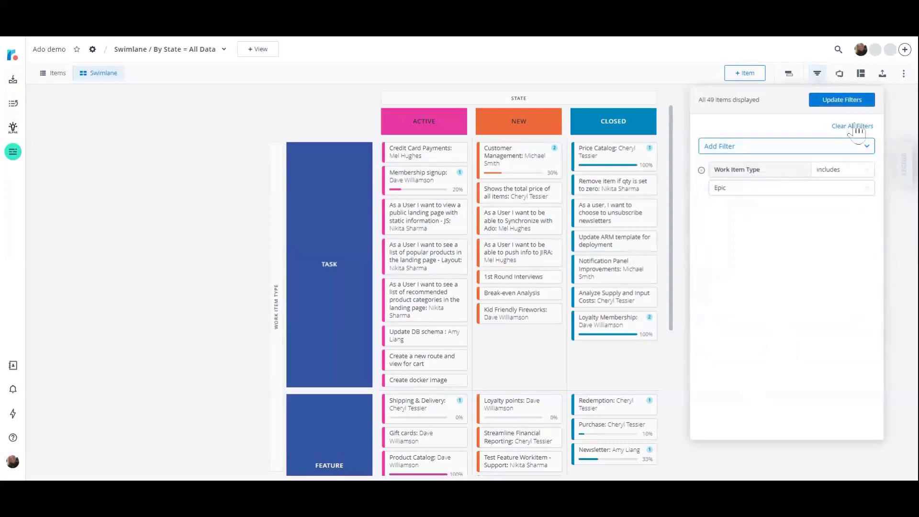
Add a State filter that includes Active and New, and apply the filters to the swimlane.
{"action": "left_click", "coordinate": [824, 148]}
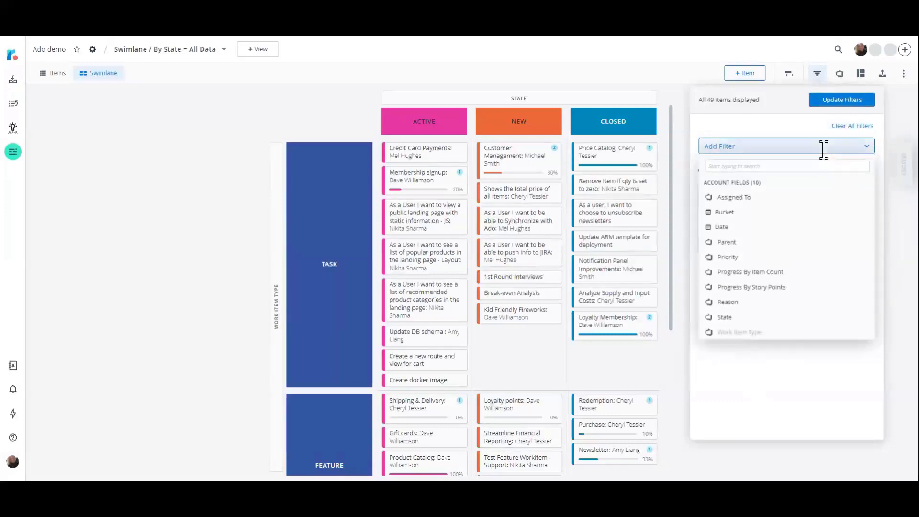
{"action": "left_click", "coordinate": [788, 321]}
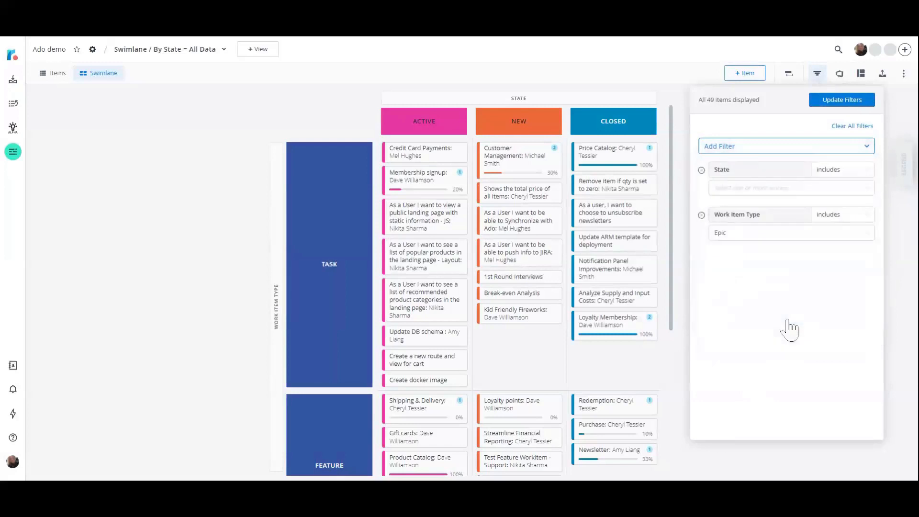
{"action": "left_click", "coordinate": [728, 195]}
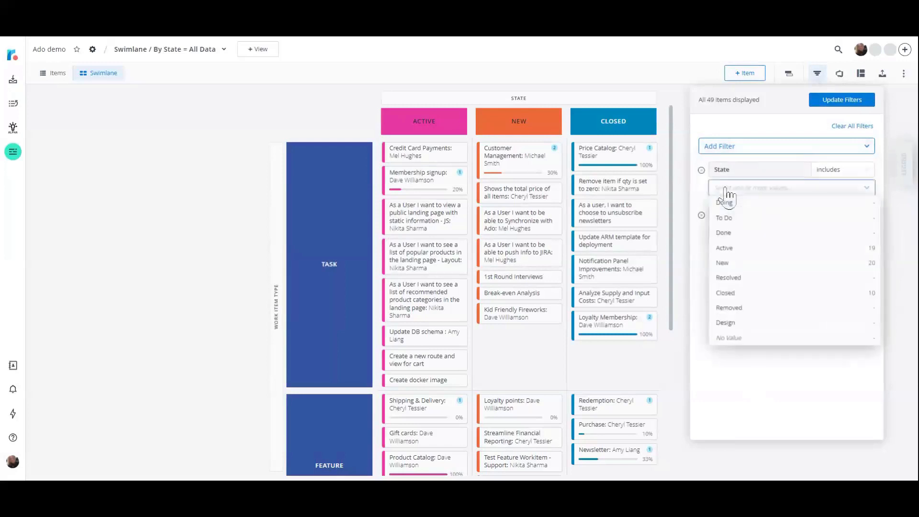
{"action": "left_click", "coordinate": [731, 250]}
{"action": "left_click", "coordinate": [756, 267]}
{"action": "left_click", "coordinate": [784, 403]}
{"action": "left_click", "coordinate": [848, 100]}
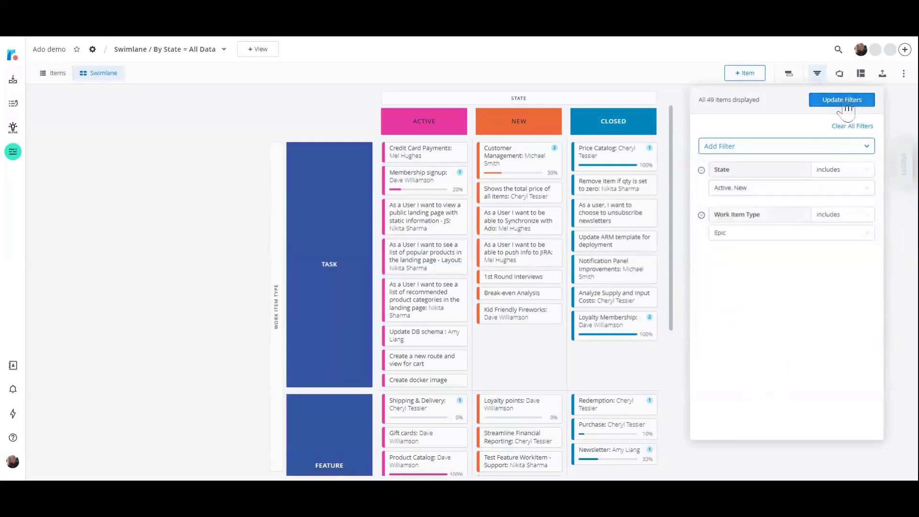
{"action": "left_click", "coordinate": [654, 51]}
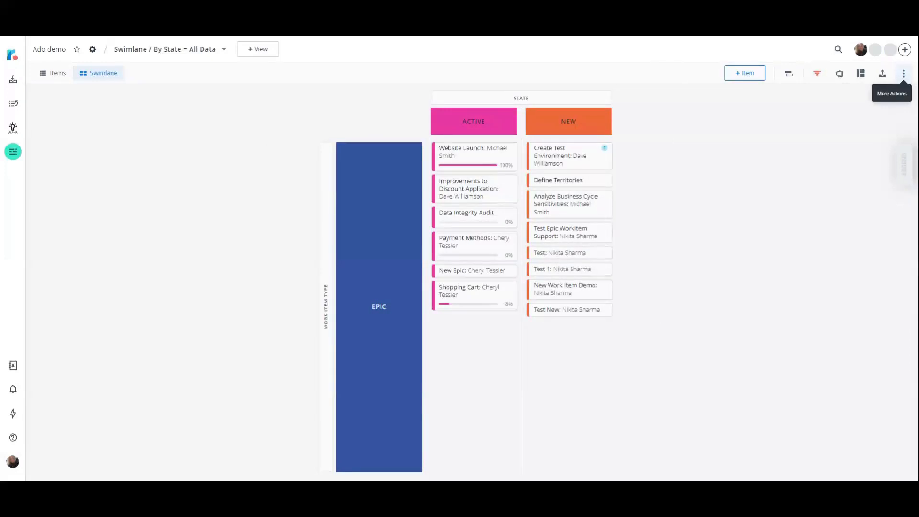
Duplicate the filtered swimlane view as "Swimlane / by State = Epic view by active and new" and check the roadmap's list of views.
{"action": "left_click", "coordinate": [905, 76]}
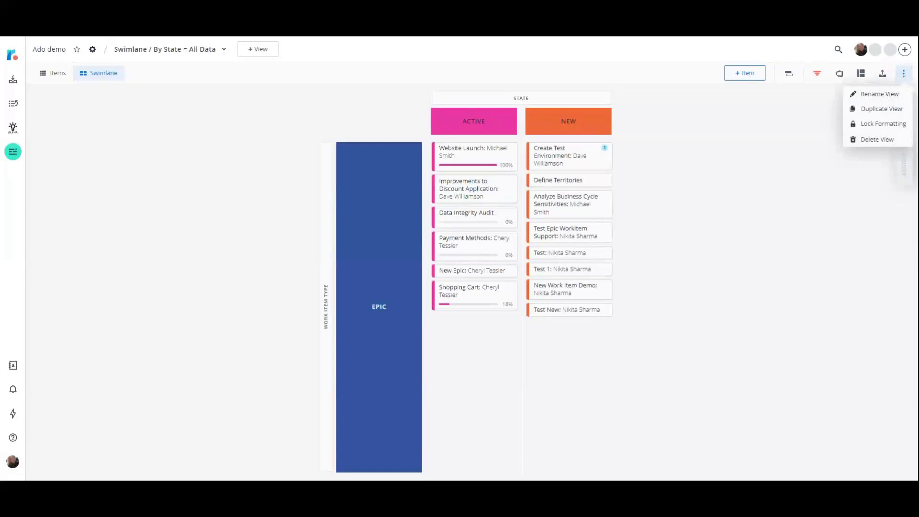
{"action": "left_click", "coordinate": [879, 109]}
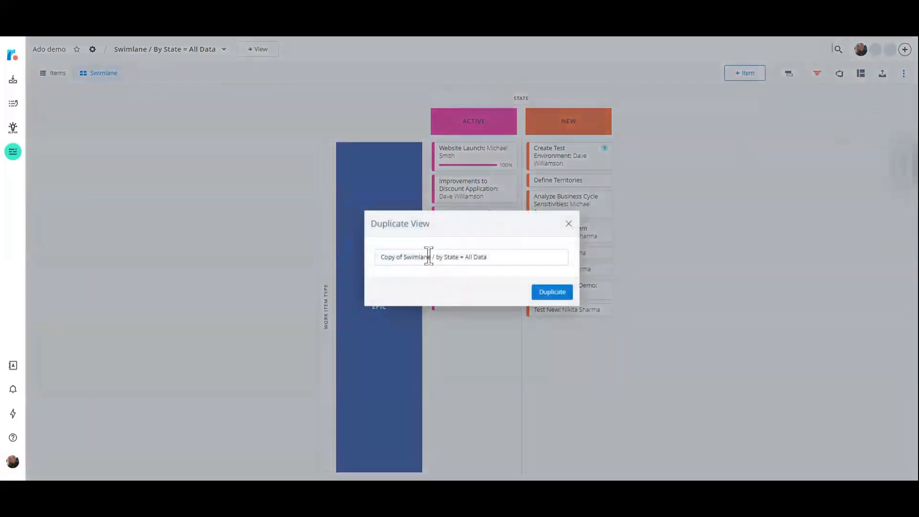
{"action": "left_click_drag", "start_coordinate": [404, 257], "coordinate": [378, 261]}
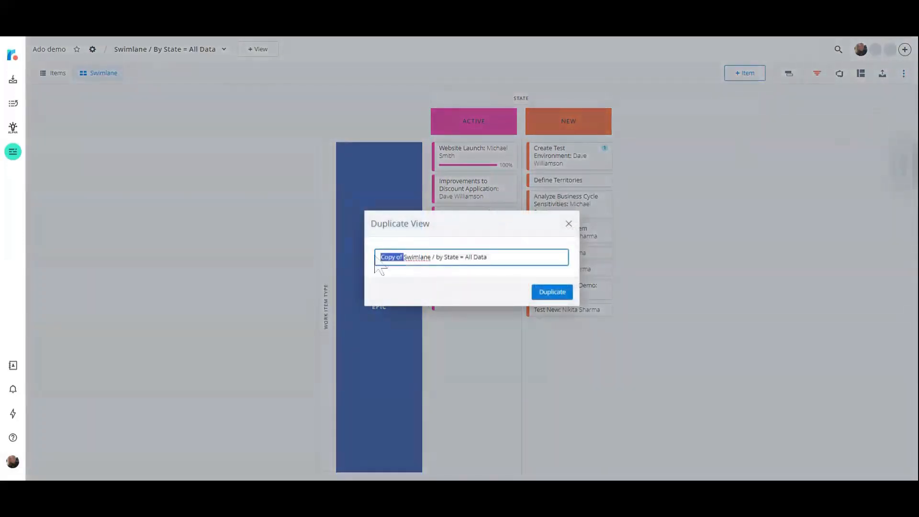
{"action": "key", "text": "BackSpace"}
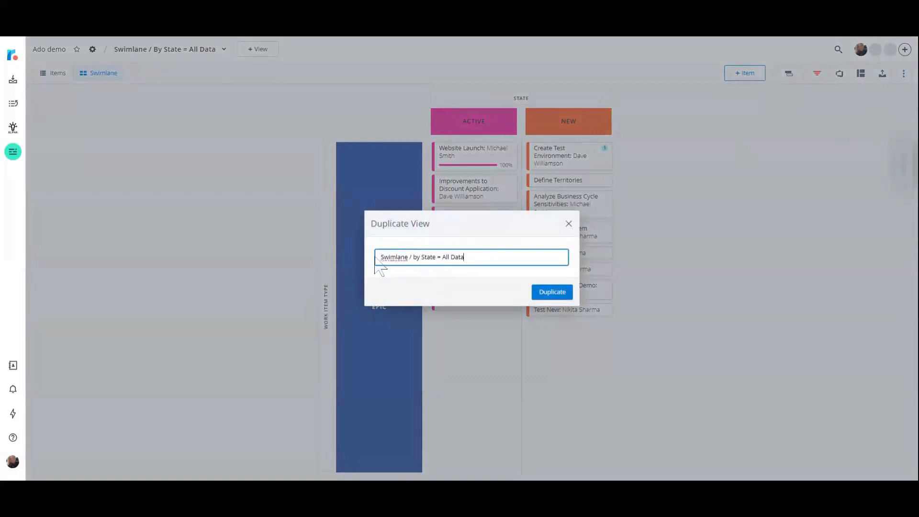
{"action": "key", "text": "BackSpace"}
{"action": "key", "text": "BackSpace"}
{"action": "key", "text": "BackSpace"}
{"action": "key", "text": "BackSpace"}
{"action": "type", "text": "Epic view by active and new"}
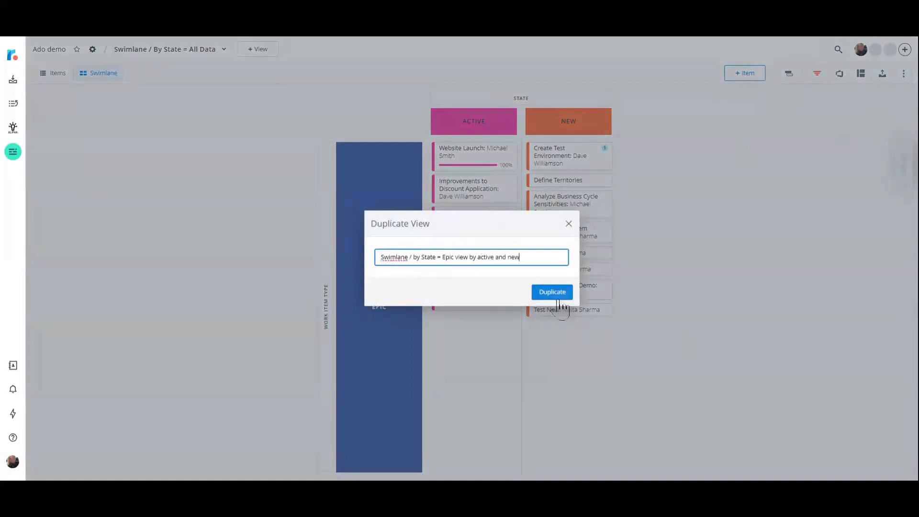
{"action": "left_click", "coordinate": [556, 295]}
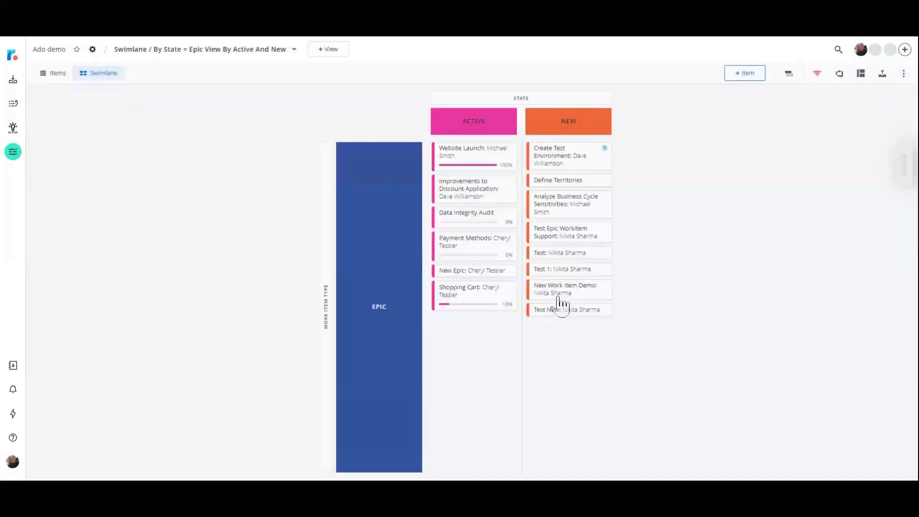
{"action": "left_click", "coordinate": [294, 50]}
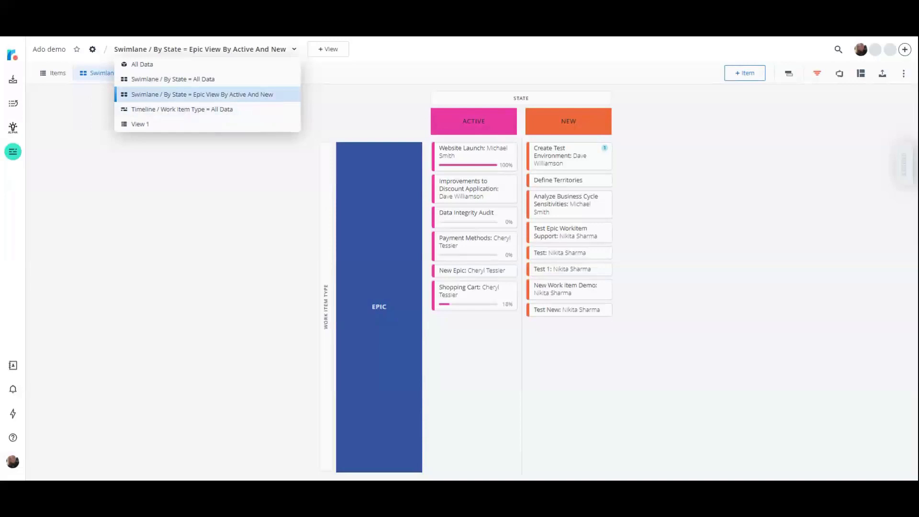
{"action": "left_click", "coordinate": [549, 76]}
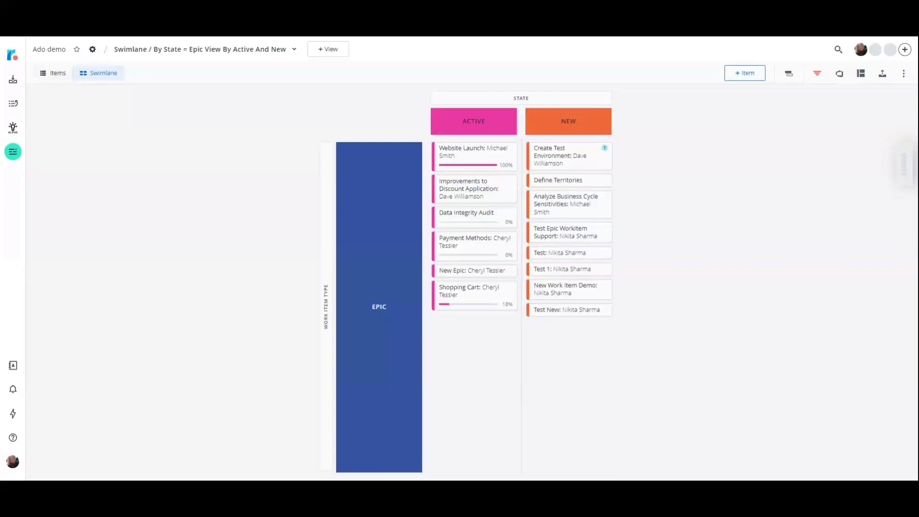
Create a new portfolio titled "ADO Portfolio" with the Swimlane visualization type.
{"action": "left_click", "coordinate": [13, 159]}
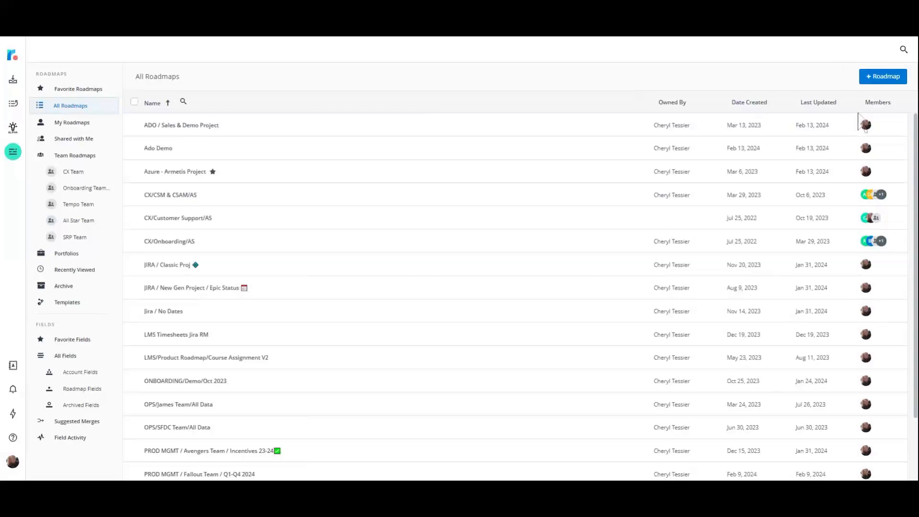
{"action": "left_click", "coordinate": [872, 82]}
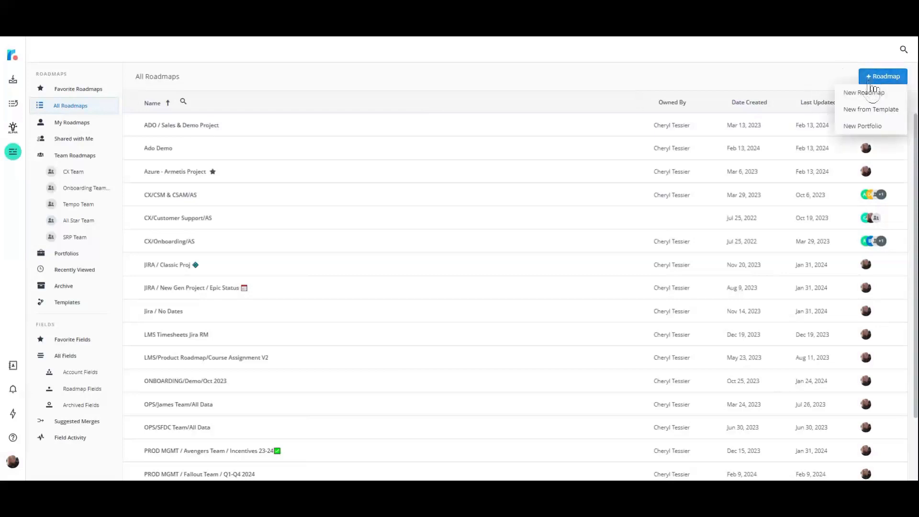
{"action": "left_click", "coordinate": [870, 132]}
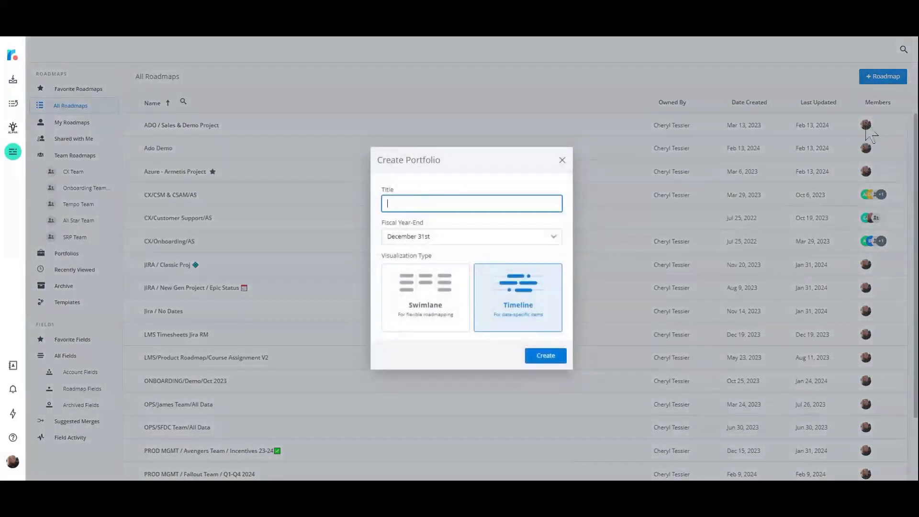
{"action": "type", "text": "ADO Portfolio"}
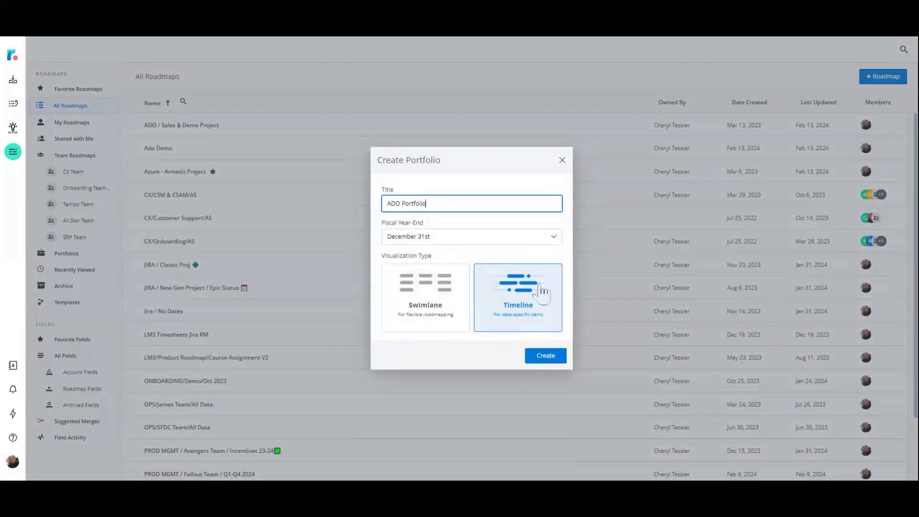
{"action": "left_click", "coordinate": [429, 314]}
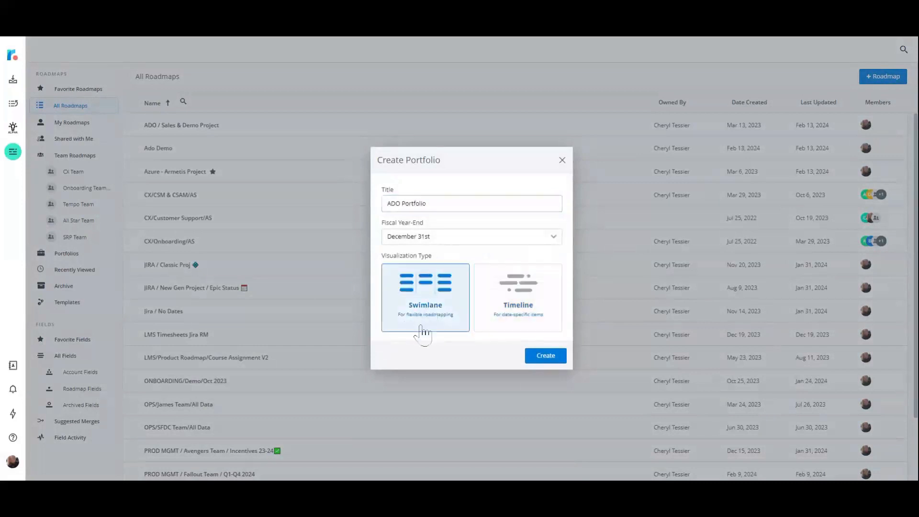
{"action": "left_click", "coordinate": [553, 358]}
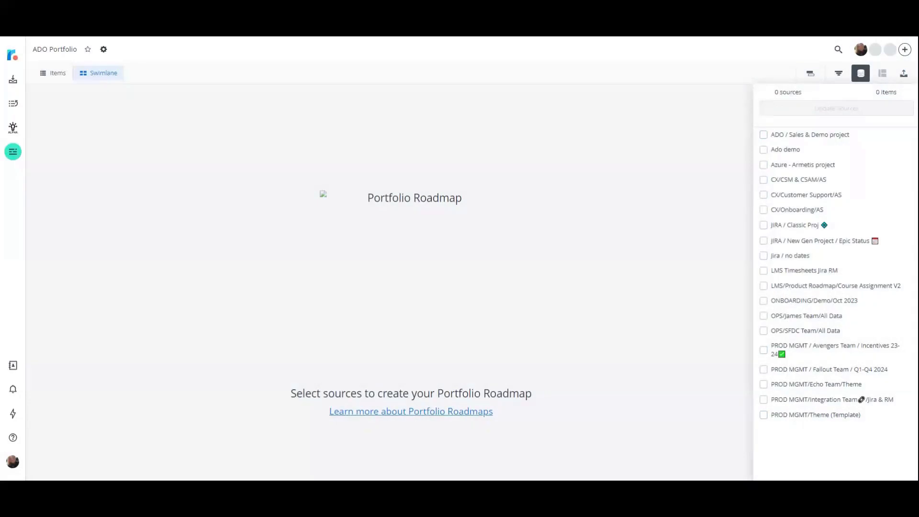
Add the "Azure - Armetis project" and "ADO / Sales & Demo project" roadmaps as the portfolio's sources.
{"action": "left_click", "coordinate": [764, 164]}
{"action": "left_click", "coordinate": [763, 135]}
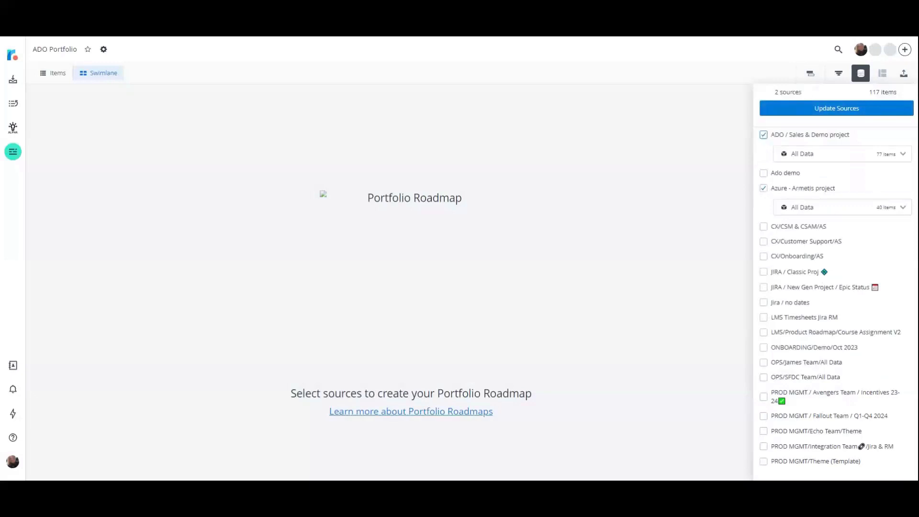
{"action": "left_click", "coordinate": [844, 109]}
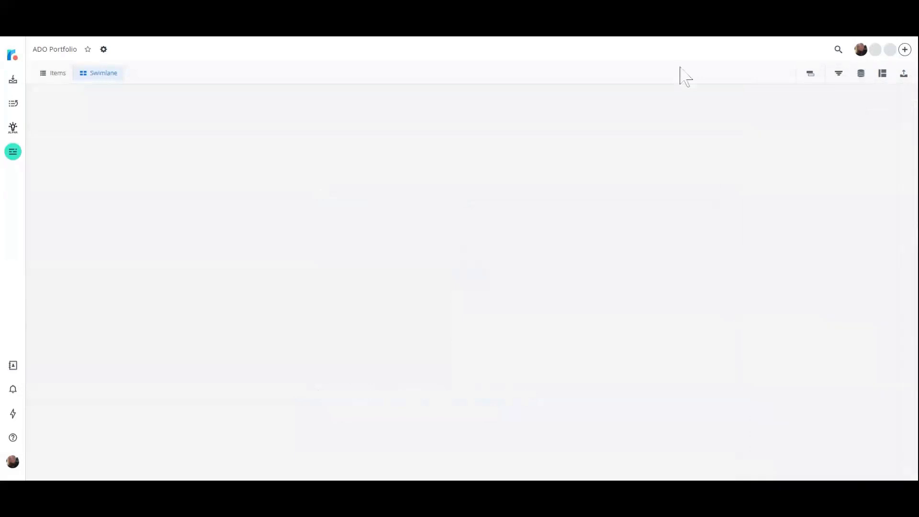
Set the portfolio swimlane's column header to State and its row header to Work Item Type.
{"action": "left_click", "coordinate": [882, 73]}
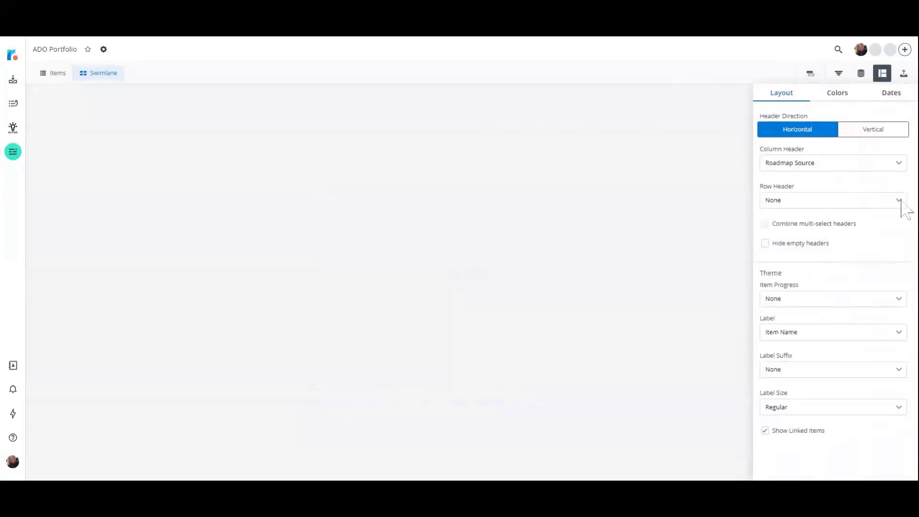
{"action": "left_click", "coordinate": [898, 167]}
{"action": "left_click", "coordinate": [897, 194]}
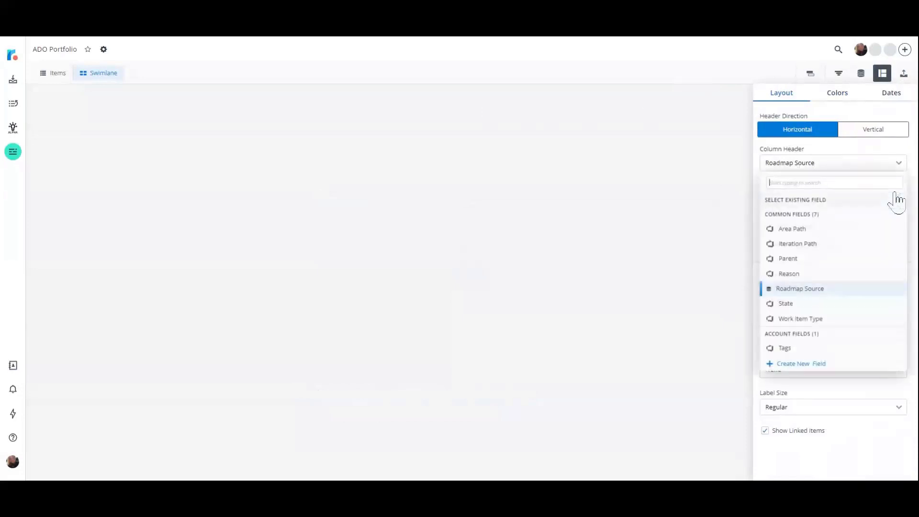
{"action": "left_click", "coordinate": [852, 306]}
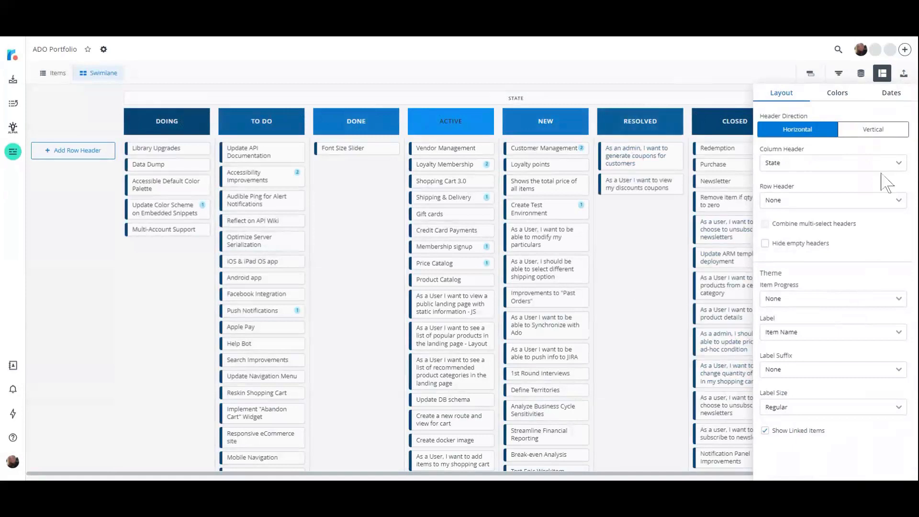
{"action": "left_click", "coordinate": [899, 201]}
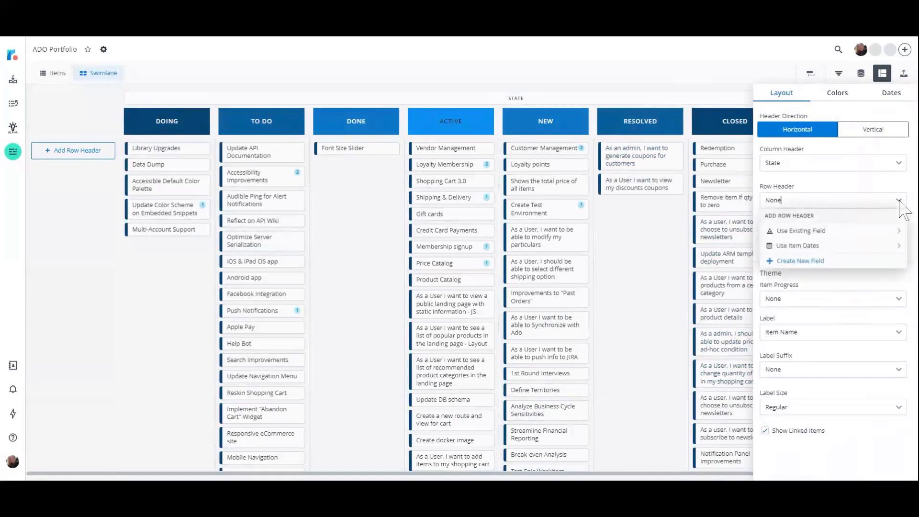
{"action": "left_click", "coordinate": [896, 233]}
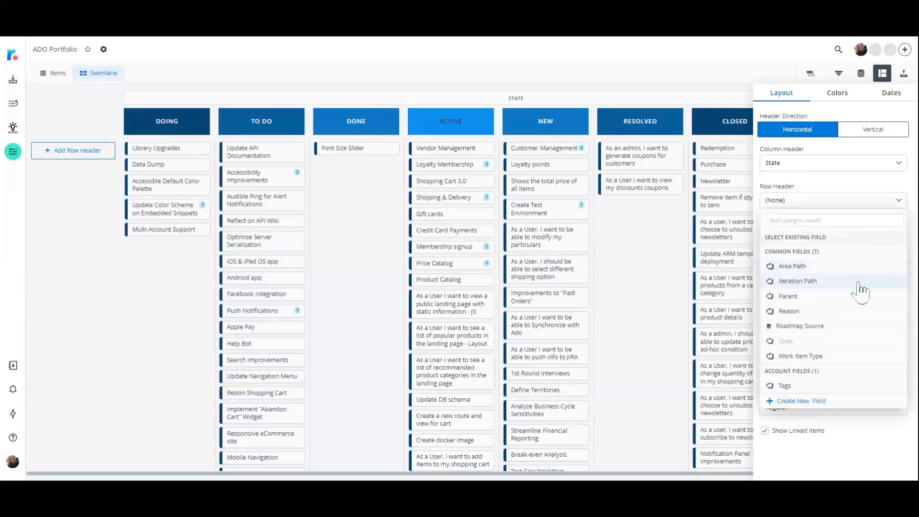
{"action": "left_click", "coordinate": [865, 357]}
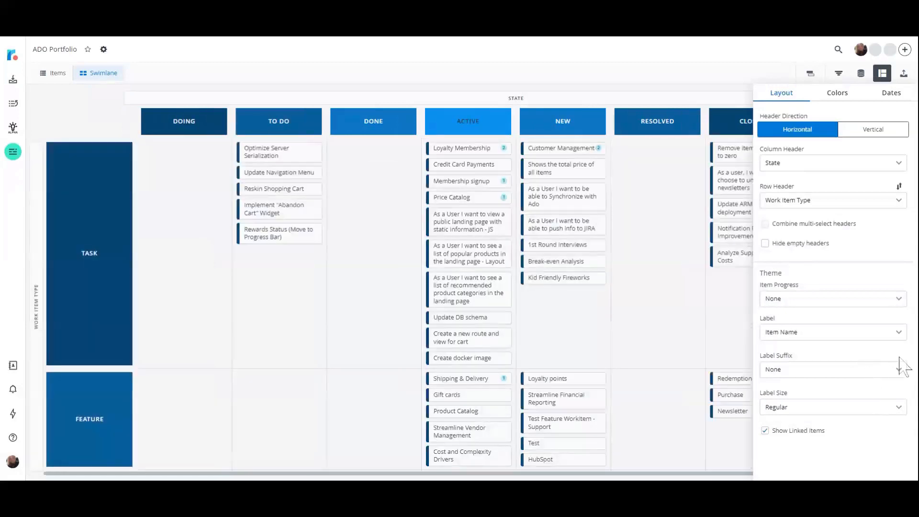
Show item progress as Progress By Item Count and set the label suffix to External ID on the swimlane items.
{"action": "left_click", "coordinate": [902, 299]}
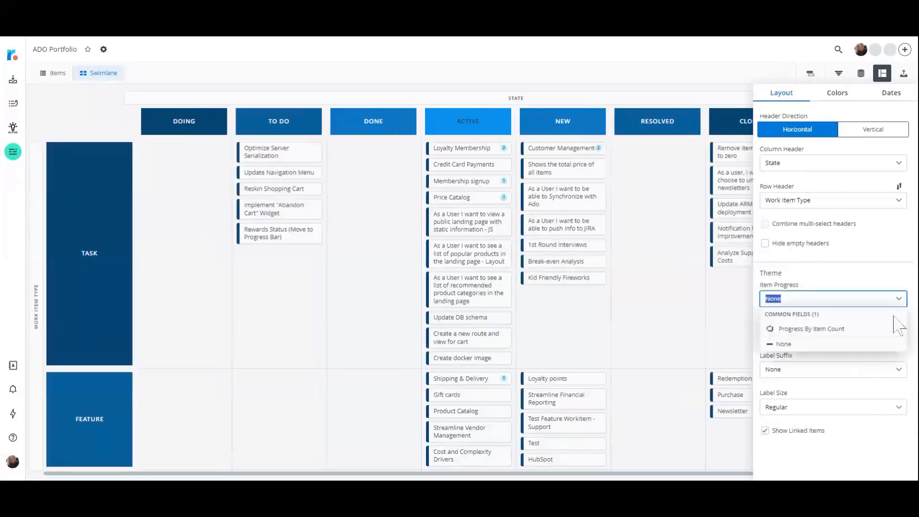
{"action": "left_click", "coordinate": [890, 324]}
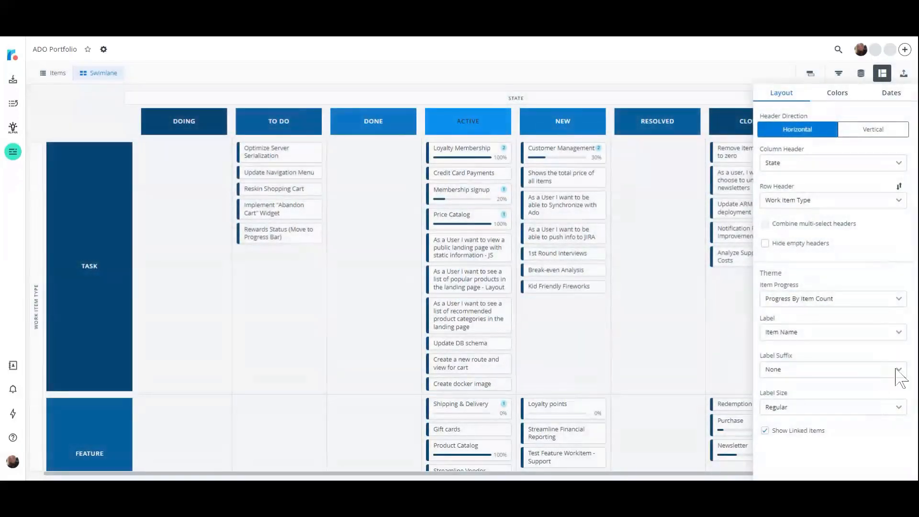
{"action": "left_click", "coordinate": [898, 369]}
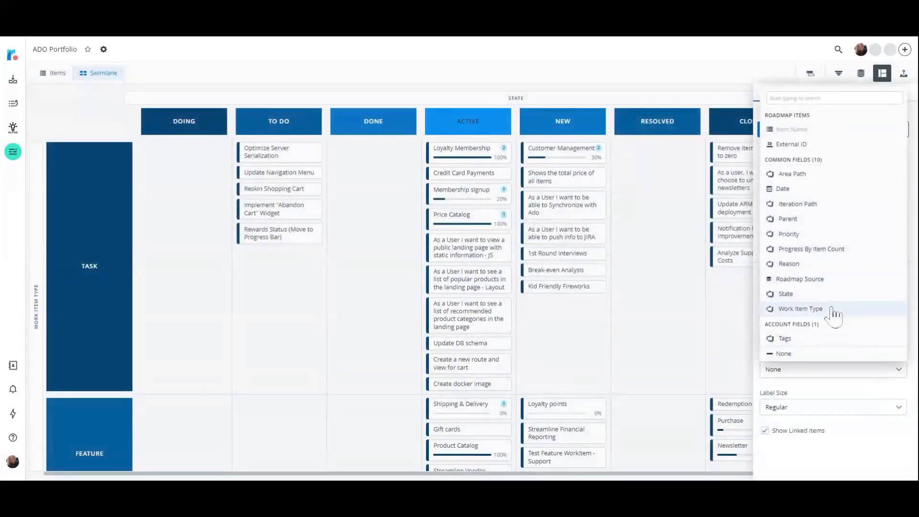
{"action": "left_click", "coordinate": [807, 145]}
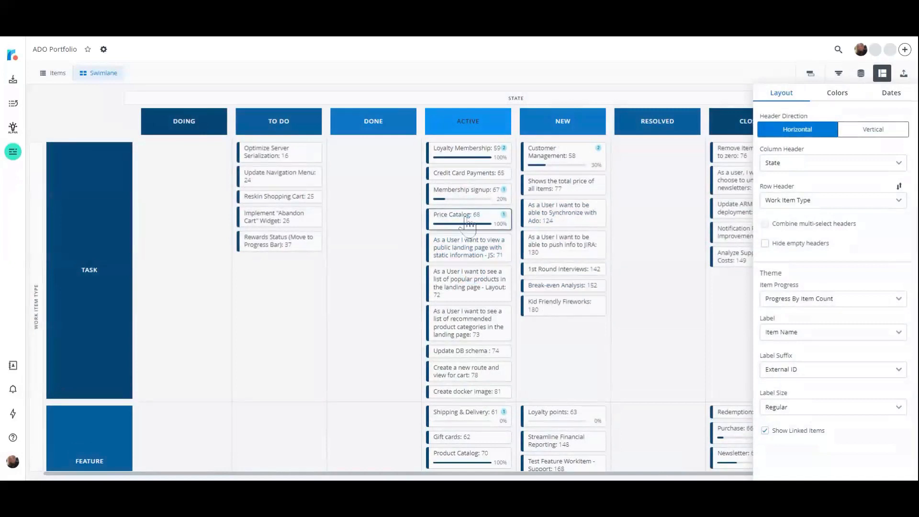
{"action": "mouse_move", "coordinate": [469, 225]}
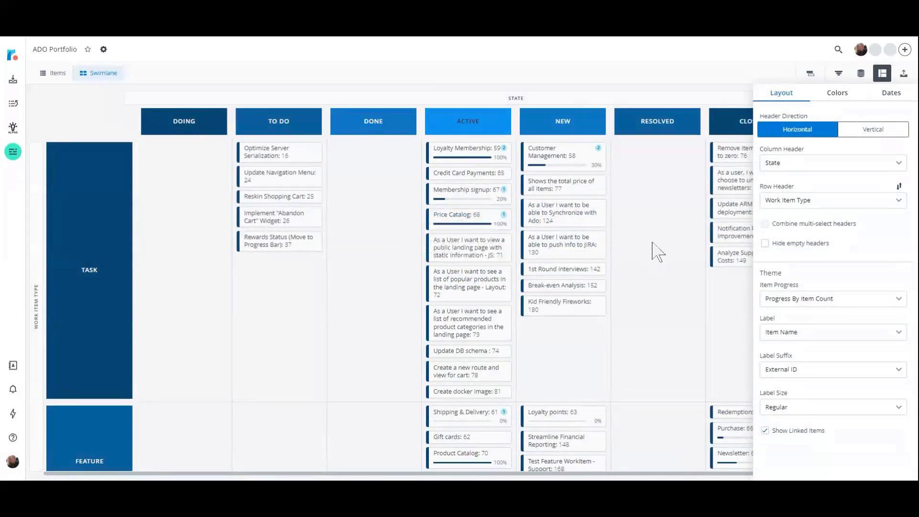
{"action": "left_click", "coordinate": [675, 58]}
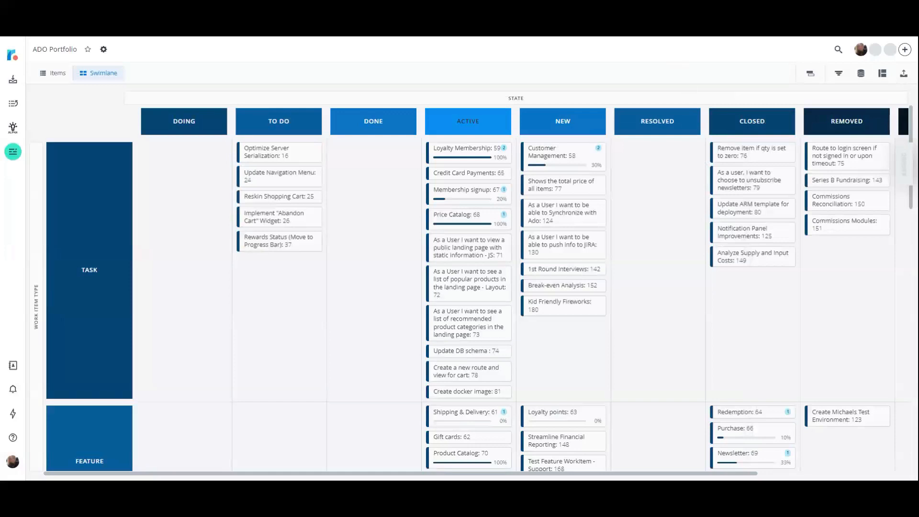
Color the portfolio swimlane by Roadmap Source with the Groovy palette, and check the color legend.
{"action": "left_click", "coordinate": [883, 75]}
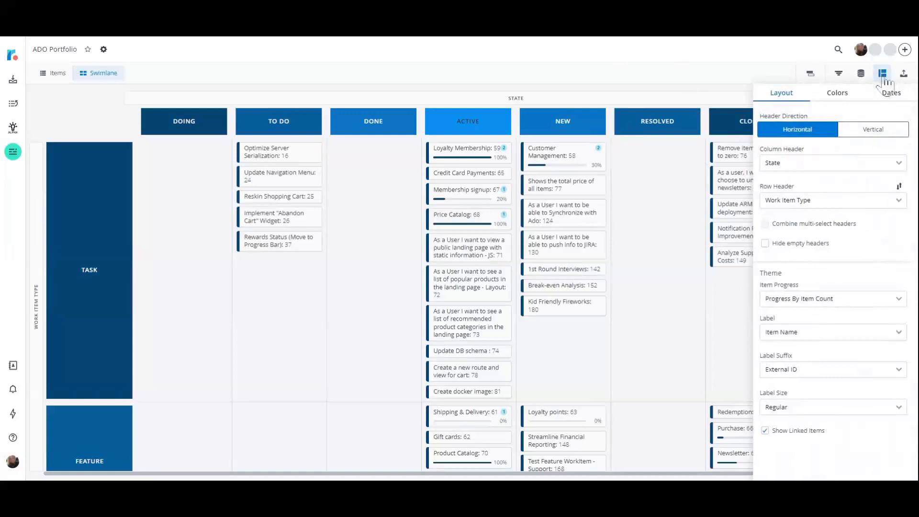
{"action": "left_click", "coordinate": [837, 94]}
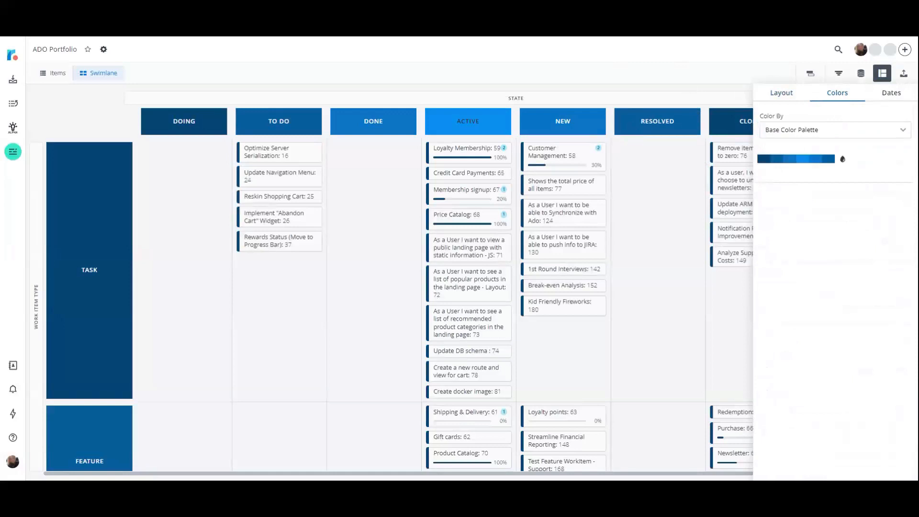
{"action": "left_click", "coordinate": [906, 130]}
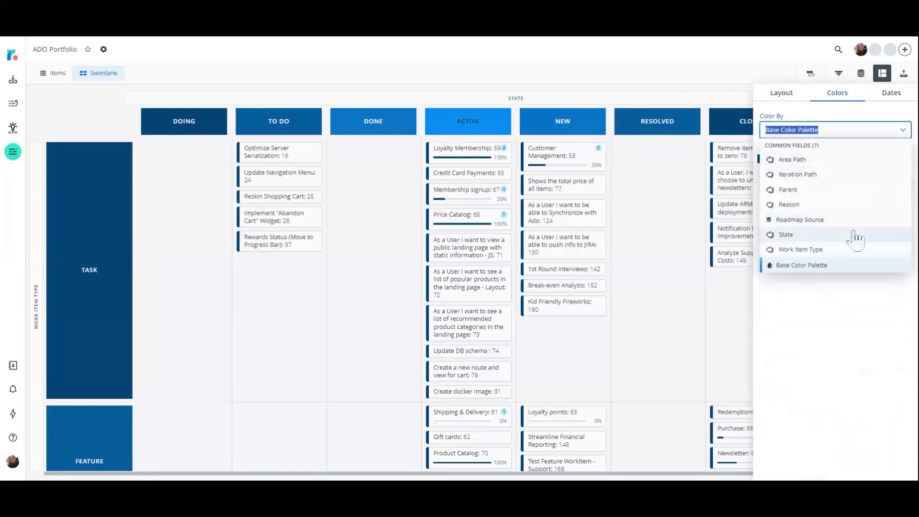
{"action": "left_click", "coordinate": [821, 221]}
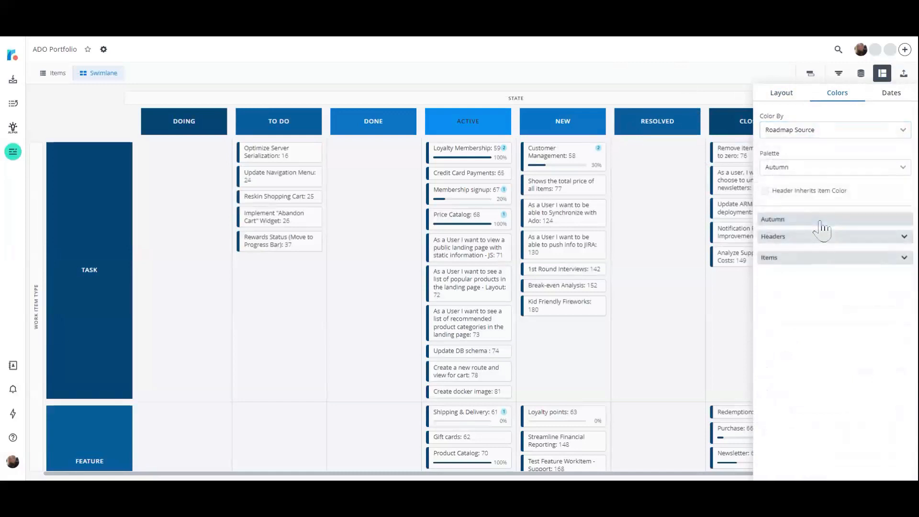
{"action": "left_click", "coordinate": [896, 170]}
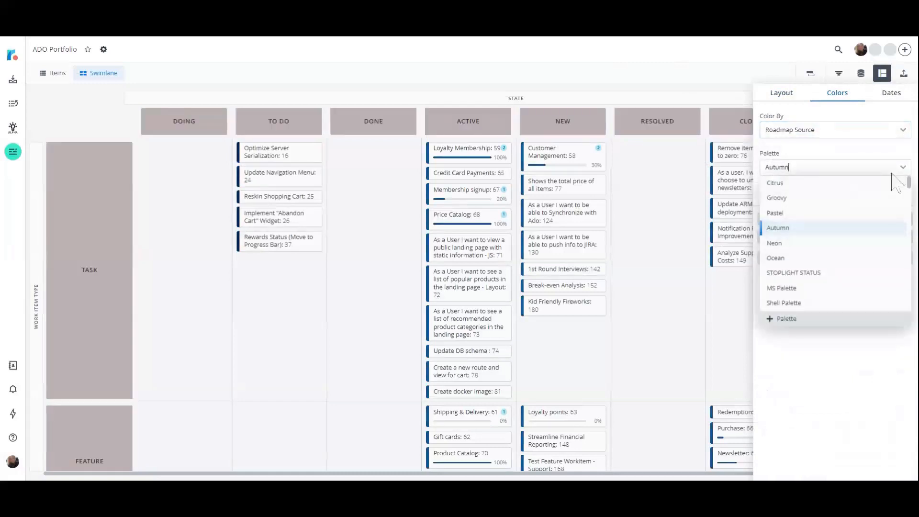
{"action": "left_click", "coordinate": [857, 198]}
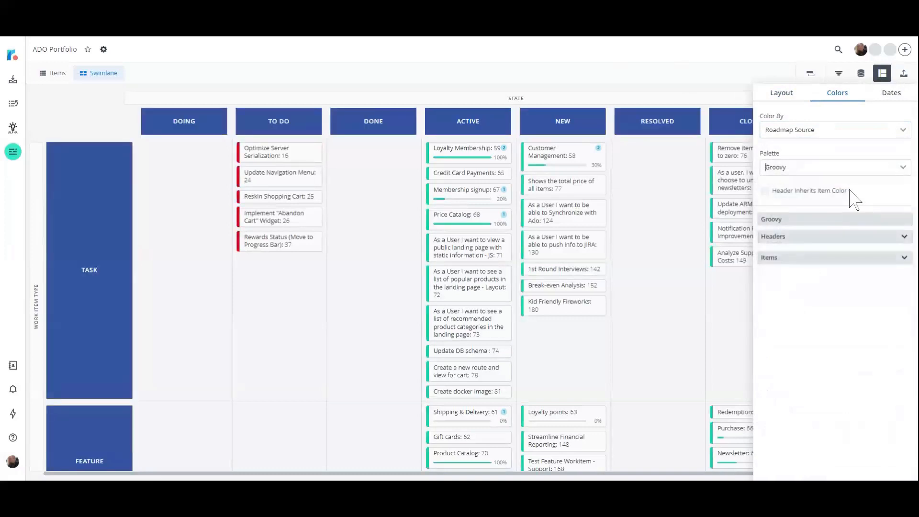
{"action": "left_click", "coordinate": [731, 65]}
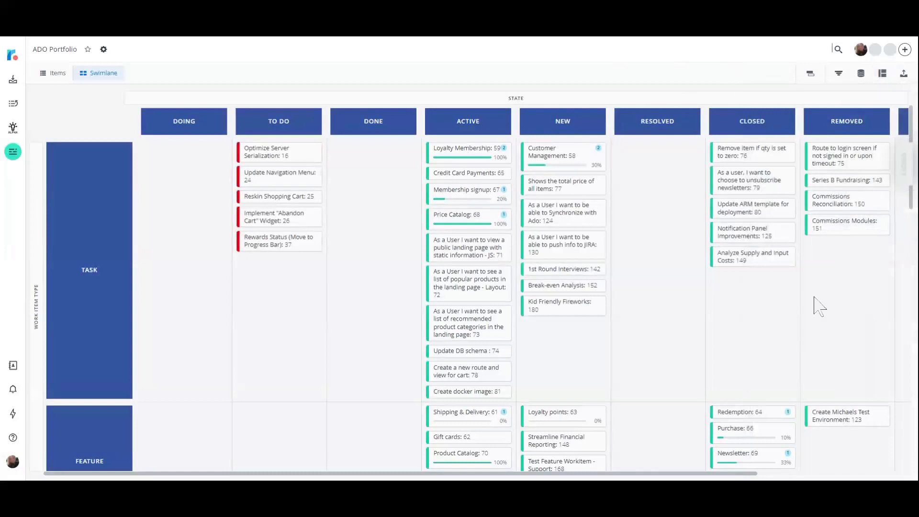
{"action": "scroll", "coordinate": [814, 309], "scroll_direction": "down", "scroll_amount": 6}
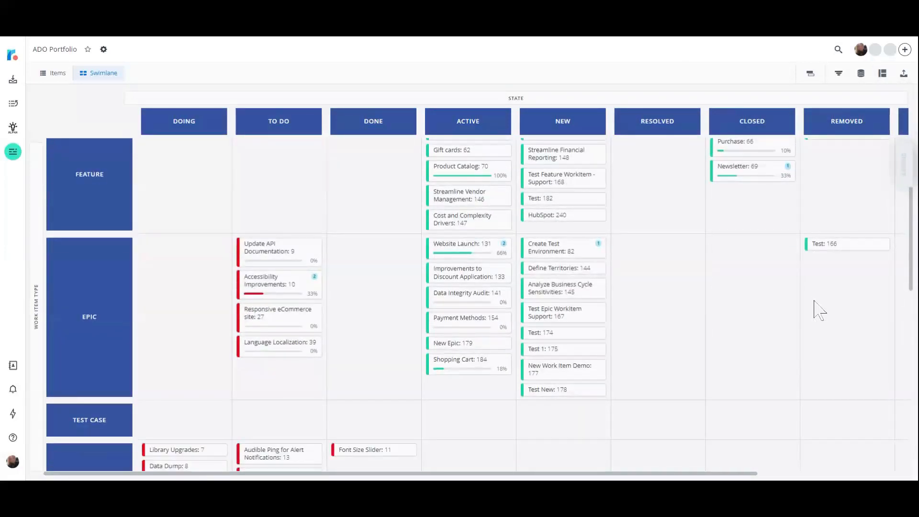
{"action": "mouse_move", "coordinate": [905, 178]}
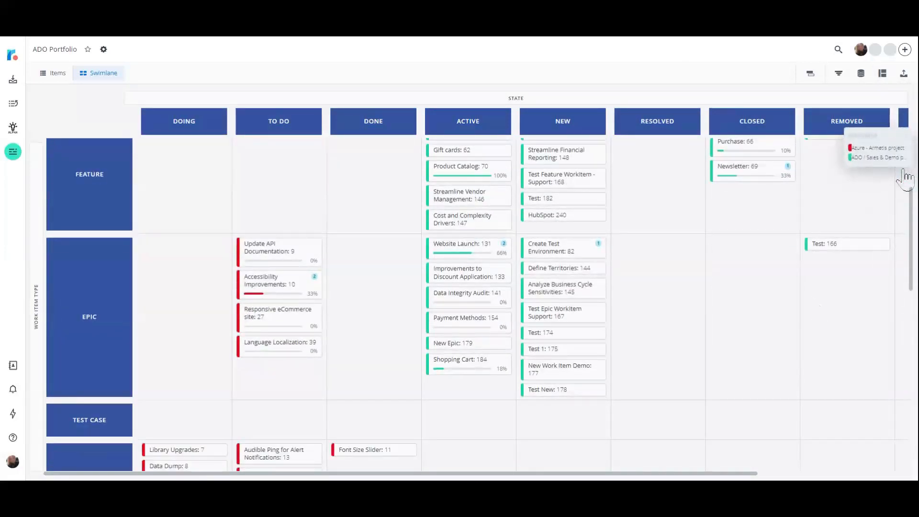
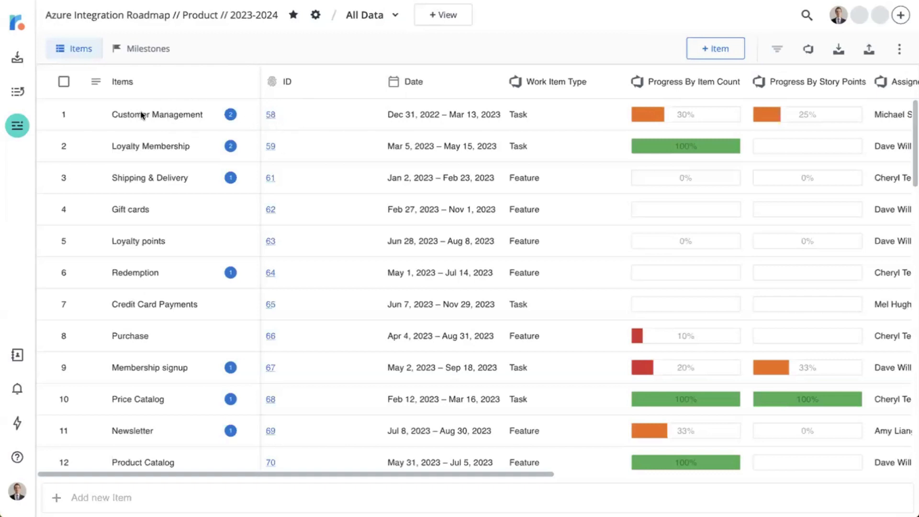
Examine the Customer Management item's details and follow its ID link to the source work item.
{"action": "left_click", "coordinate": [173, 118]}
{"action": "left_click", "coordinate": [172, 116]}
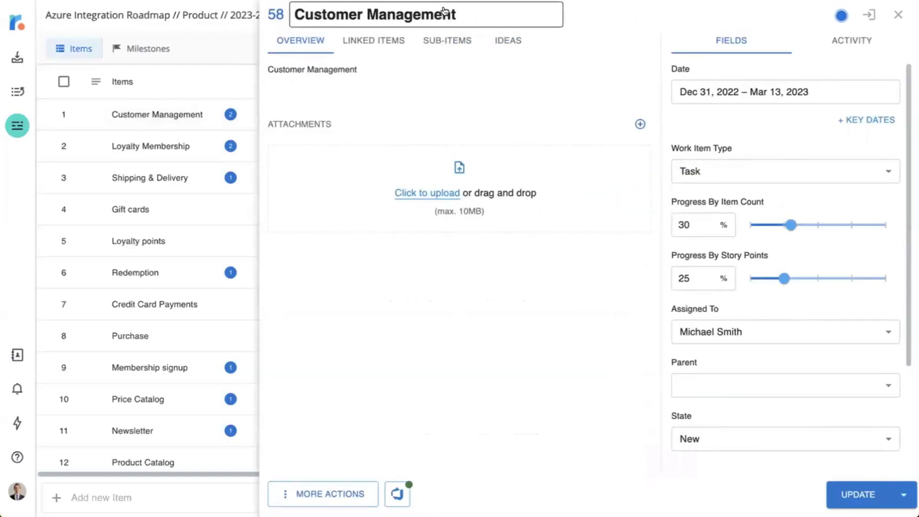
{"action": "left_click", "coordinate": [272, 15]}
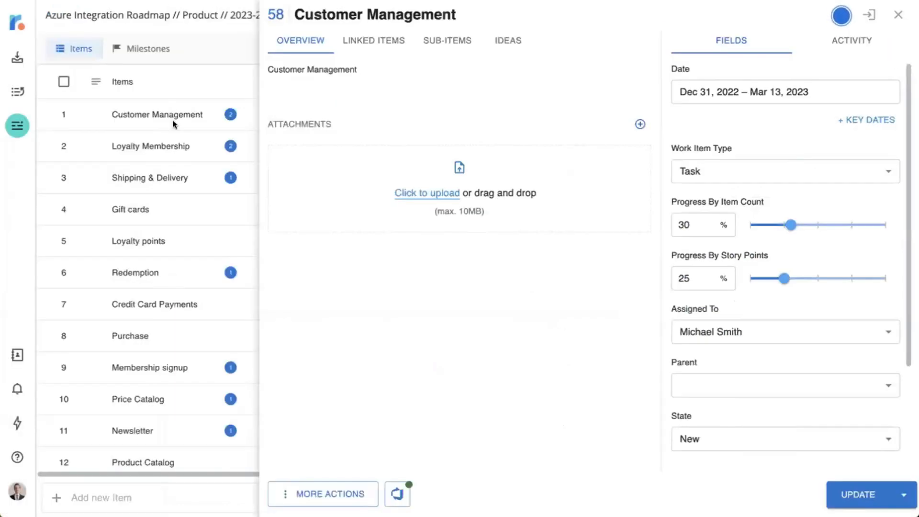
{"action": "left_click", "coordinate": [203, 48]}
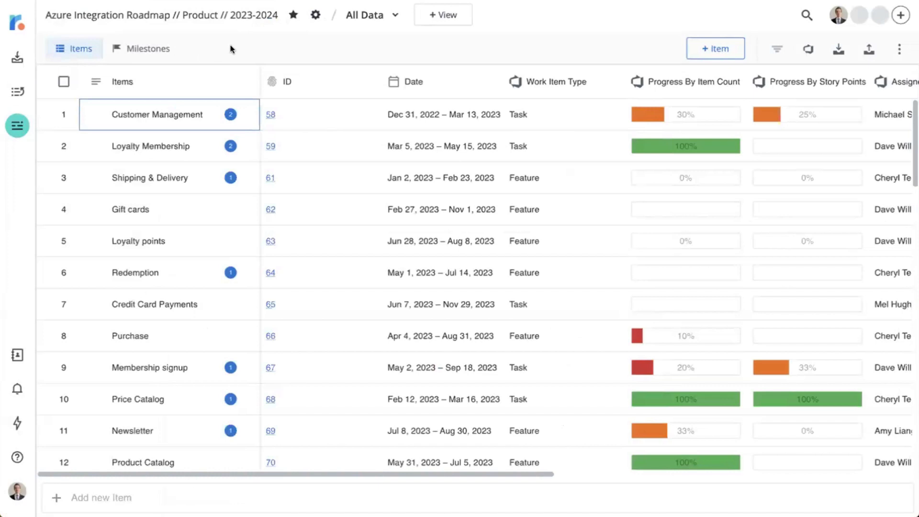
{"action": "left_click", "coordinate": [272, 42]}
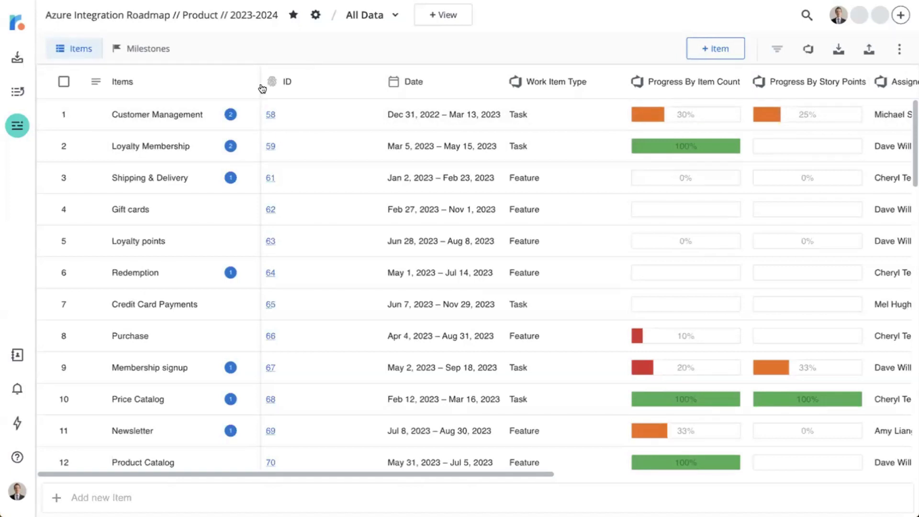
Review the existing Tempo and third-party integrations in the account settings, and return to the roadmap.
{"action": "left_click", "coordinate": [13, 493]}
{"action": "left_click", "coordinate": [72, 476]}
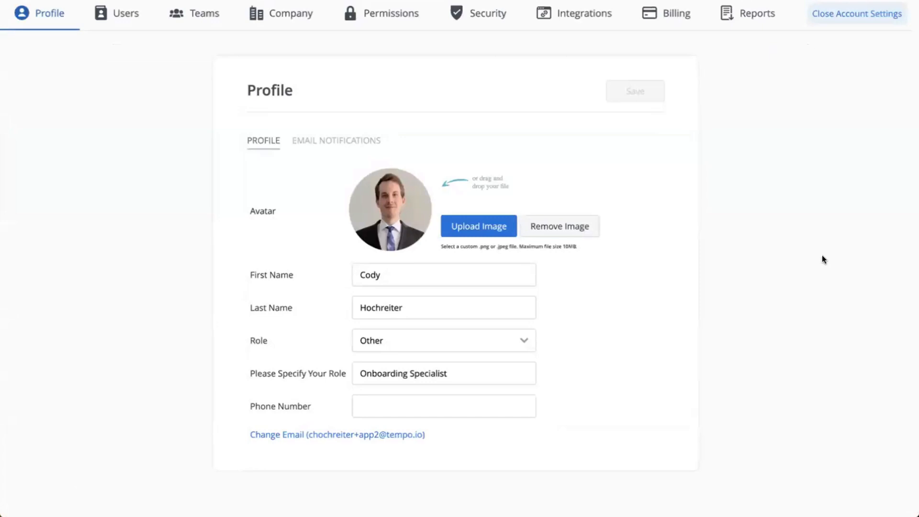
{"action": "left_click", "coordinate": [576, 14]}
{"action": "scroll", "coordinate": [607, 269], "scroll_direction": "down", "scroll_amount": 3}
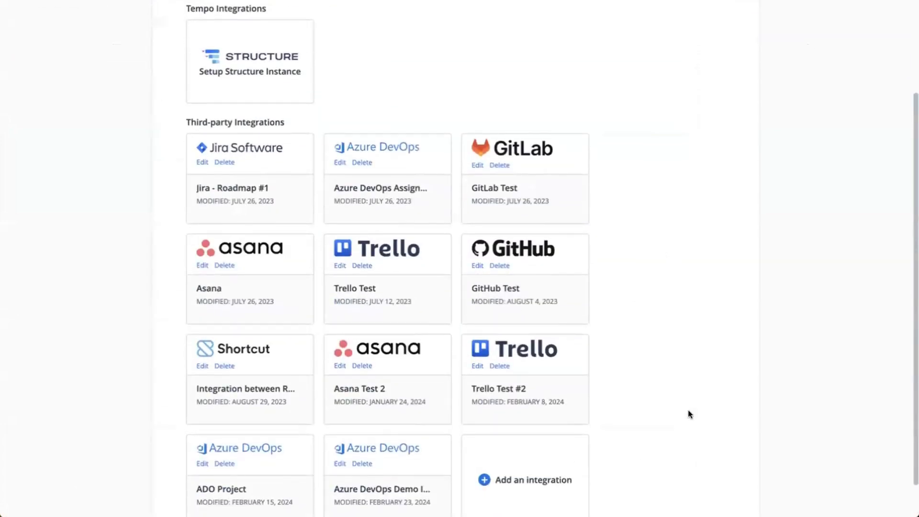
{"action": "scroll", "coordinate": [688, 413], "scroll_direction": "up", "scroll_amount": 1}
{"action": "scroll", "coordinate": [689, 410], "scroll_direction": "up", "scroll_amount": 1}
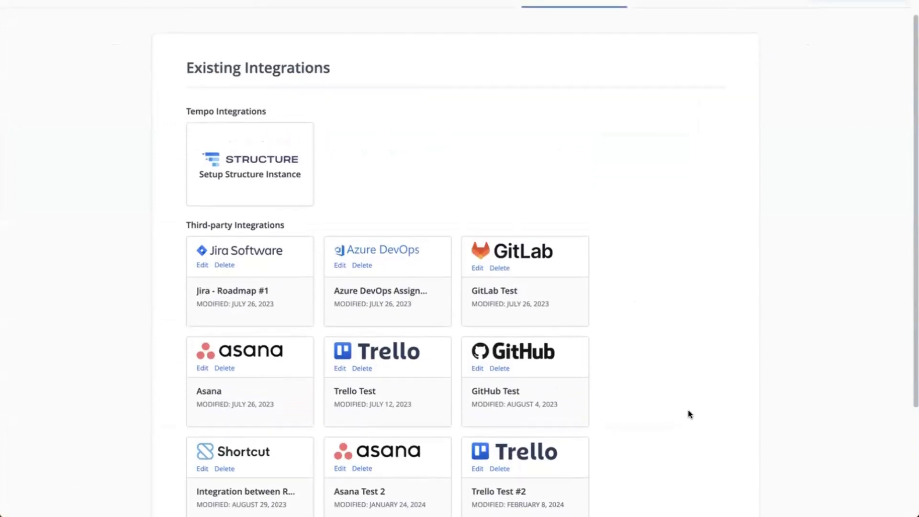
{"action": "scroll", "coordinate": [688, 413], "scroll_direction": "up", "scroll_amount": 1}
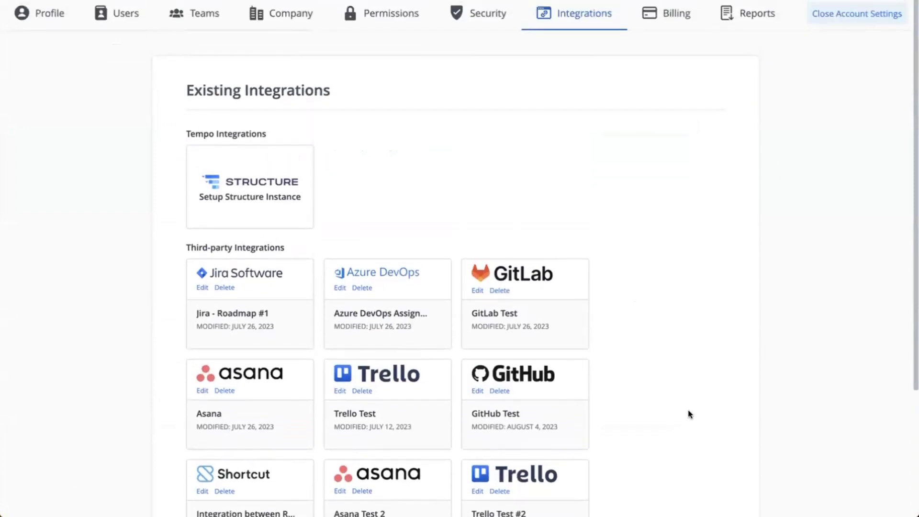
{"action": "left_click", "coordinate": [860, 22]}
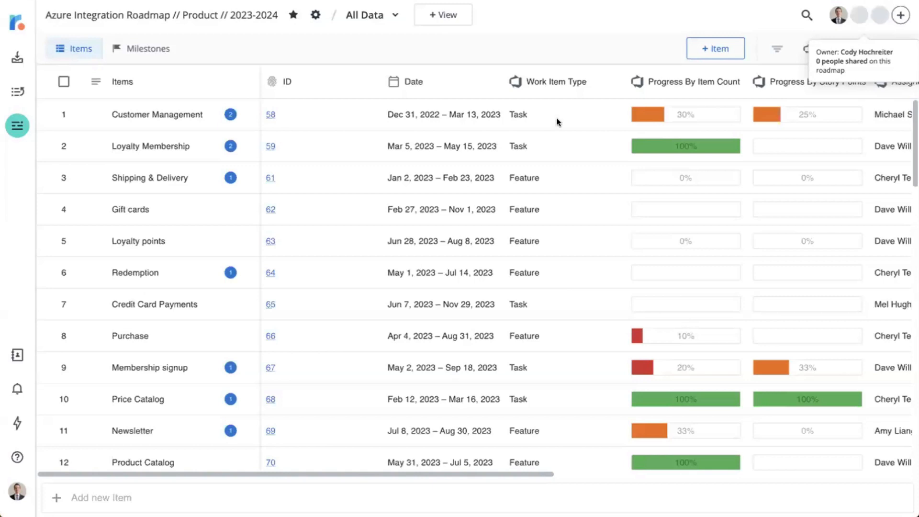
Review the Suspend Roadmap Syncing and Enforce One-way Sync options of the Azure DevOps Demo Instance integration in the account settings.
{"action": "left_click", "coordinate": [16, 488]}
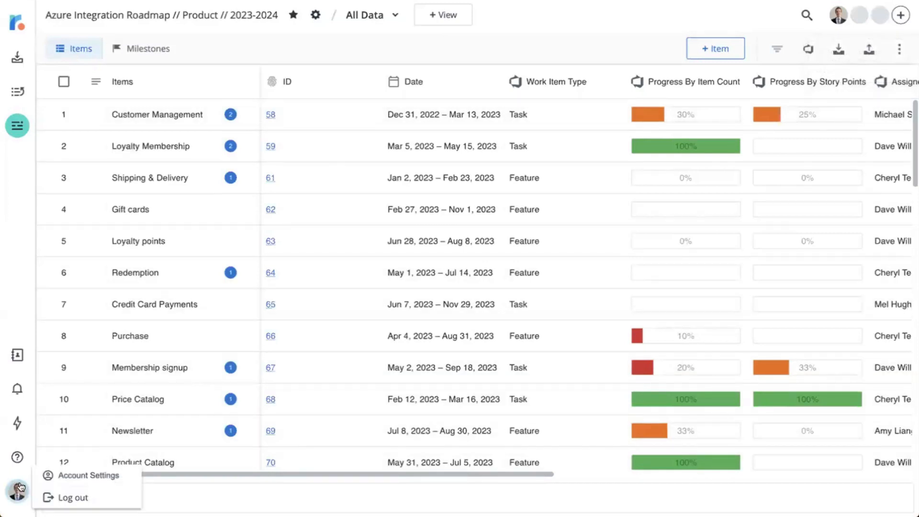
{"action": "left_click", "coordinate": [76, 474]}
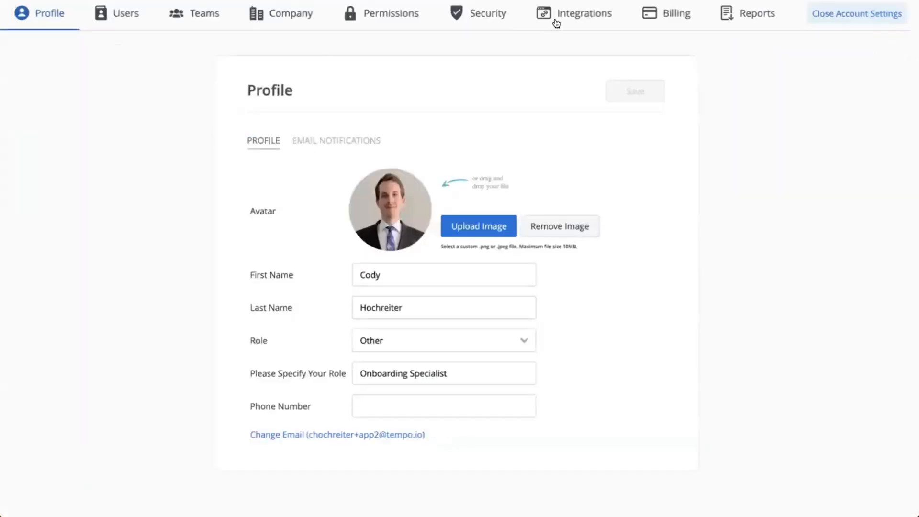
{"action": "left_click", "coordinate": [570, 17]}
{"action": "scroll", "coordinate": [620, 192], "scroll_direction": "down", "scroll_amount": 4}
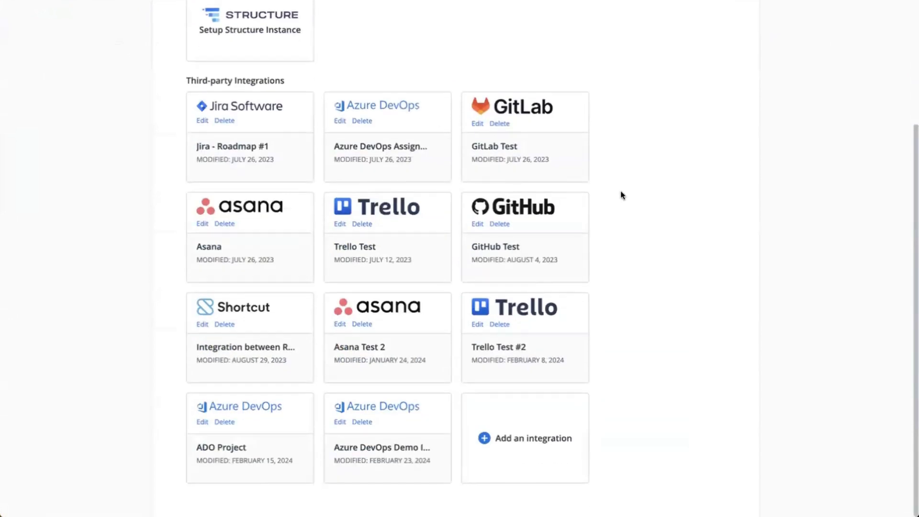
{"action": "left_click", "coordinate": [390, 413]}
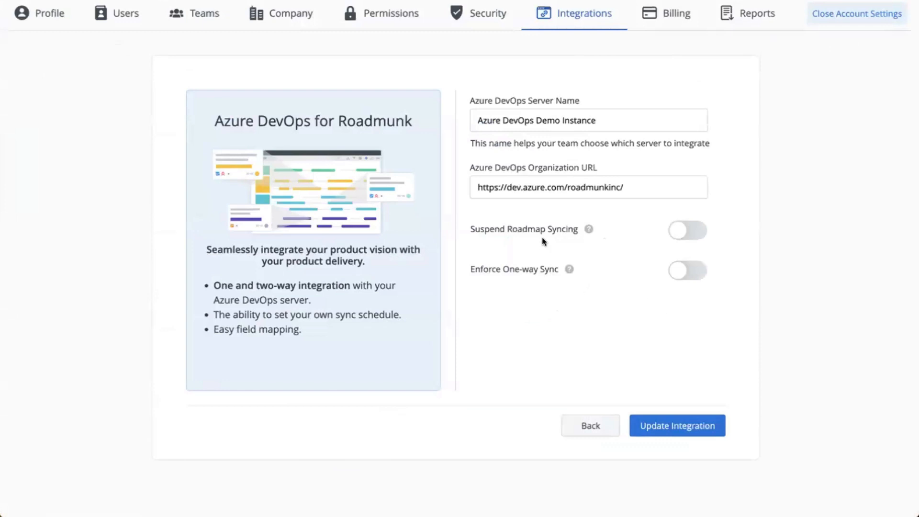
{"action": "left_click_drag", "start_coordinate": [472, 227], "coordinate": [579, 229]}
{"action": "mouse_move", "coordinate": [589, 229]}
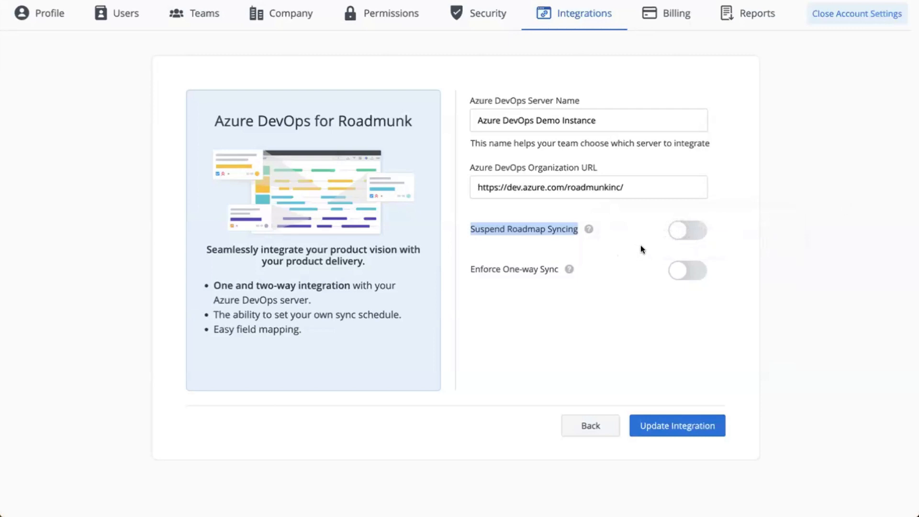
{"action": "left_click_drag", "start_coordinate": [470, 267], "coordinate": [558, 267]}
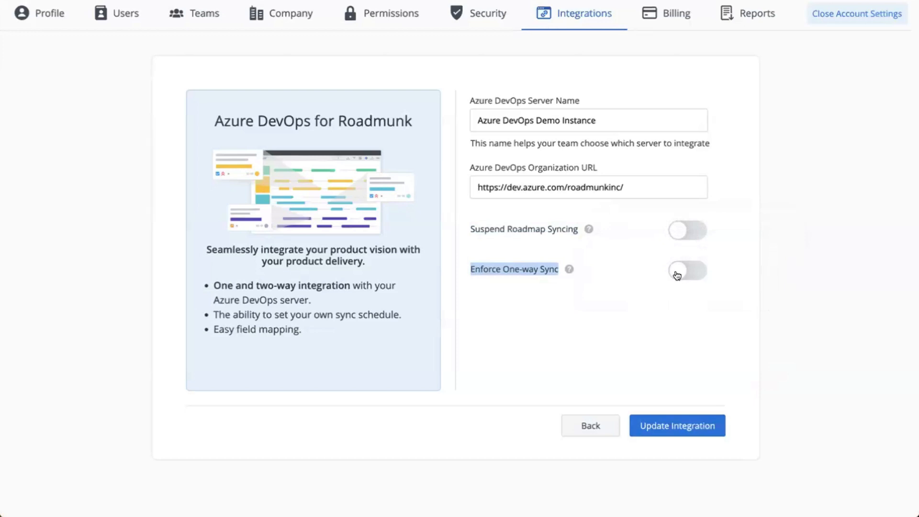
{"action": "left_click", "coordinate": [597, 430]}
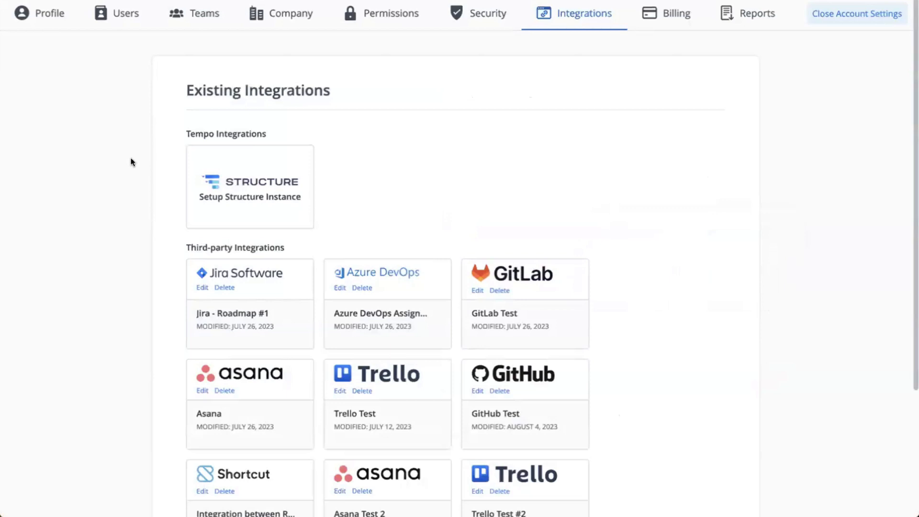
{"action": "left_click", "coordinate": [868, 19]}
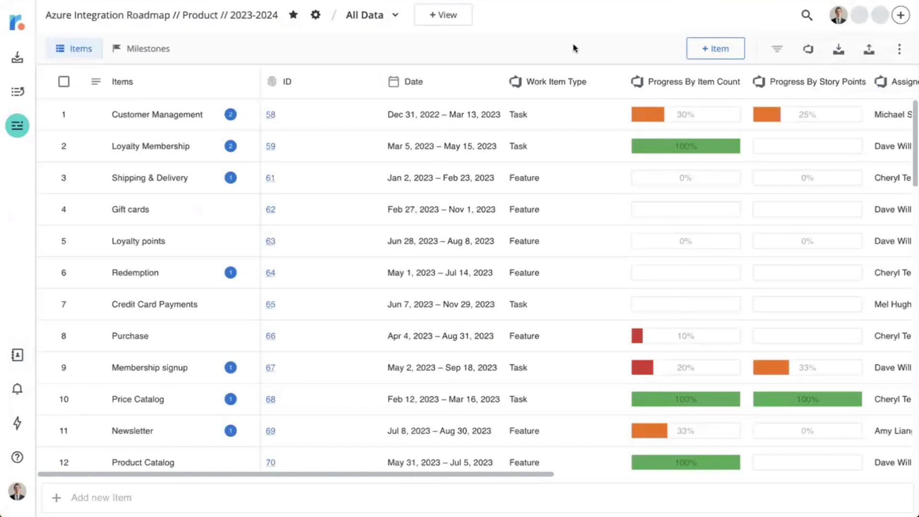
Change the roadmap's Azure DevOps integration to two-way synchronization and save it after checking the work item filters and fields to sync.
{"action": "left_click", "coordinate": [809, 49]}
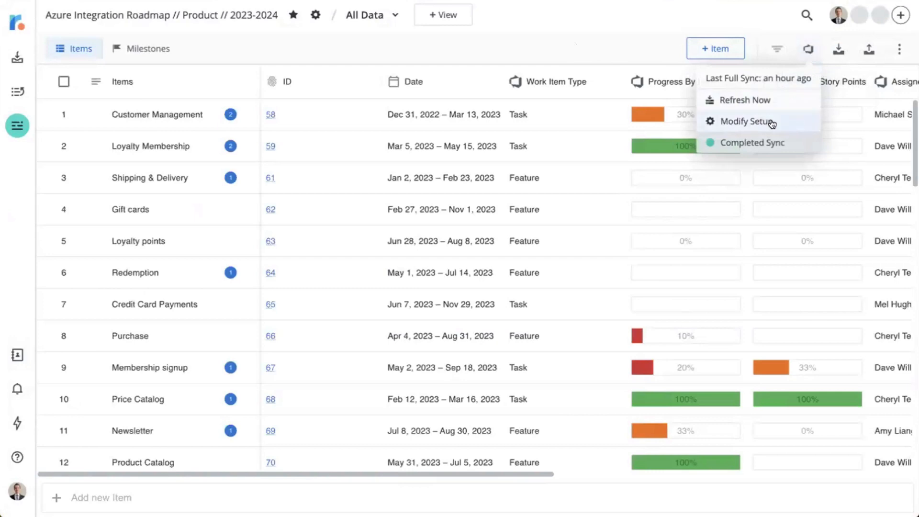
{"action": "left_click", "coordinate": [754, 123]}
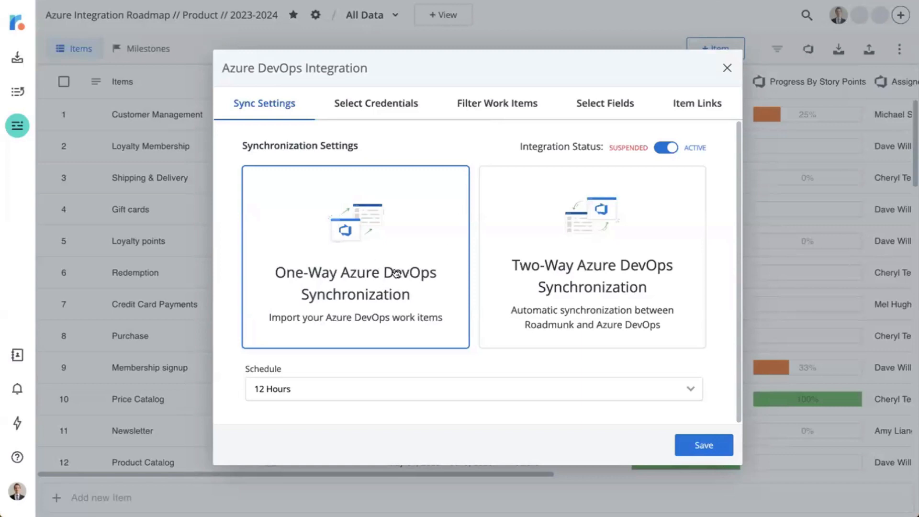
{"action": "left_click", "coordinate": [606, 255]}
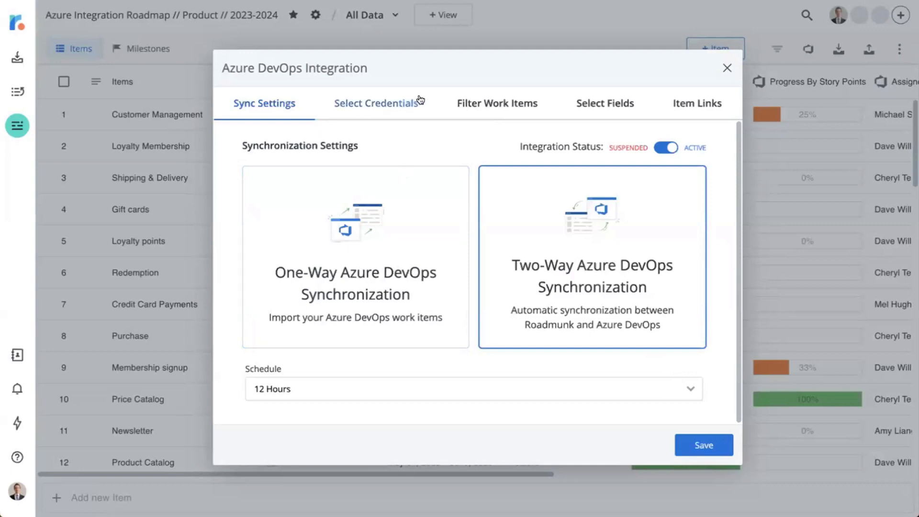
{"action": "left_click", "coordinate": [491, 104]}
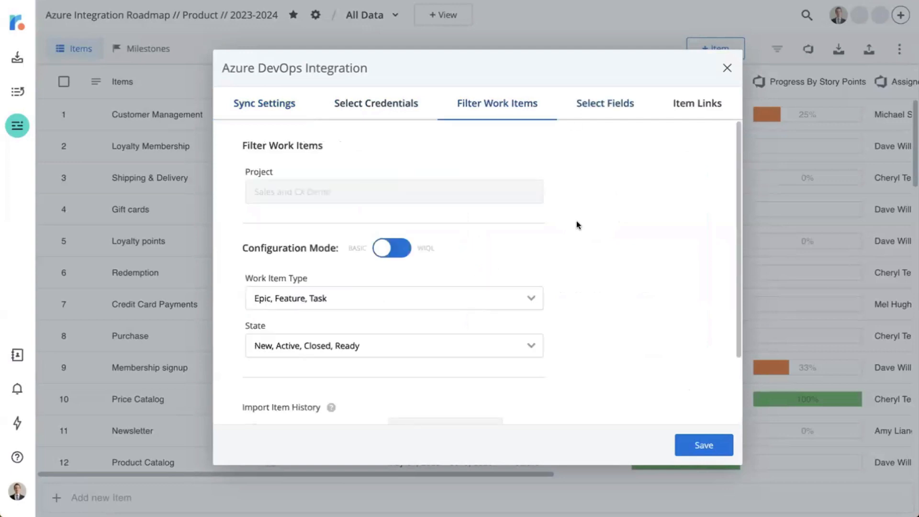
{"action": "scroll", "coordinate": [577, 221], "scroll_direction": "down", "scroll_amount": 2}
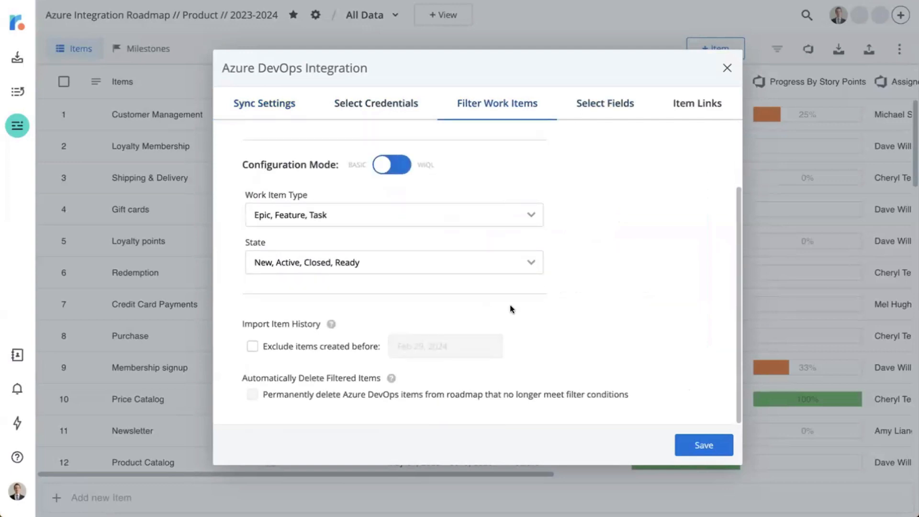
{"action": "left_click", "coordinate": [607, 106]}
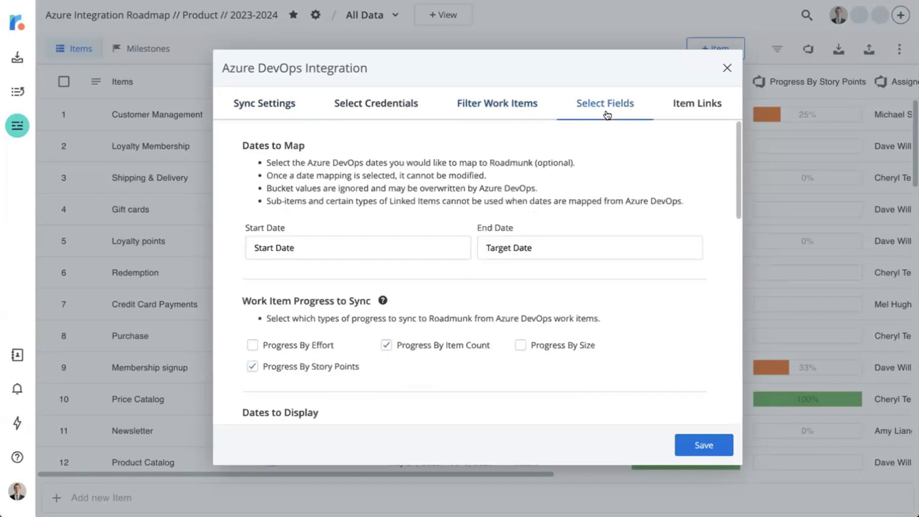
{"action": "scroll", "coordinate": [619, 189], "scroll_direction": "down", "scroll_amount": 6}
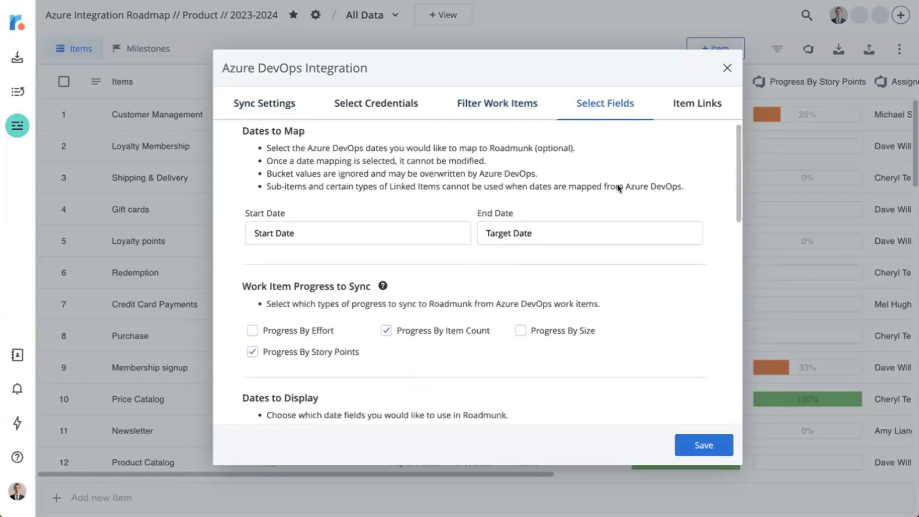
{"action": "scroll", "coordinate": [619, 188], "scroll_direction": "down", "scroll_amount": 2}
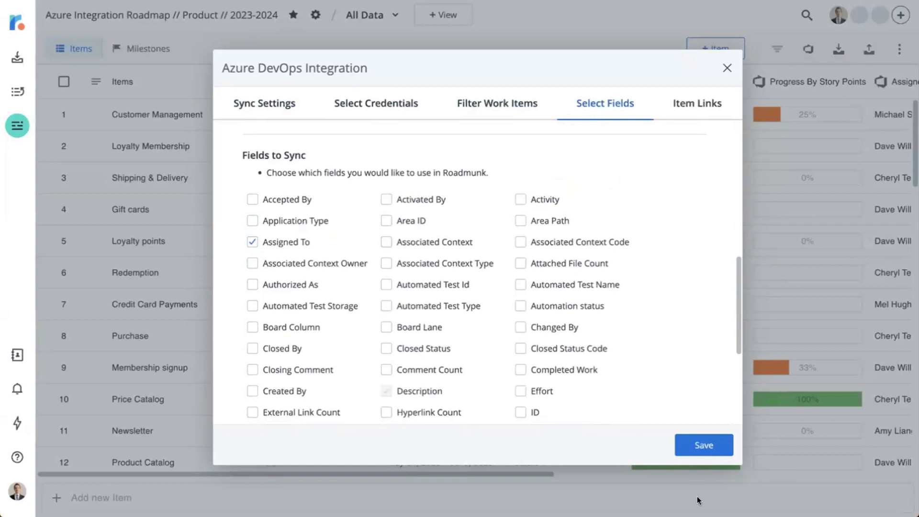
{"action": "left_click", "coordinate": [695, 448]}
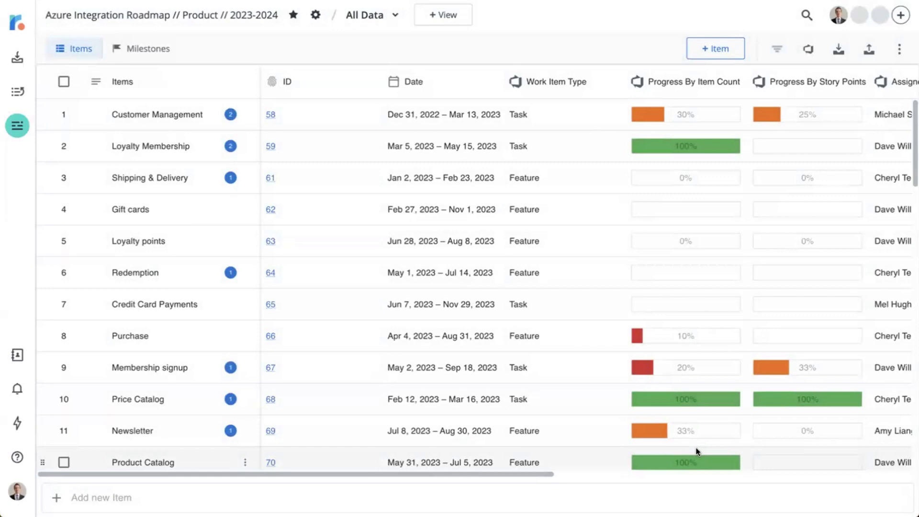
Check the schedule intervals offered in the Azure DevOps integration setup, and run a manual synchronization of the roadmap.
{"action": "left_click", "coordinate": [809, 50]}
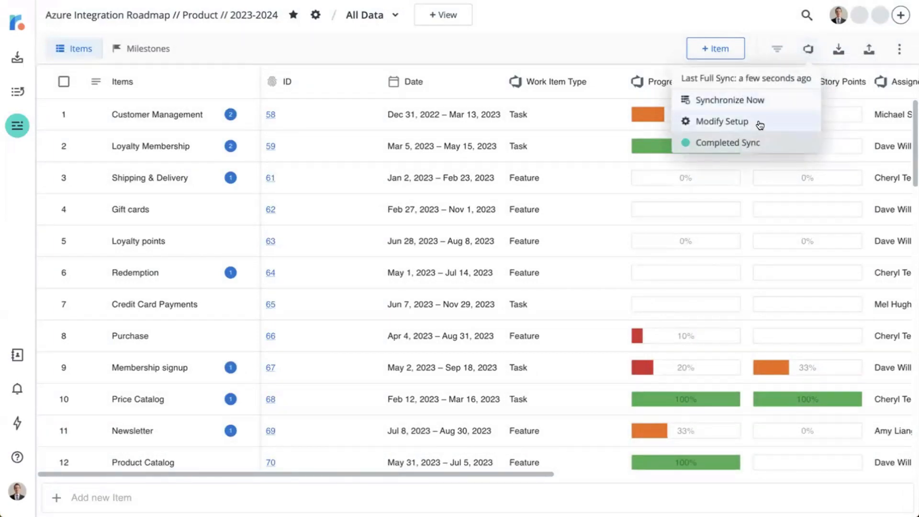
{"action": "left_click", "coordinate": [708, 122]}
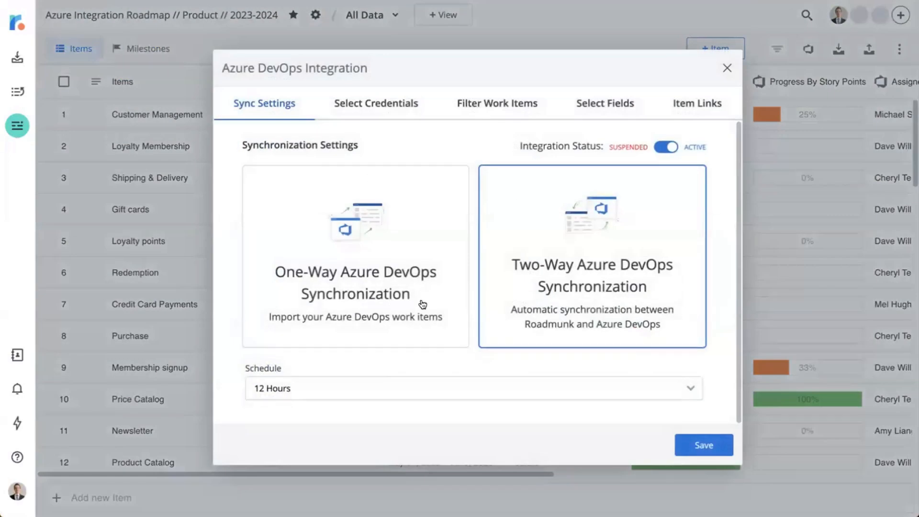
{"action": "left_click", "coordinate": [360, 394]}
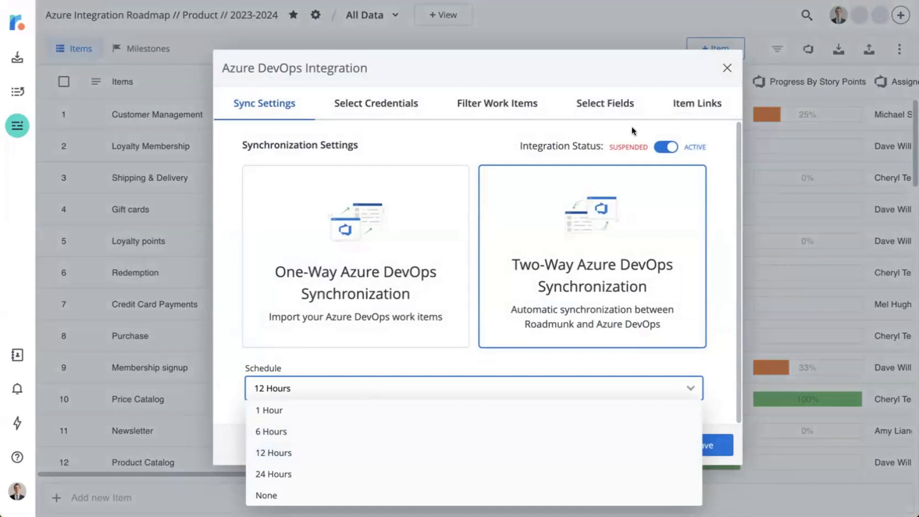
{"action": "left_click", "coordinate": [723, 69]}
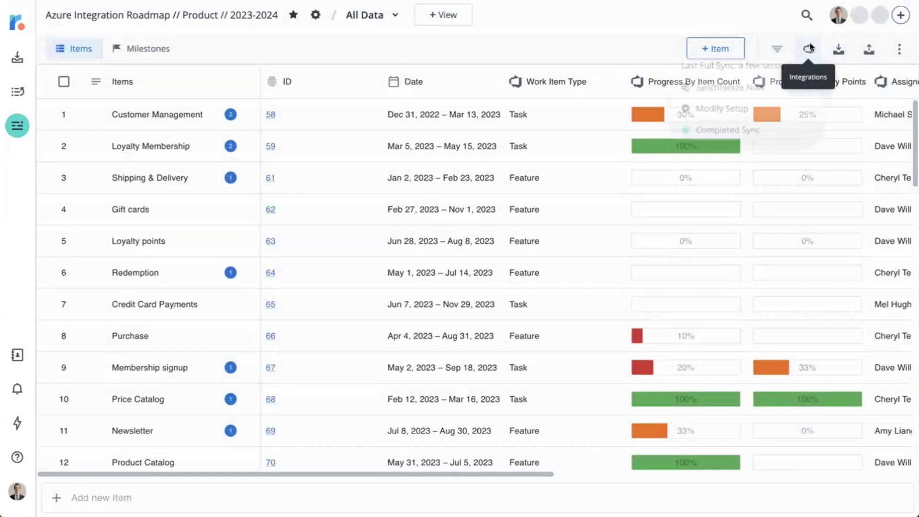
{"action": "left_click", "coordinate": [809, 48]}
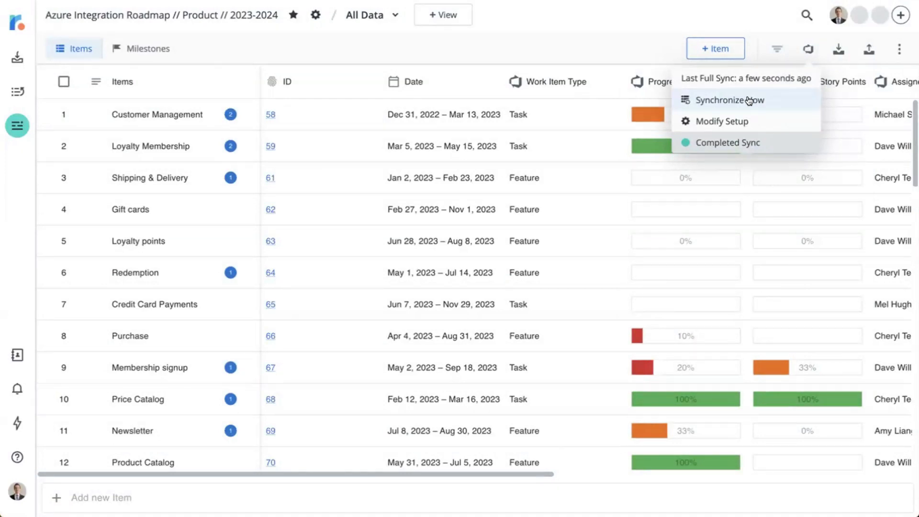
{"action": "left_click", "coordinate": [730, 99]}
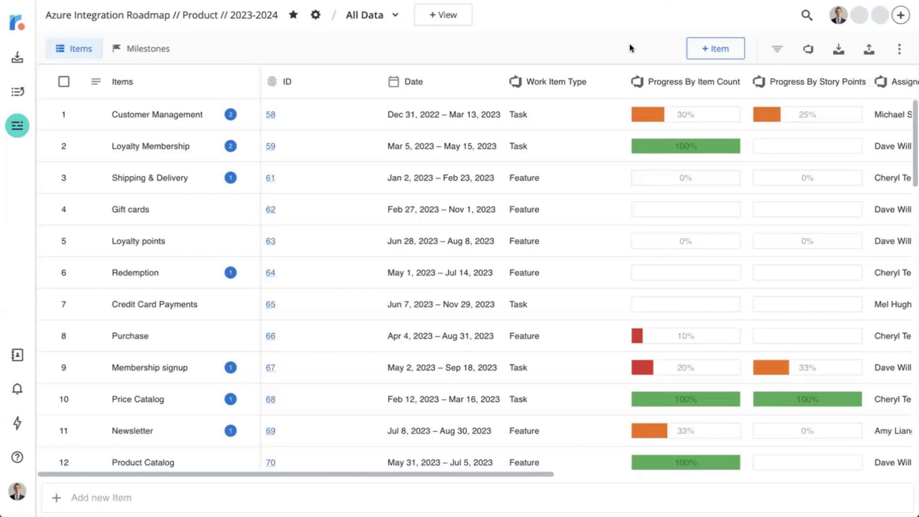
Look at the options for creating a portfolio from the roadmap list, and reopen the Azure Integration Roadmap.
{"action": "left_click", "coordinate": [17, 22]}
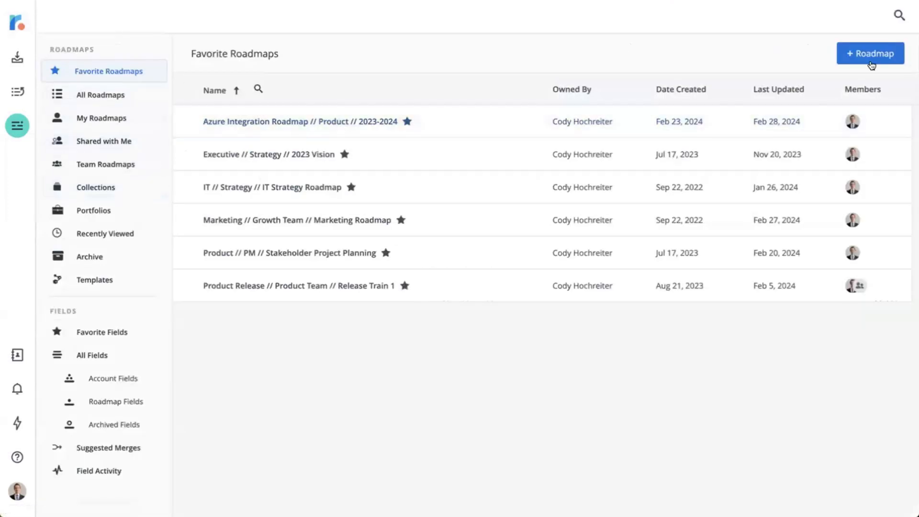
{"action": "left_click", "coordinate": [865, 57]}
{"action": "left_click", "coordinate": [842, 124]}
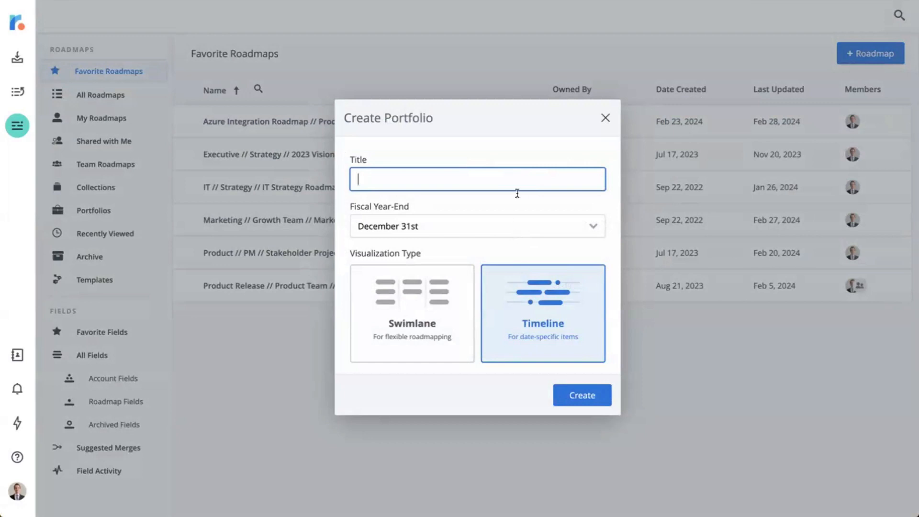
{"action": "left_click", "coordinate": [604, 116]}
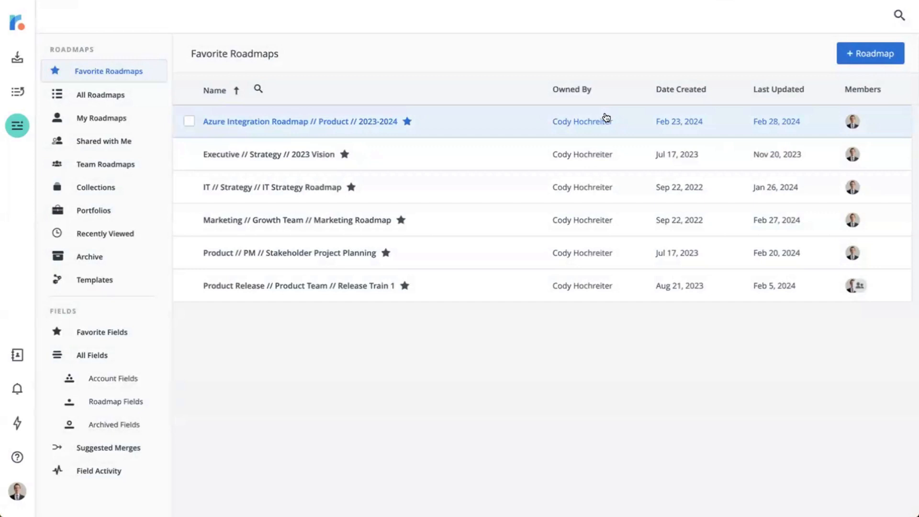
{"action": "left_click", "coordinate": [338, 120]}
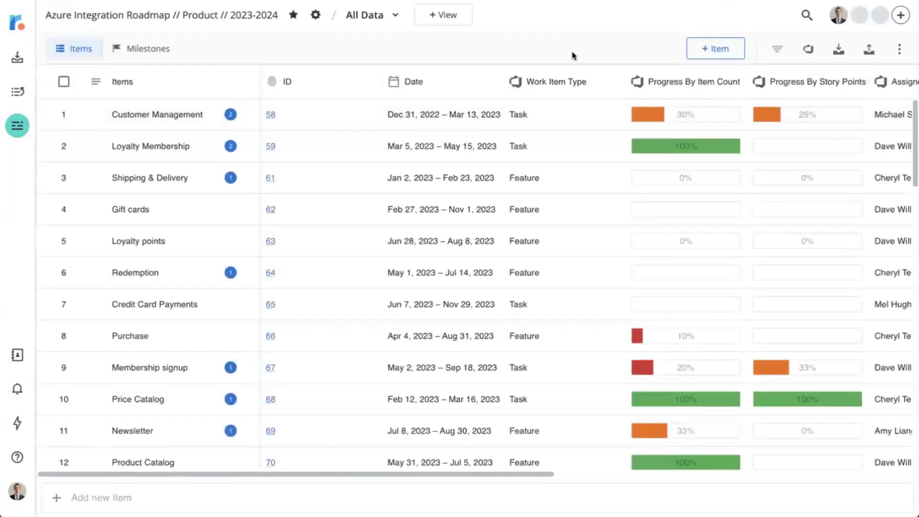
Review the work item filters in the roadmap's Azure DevOps integration setup, including the selectable work item types.
{"action": "left_click", "coordinate": [804, 54]}
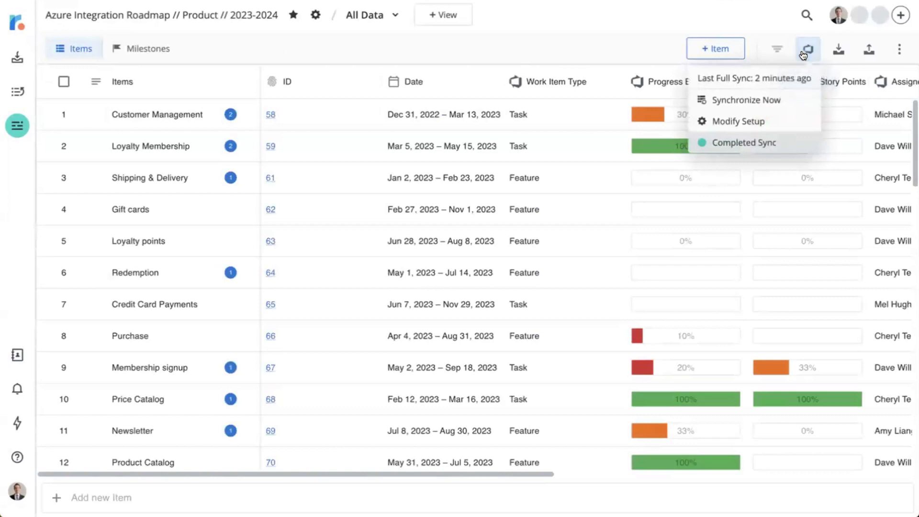
{"action": "left_click", "coordinate": [751, 121]}
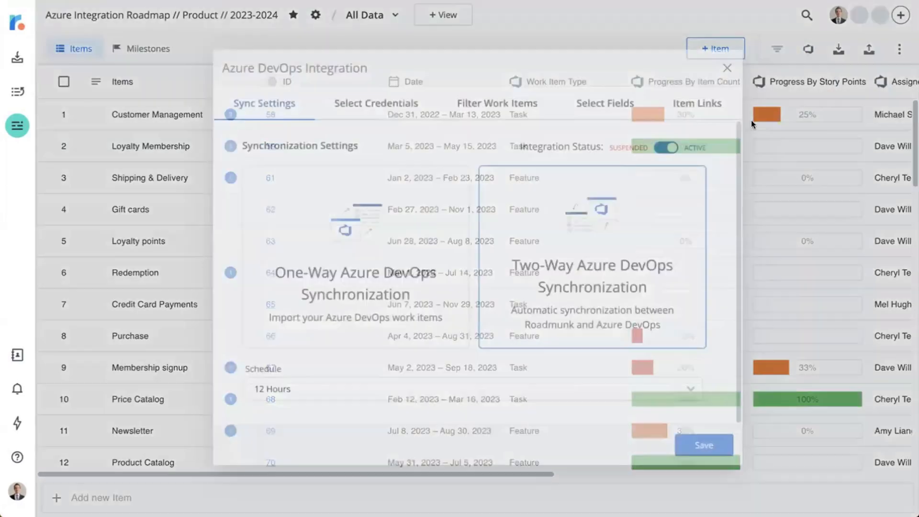
{"action": "left_click", "coordinate": [499, 104]}
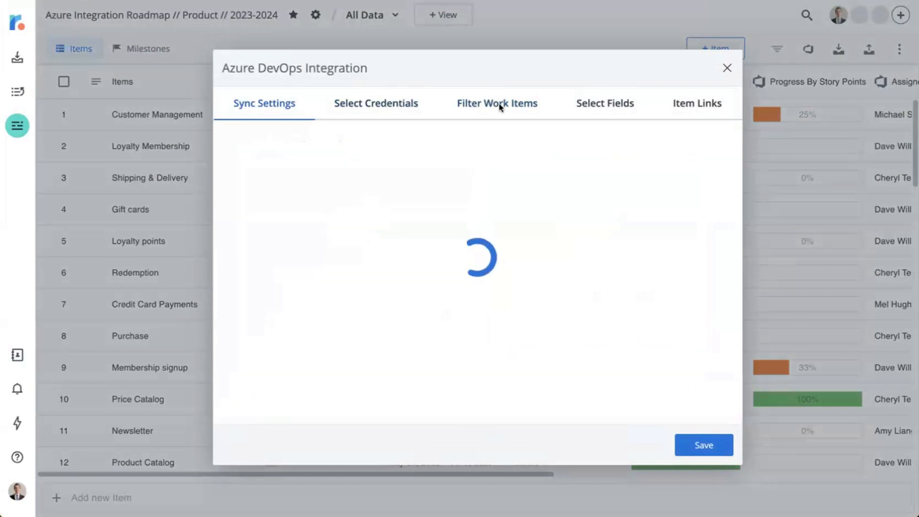
{"action": "scroll", "coordinate": [520, 172], "scroll_direction": "down", "scroll_amount": 2}
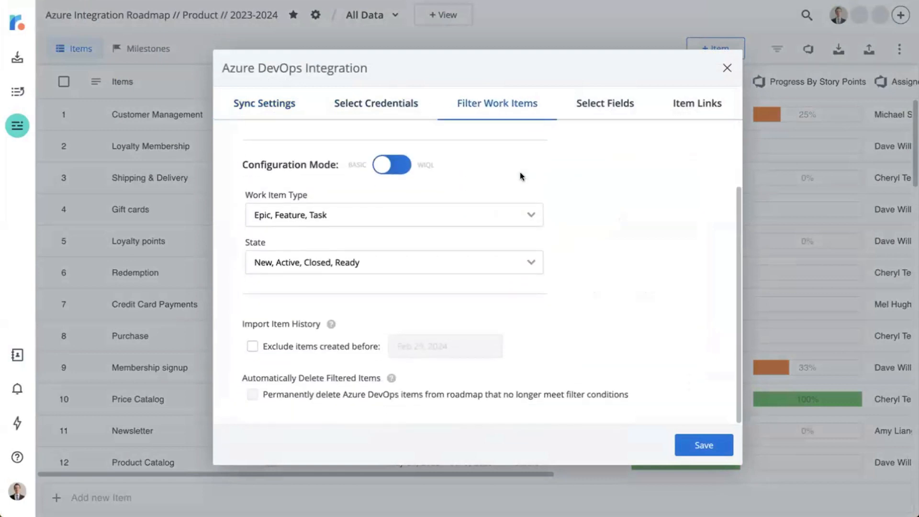
{"action": "left_click", "coordinate": [317, 213]}
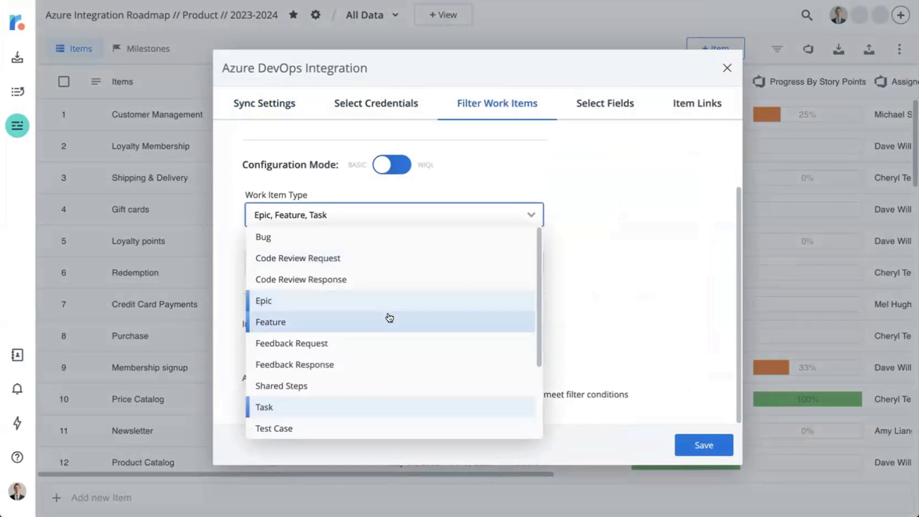
{"action": "left_click", "coordinate": [641, 259]}
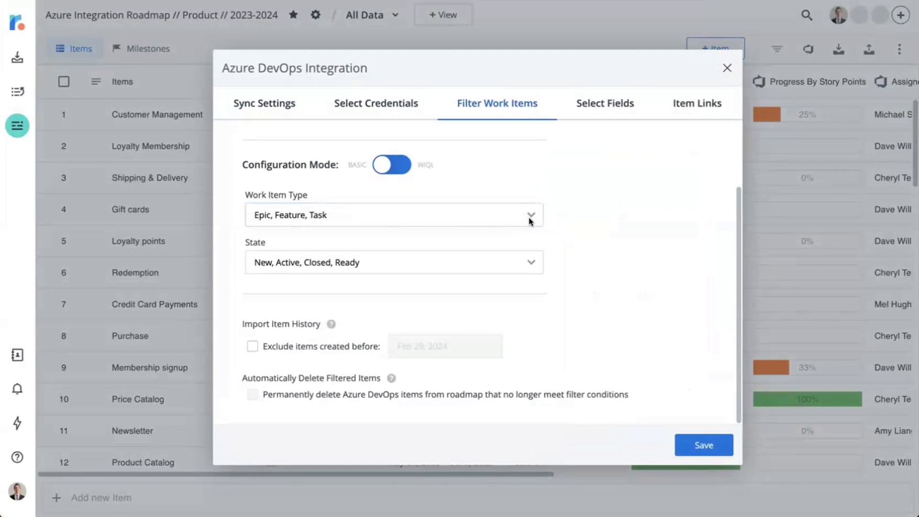
Review the mapped dates, progress types and fields to sync in the Azure DevOps integration, and close the setup without saving.
{"action": "left_click", "coordinate": [611, 107]}
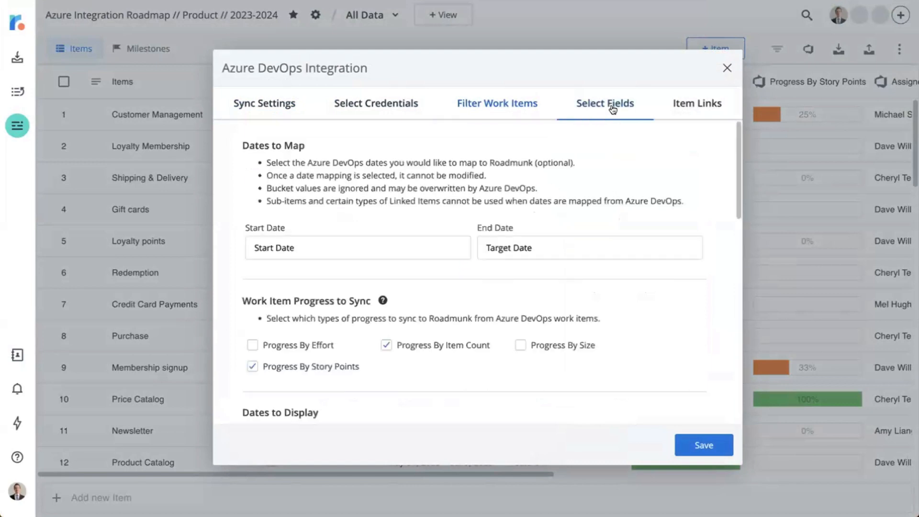
{"action": "scroll", "coordinate": [608, 201], "scroll_direction": "down", "scroll_amount": 2}
{"action": "scroll", "coordinate": [611, 213], "scroll_direction": "down", "scroll_amount": 8}
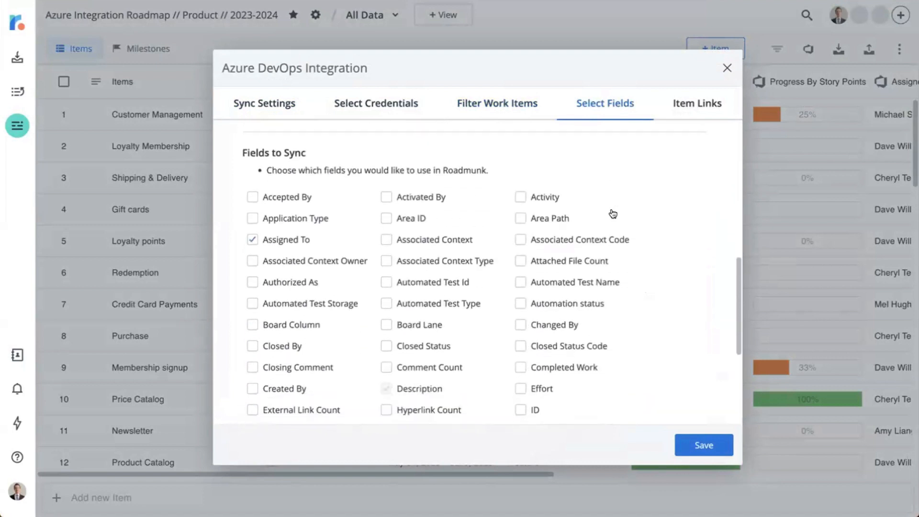
{"action": "scroll", "coordinate": [569, 301], "scroll_direction": "down", "scroll_amount": 5}
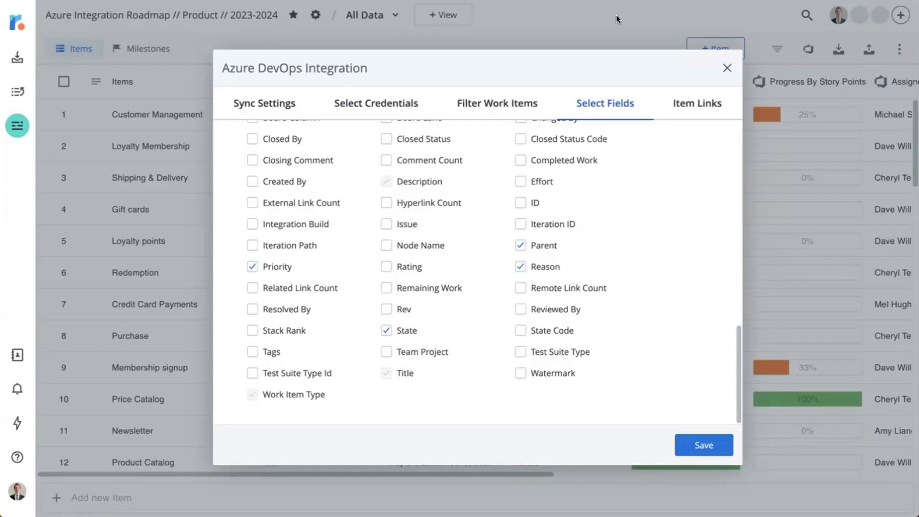
{"action": "left_click", "coordinate": [726, 67]}
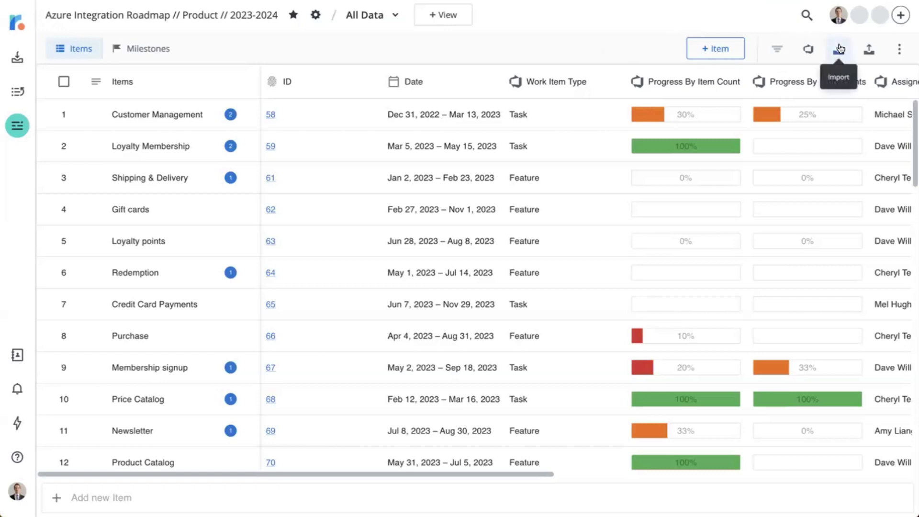
Check the export options of the All Data view, and switch to the Swimlane // State // Quarters view.
{"action": "left_click", "coordinate": [869, 50]}
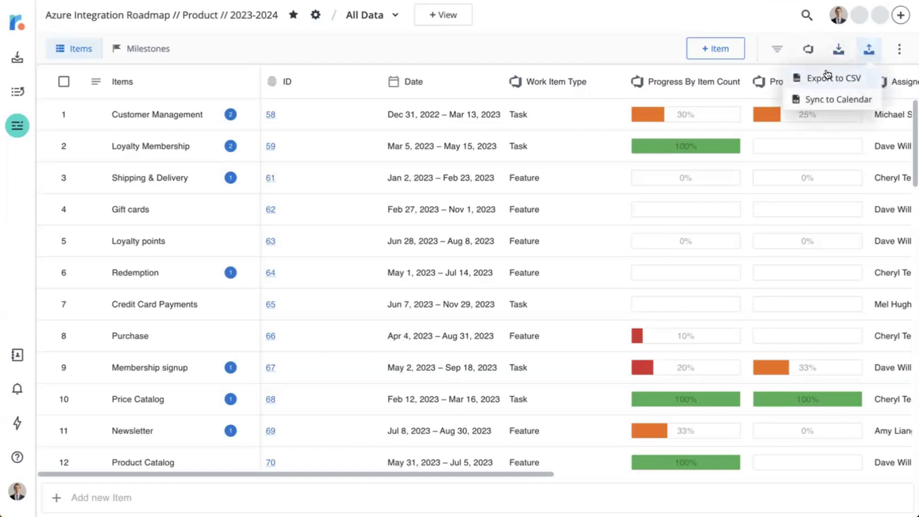
{"action": "left_click", "coordinate": [588, 34]}
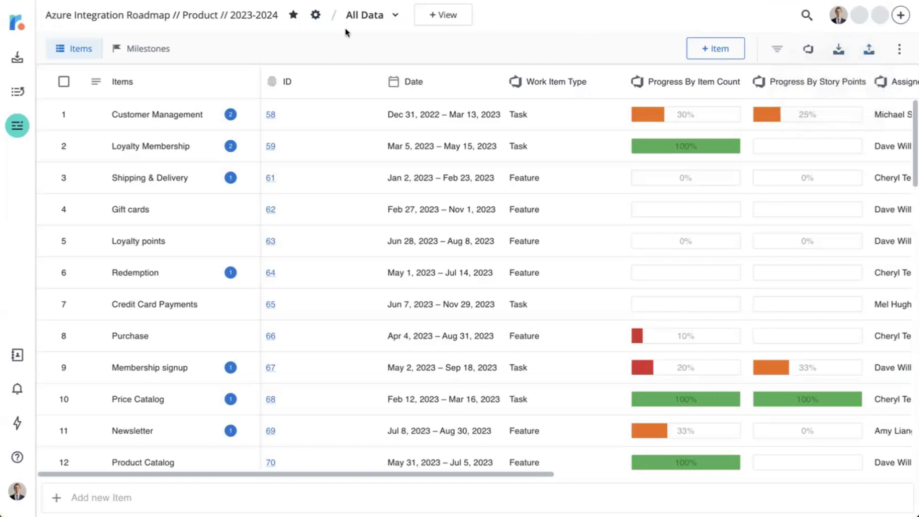
{"action": "left_click", "coordinate": [367, 18]}
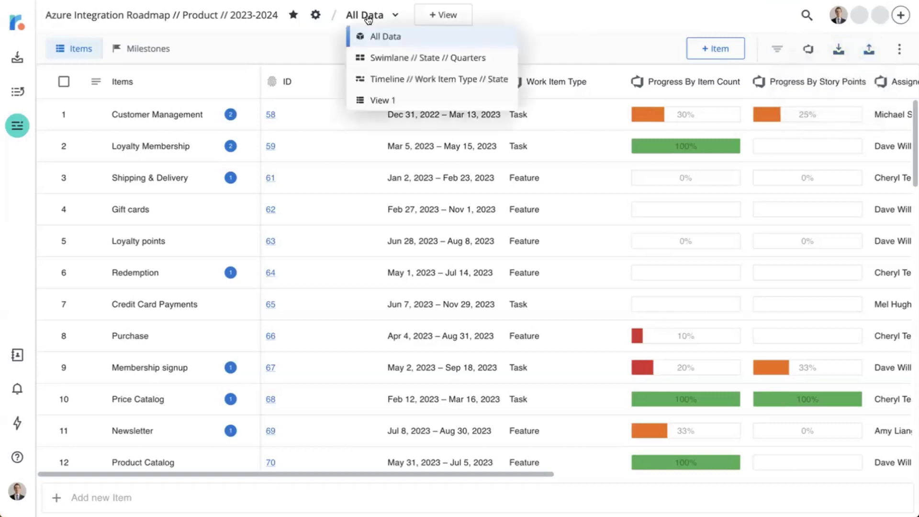
{"action": "left_click", "coordinate": [407, 59]}
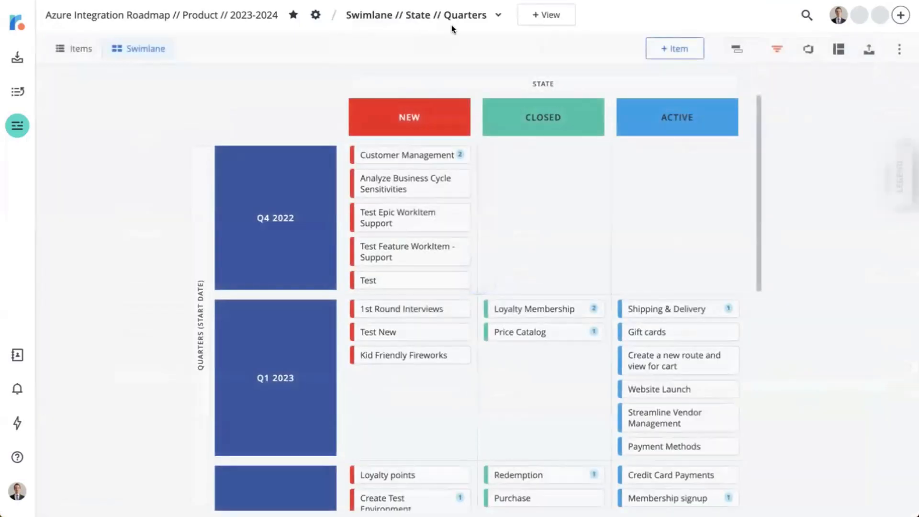
Examine the PNG and URL export settings for the swimlane view, including which fields can be hidden, and leave without publishing.
{"action": "left_click", "coordinate": [868, 48]}
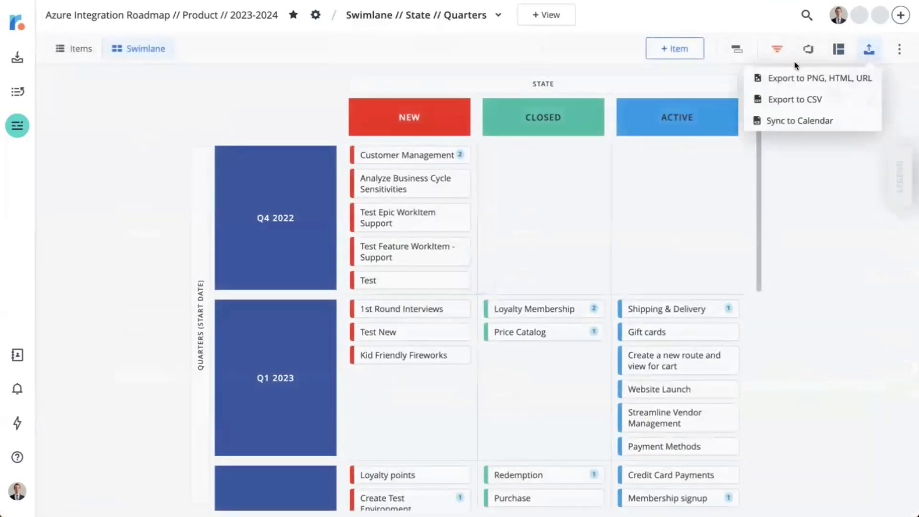
{"action": "left_click", "coordinate": [807, 78]}
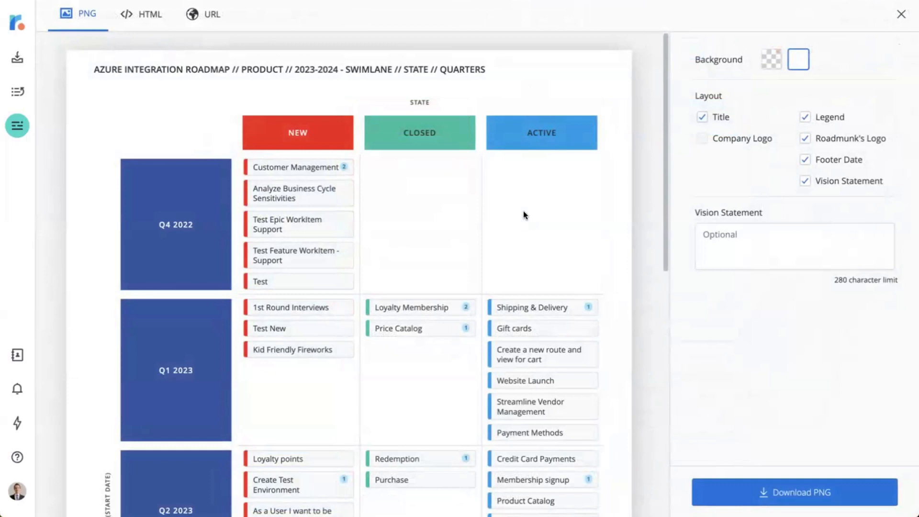
{"action": "left_click", "coordinate": [203, 21]}
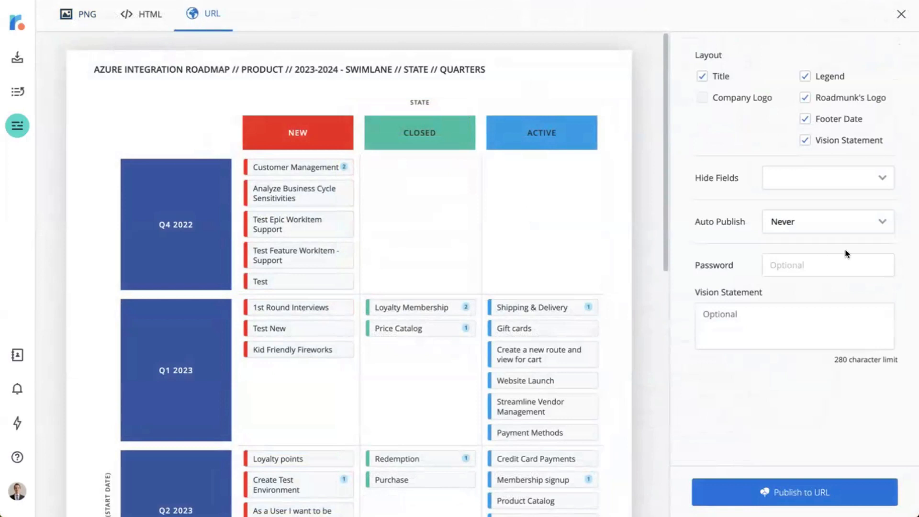
{"action": "left_click", "coordinate": [815, 183]}
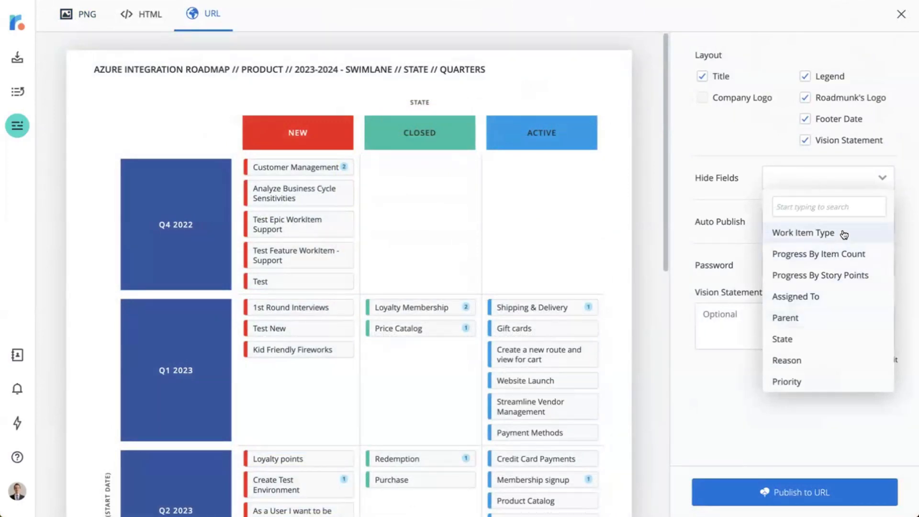
{"action": "left_click", "coordinate": [901, 14]}
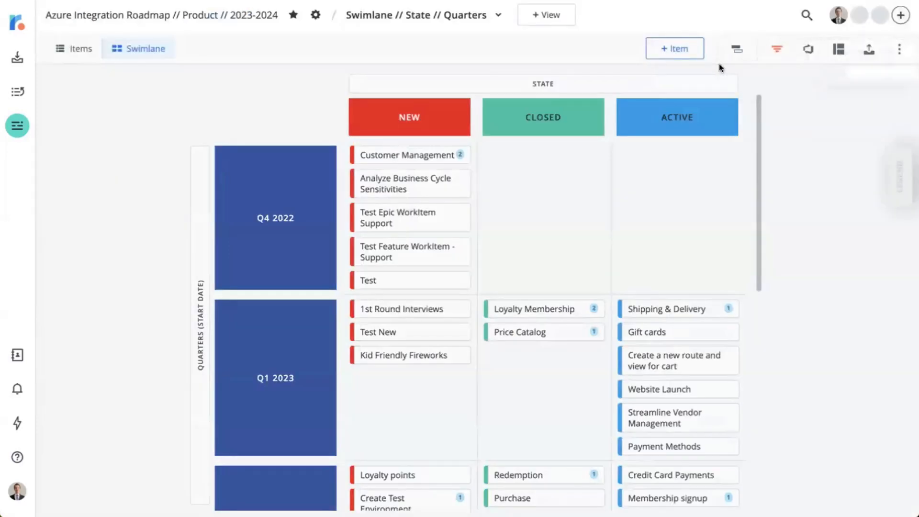
Add an Assigned To filter that includes two assignees to the swimlane view and apply it alongside the Date filter.
{"action": "left_click", "coordinate": [777, 49]}
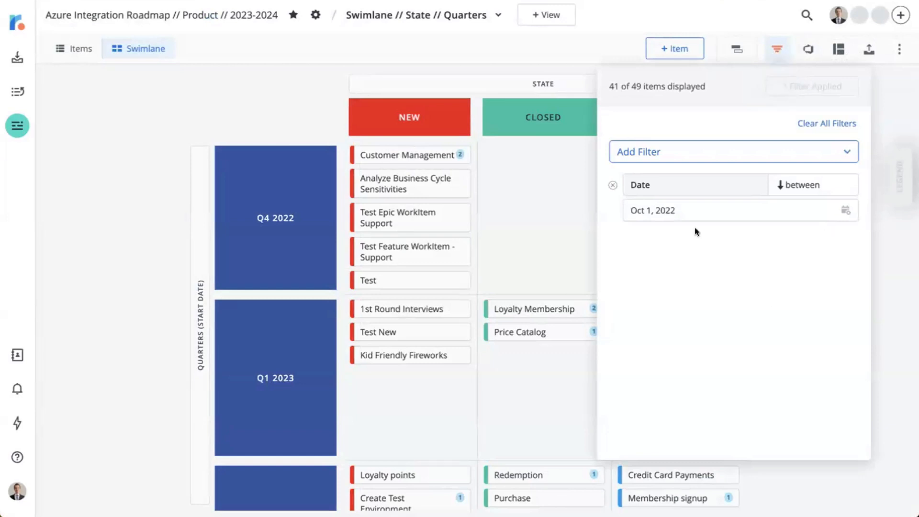
{"action": "left_click", "coordinate": [738, 154]}
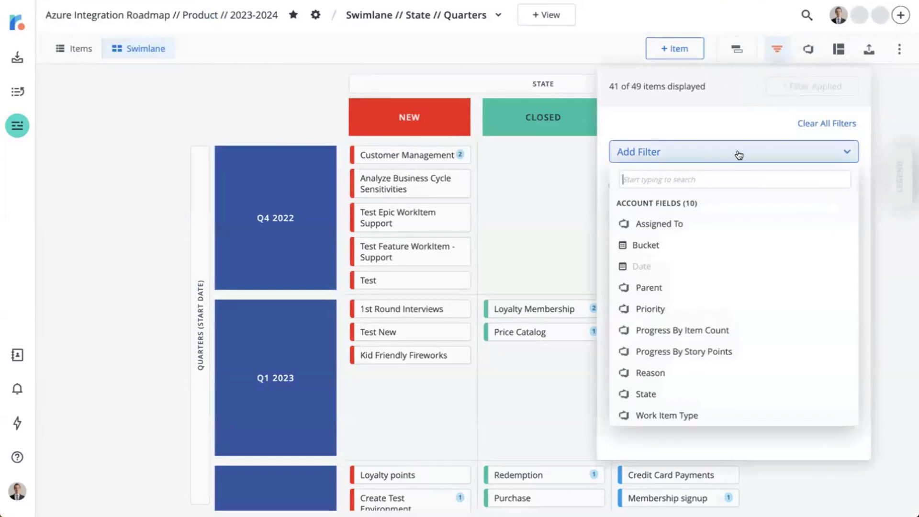
{"action": "left_click", "coordinate": [682, 226]}
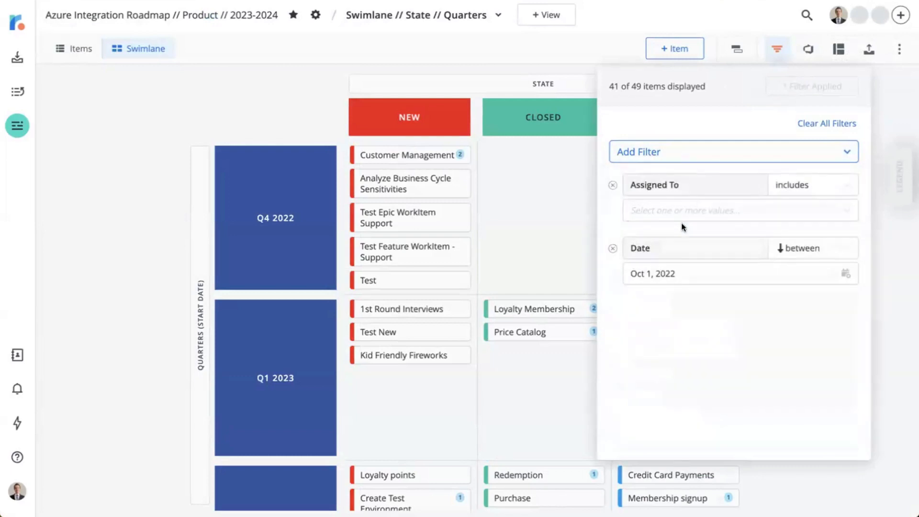
{"action": "left_click", "coordinate": [709, 218]}
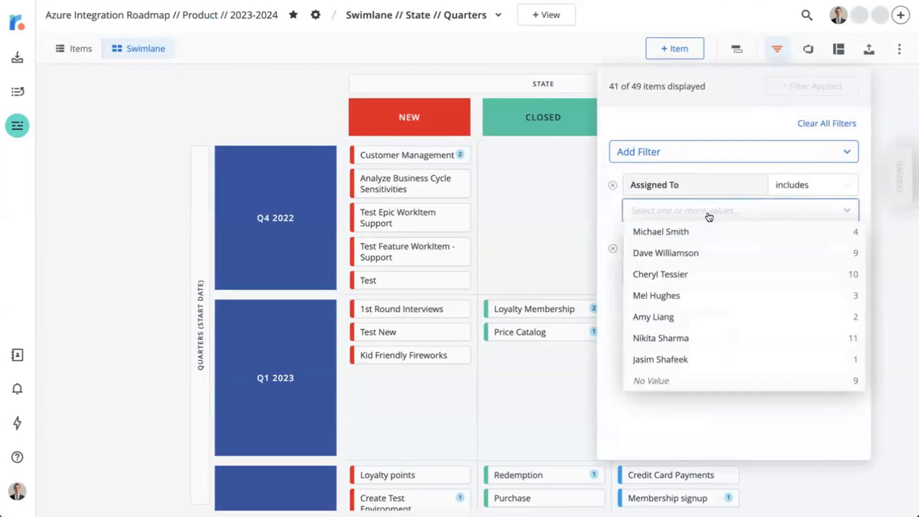
{"action": "left_click", "coordinate": [684, 274]}
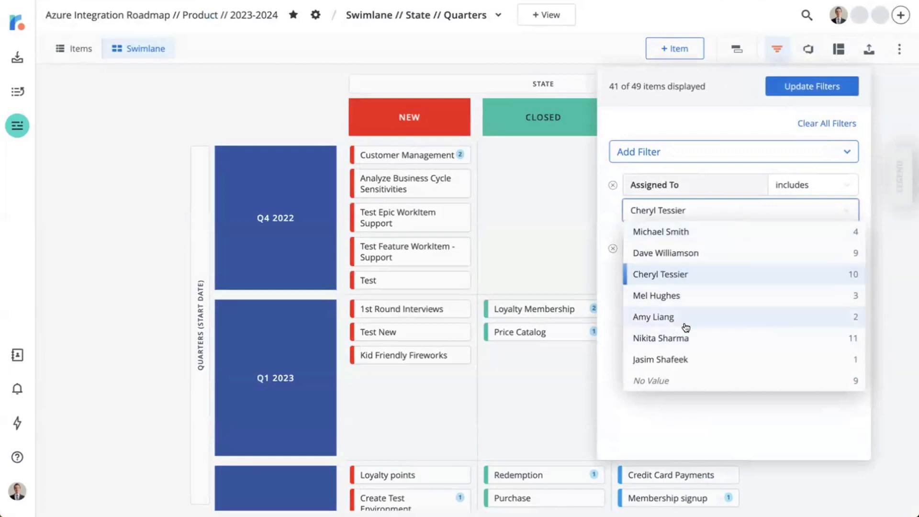
{"action": "left_click", "coordinate": [692, 336]}
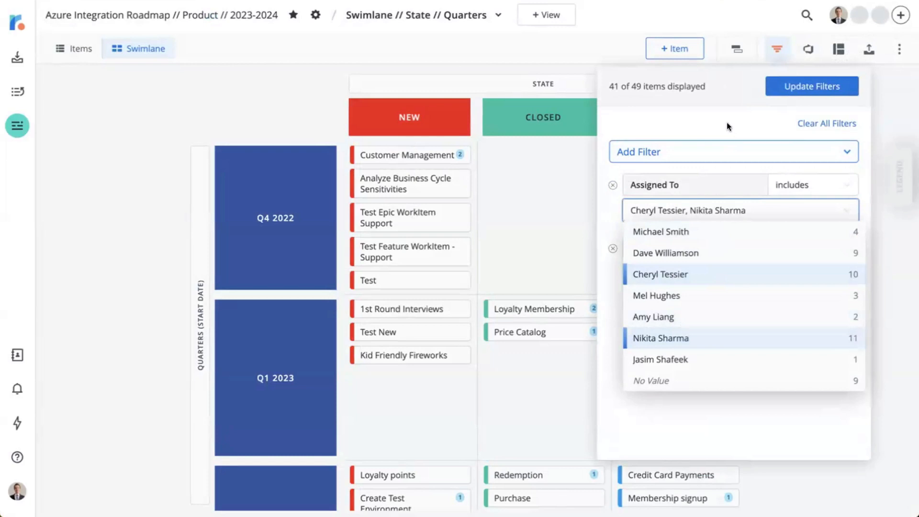
{"action": "left_click", "coordinate": [803, 89]}
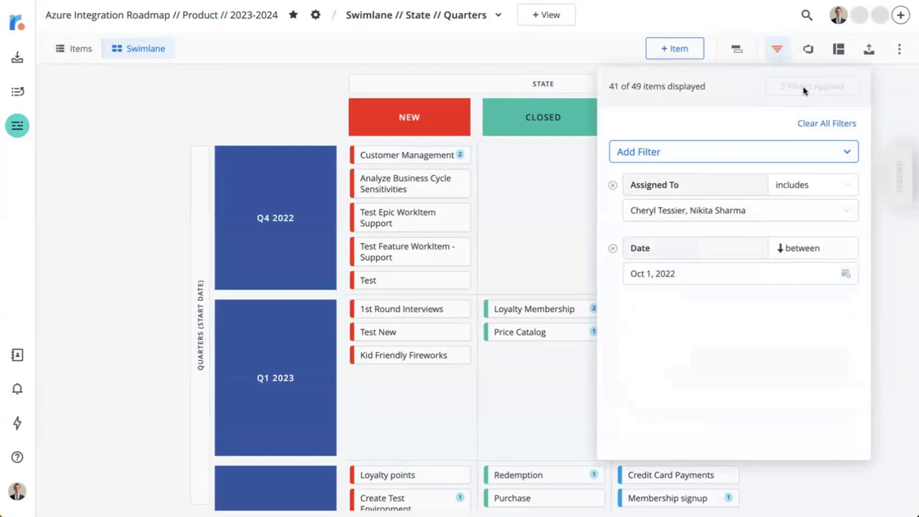
{"action": "left_click", "coordinate": [596, 39]}
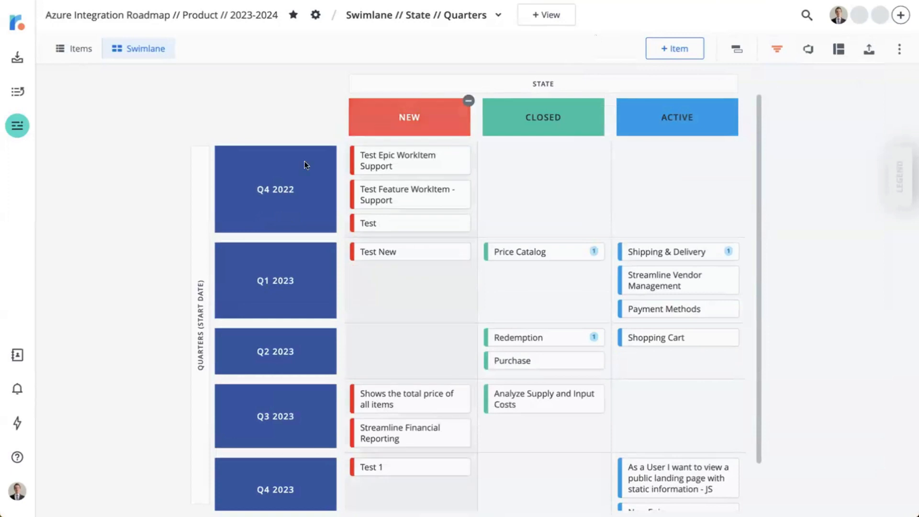
Open the Roadmunk Help Center separately from the roadmap and go to its Integrating Tools category.
{"action": "left_click", "coordinate": [16, 495]}
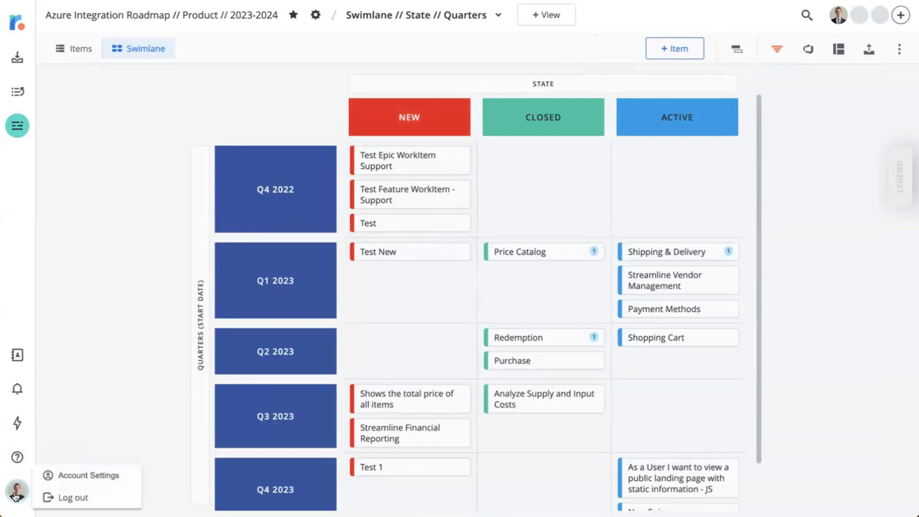
{"action": "left_click", "coordinate": [15, 460]}
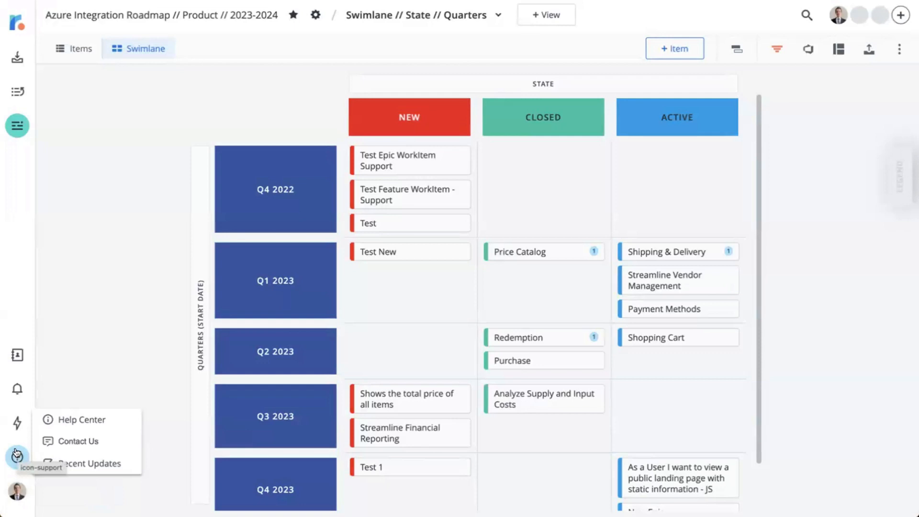
{"action": "right_click", "coordinate": [87, 416]}
{"action": "left_click", "coordinate": [154, 329]}
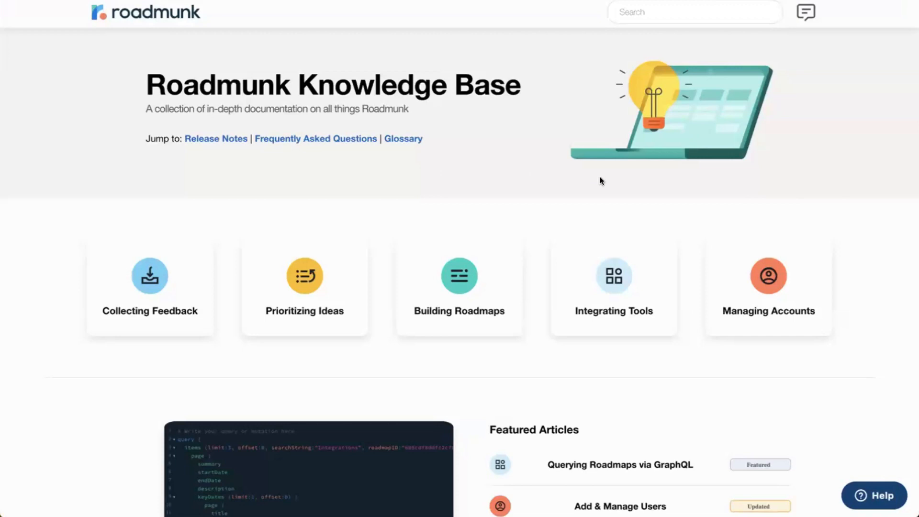
{"action": "scroll", "coordinate": [601, 181], "scroll_direction": "down", "scroll_amount": 2}
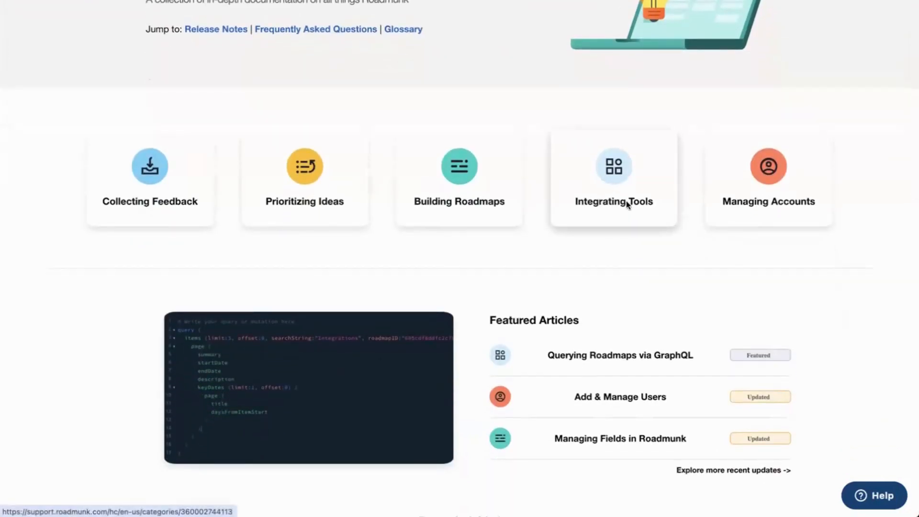
{"action": "left_click", "coordinate": [617, 188]}
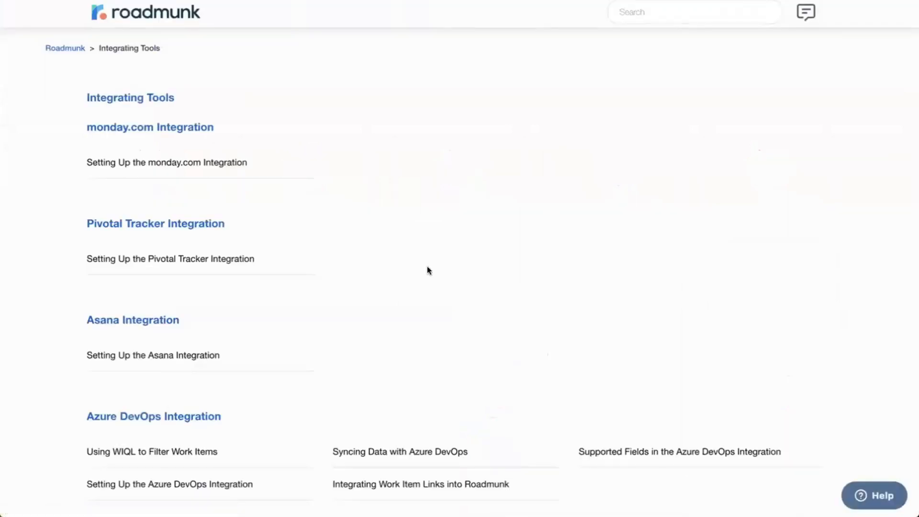
Look through the Azure DevOps, GitHub, GitLab and Jira integration articles, and return to the swimlane roadmap view.
{"action": "scroll", "coordinate": [427, 267], "scroll_direction": "down", "scroll_amount": 1}
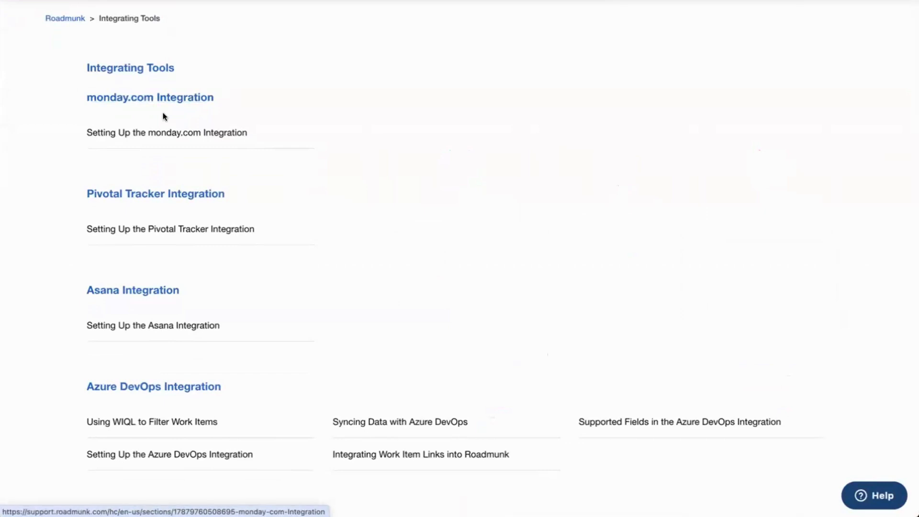
{"action": "scroll", "coordinate": [262, 222], "scroll_direction": "down", "scroll_amount": 4}
{"action": "scroll", "coordinate": [263, 222], "scroll_direction": "down", "scroll_amount": 1}
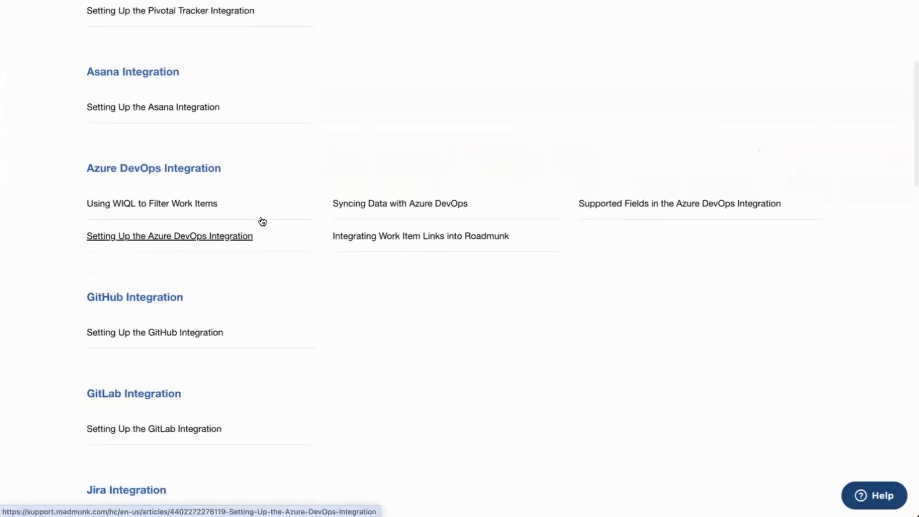
{"action": "scroll", "coordinate": [249, 280], "scroll_direction": "down", "scroll_amount": 2}
{"action": "scroll", "coordinate": [247, 287], "scroll_direction": "down", "scroll_amount": 1}
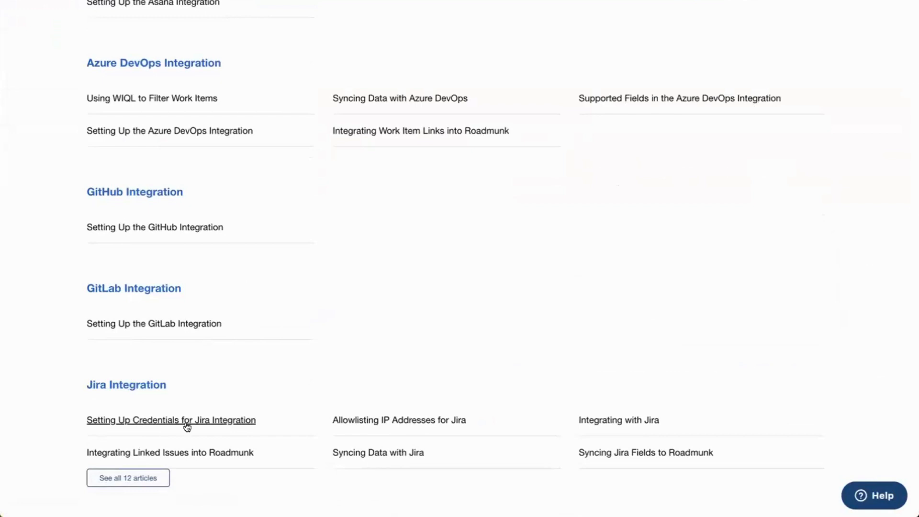
{"action": "scroll", "coordinate": [186, 426], "scroll_direction": "up", "scroll_amount": 3}
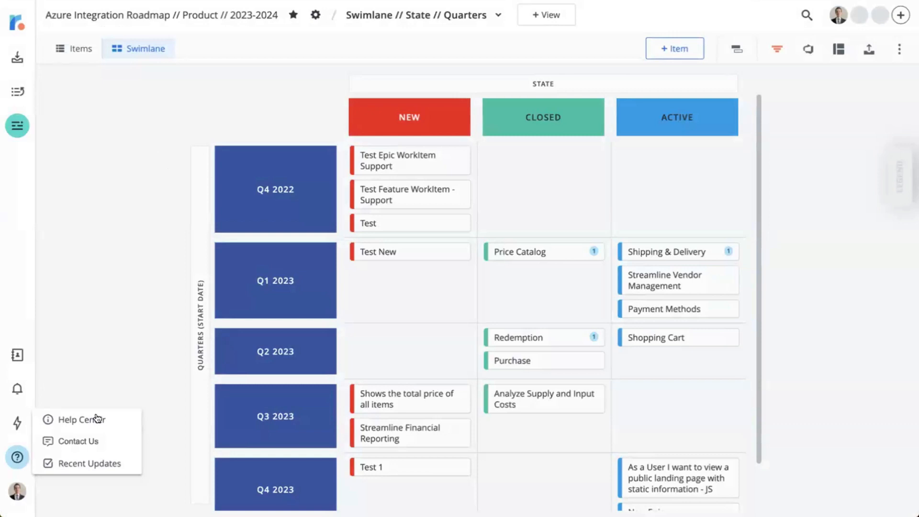
{"action": "left_click", "coordinate": [17, 491]}
{"action": "left_click", "coordinate": [17, 492]}
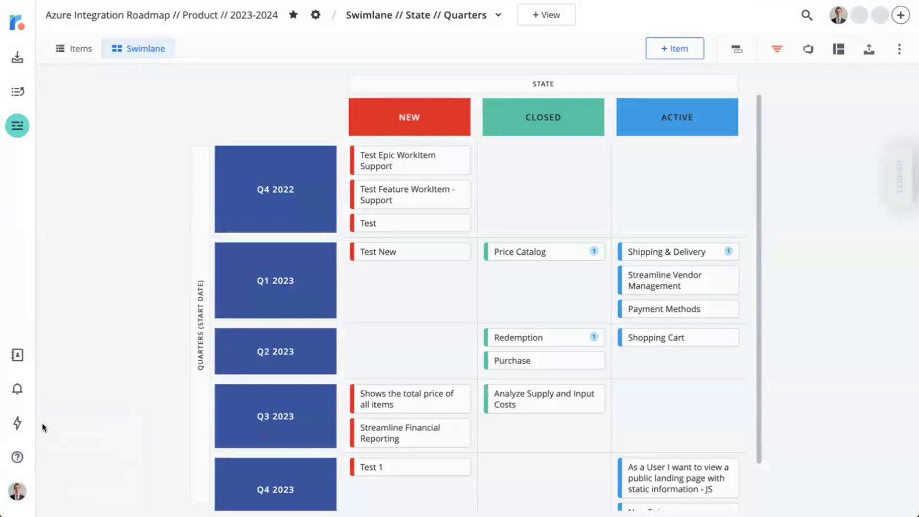